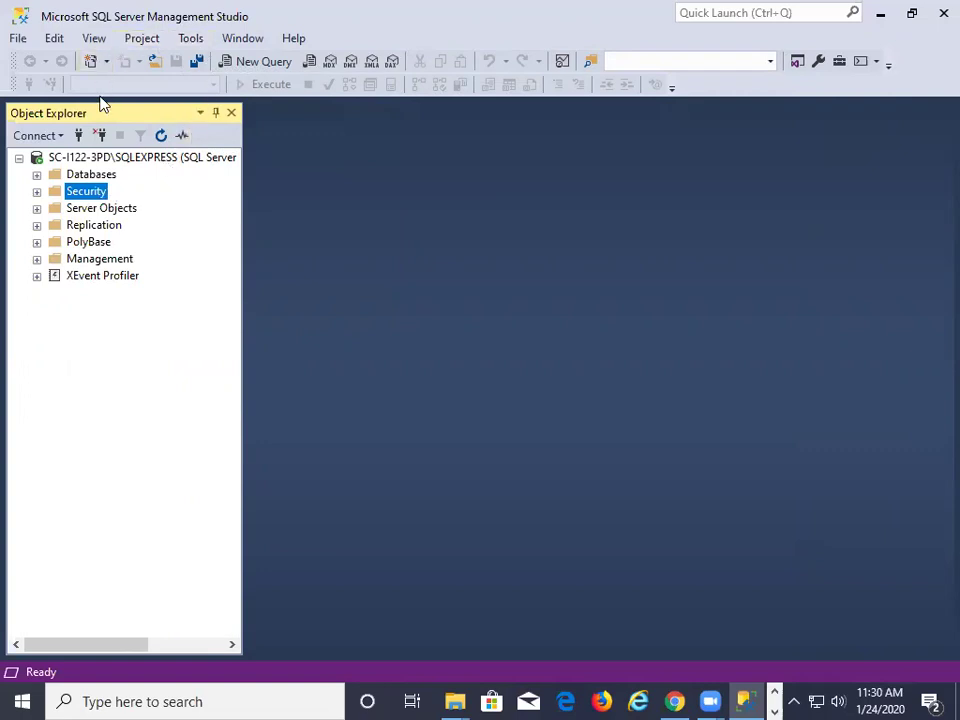
Expand the Databases folder in Object Explorer and bring up its context menu
{"action": "left_click", "coordinate": [37, 175]}
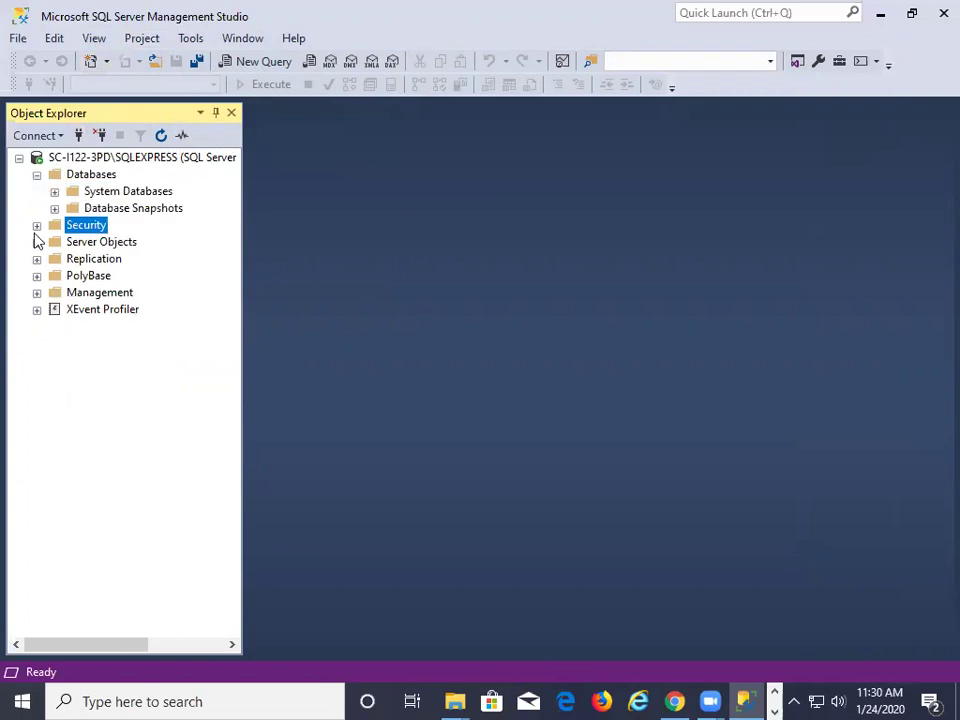
{"action": "right_click", "coordinate": [91, 176]}
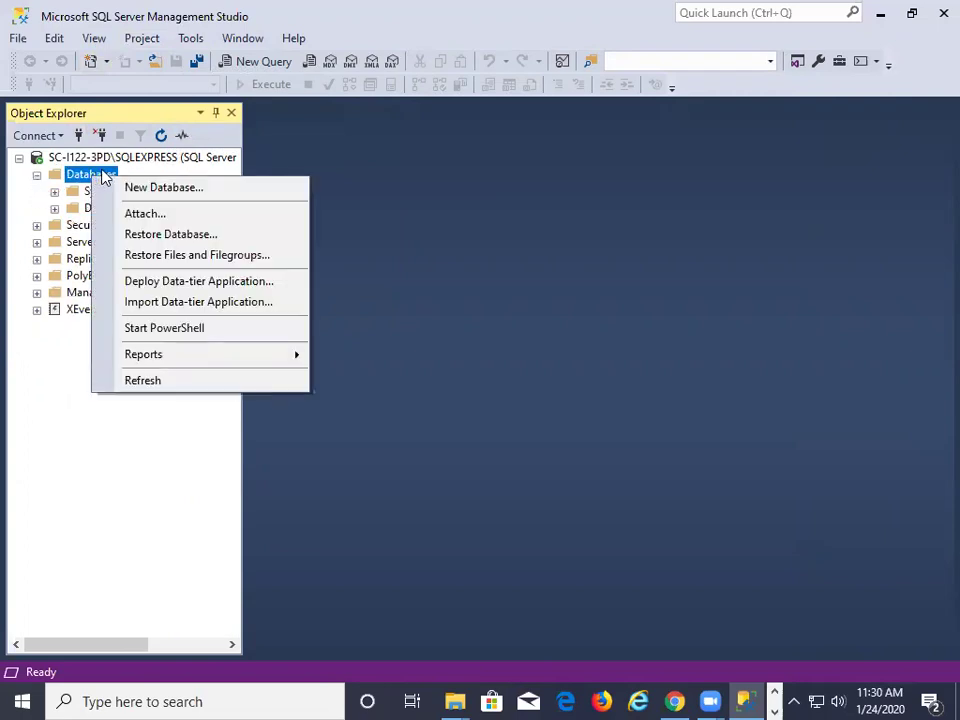
Start a new database named scratch_DB, replacing the default owner with your own login
{"action": "left_click", "coordinate": [146, 188]}
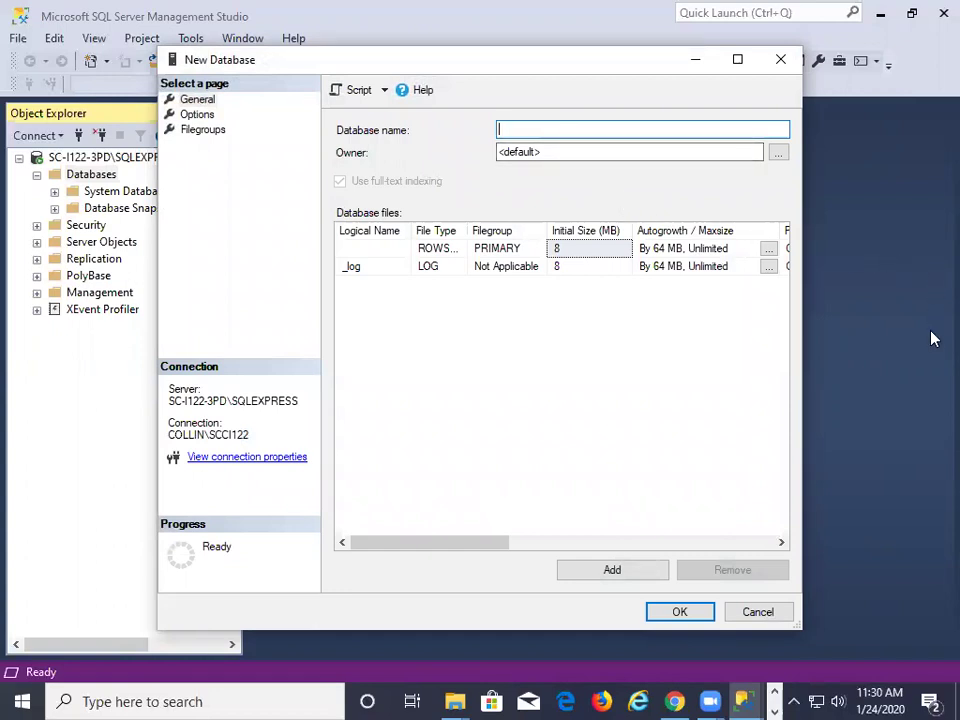
{"action": "type", "text": "scratch"}
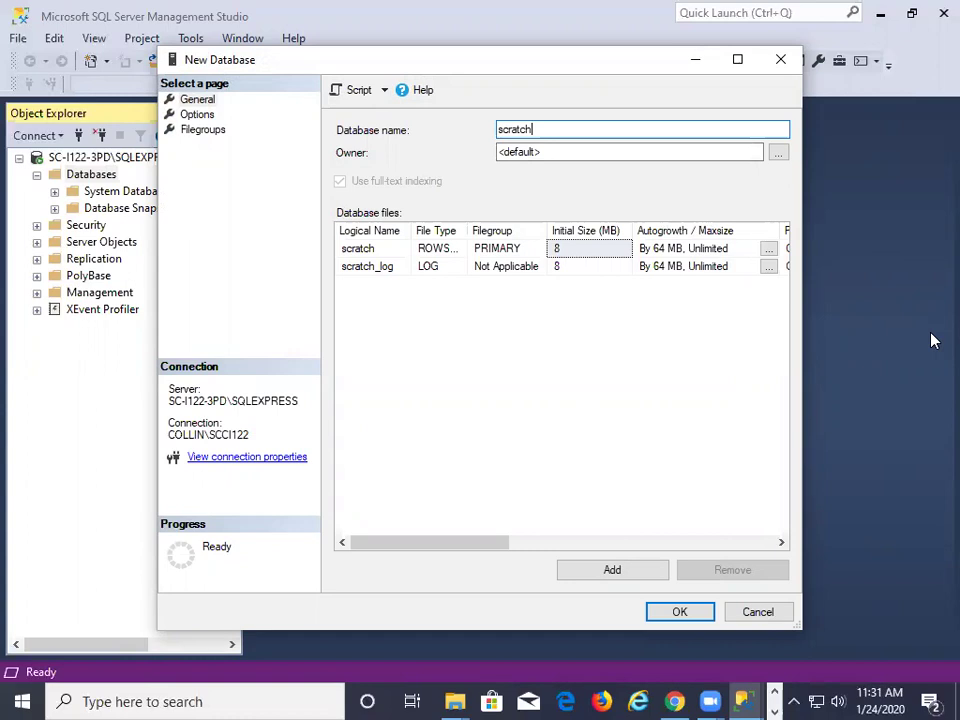
{"action": "type", "text": "_DB"}
{"action": "left_click", "coordinate": [561, 152]}
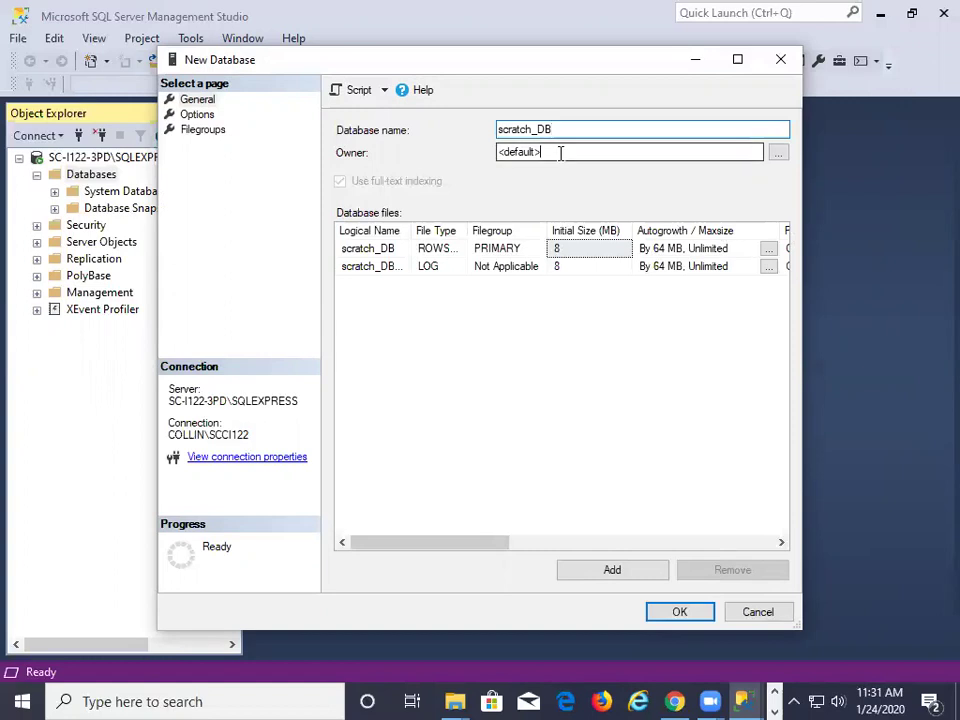
{"action": "double_click", "coordinate": [561, 152]}
{"action": "type", "text": "swsmith"}
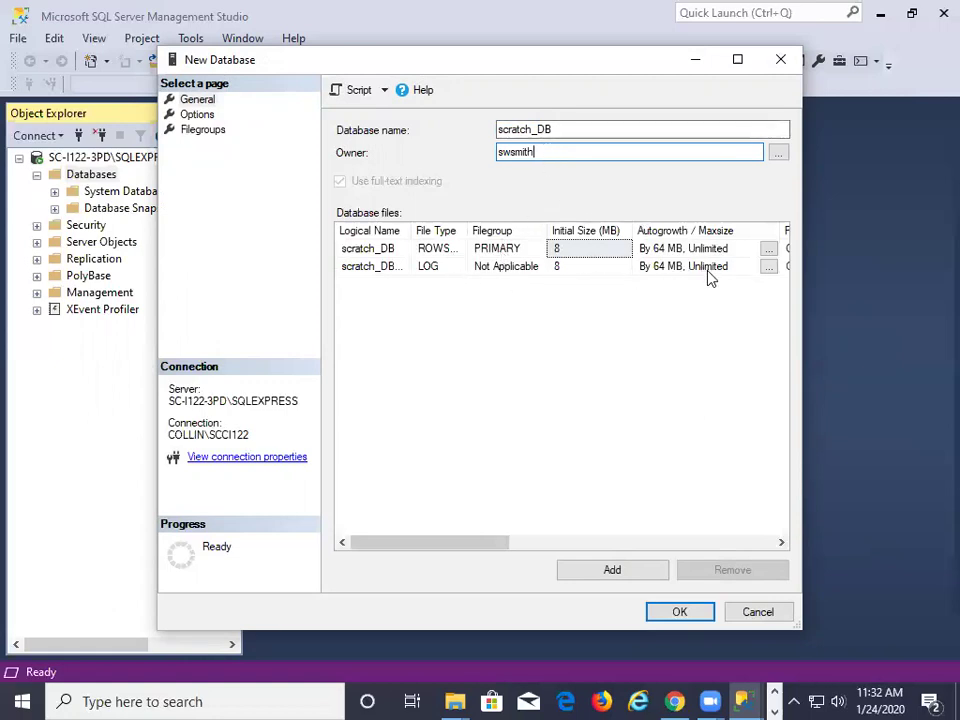
Check the Path and File Name of scratch_DB's data and log files, then create it
{"action": "left_click_drag", "start_coordinate": [491, 549], "coordinate": [628, 534]}
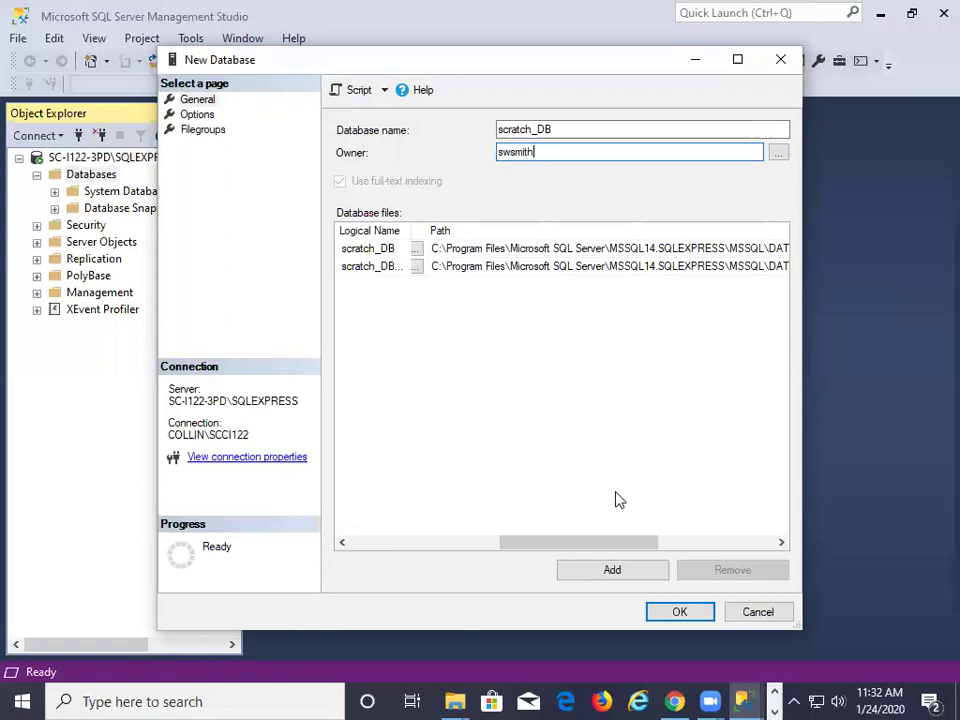
{"action": "mouse_move", "coordinate": [580, 547]}
{"action": "left_mouse_down"}
{"action": "mouse_move", "coordinate": [609, 549]}
{"action": "mouse_move", "coordinate": [583, 549]}
{"action": "left_mouse_up"}
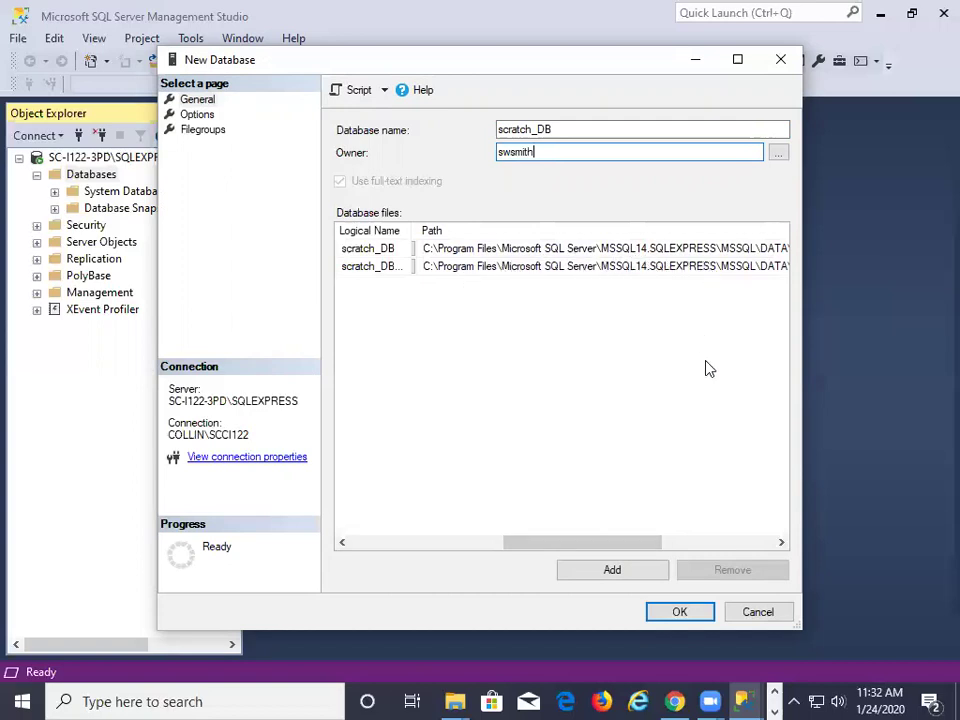
{"action": "left_click_drag", "start_coordinate": [656, 546], "coordinate": [706, 542]}
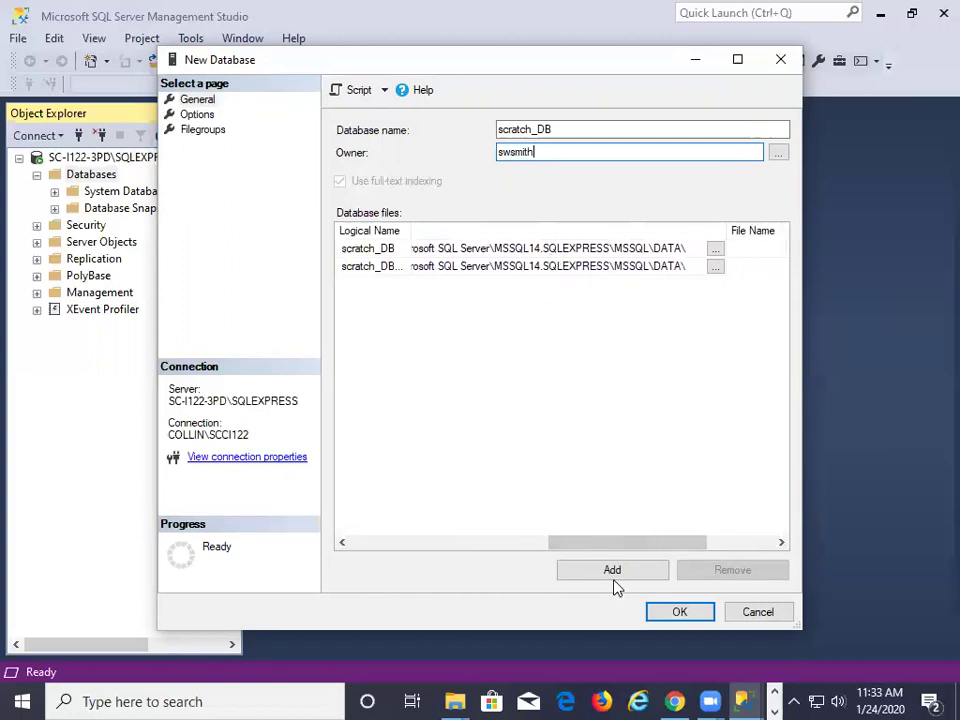
{"action": "left_click_drag", "start_coordinate": [615, 544], "coordinate": [730, 540]}
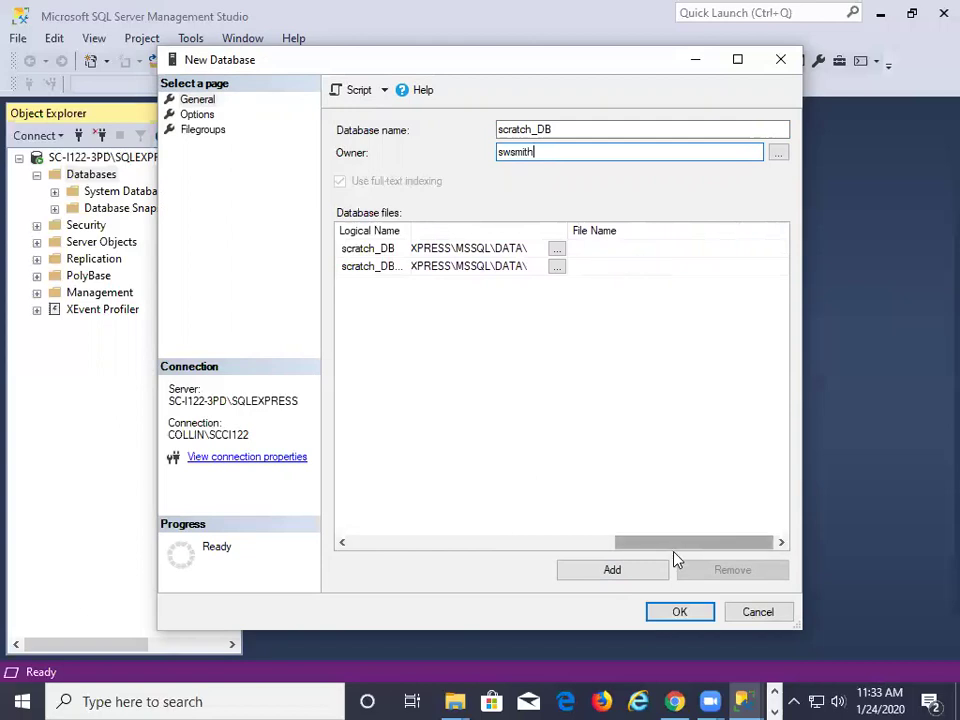
{"action": "left_click_drag", "start_coordinate": [679, 544], "coordinate": [407, 542]}
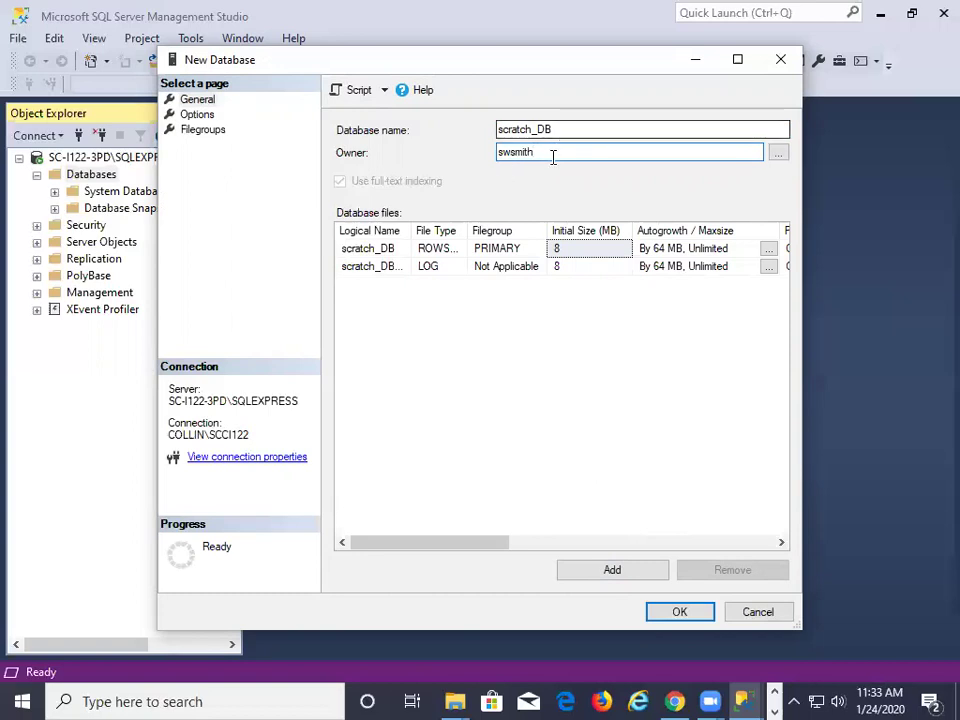
{"action": "left_click", "coordinate": [683, 617]}
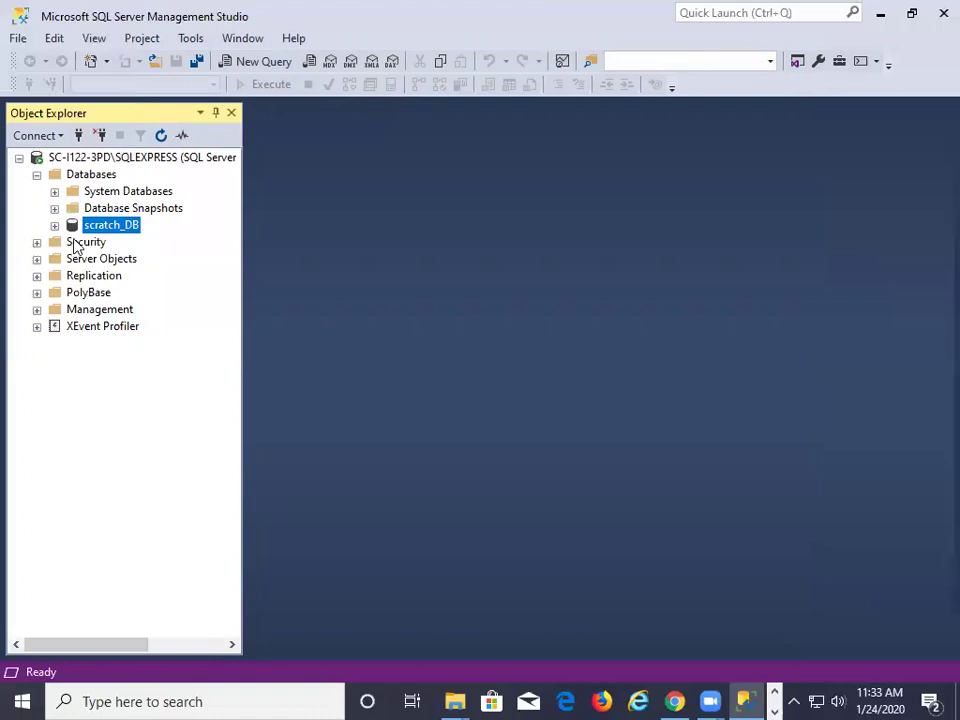
Select the Databases node, now containing scratch_DB, and bring up its context menu
{"action": "left_click", "coordinate": [77, 177]}
{"action": "right_click", "coordinate": [77, 177]}
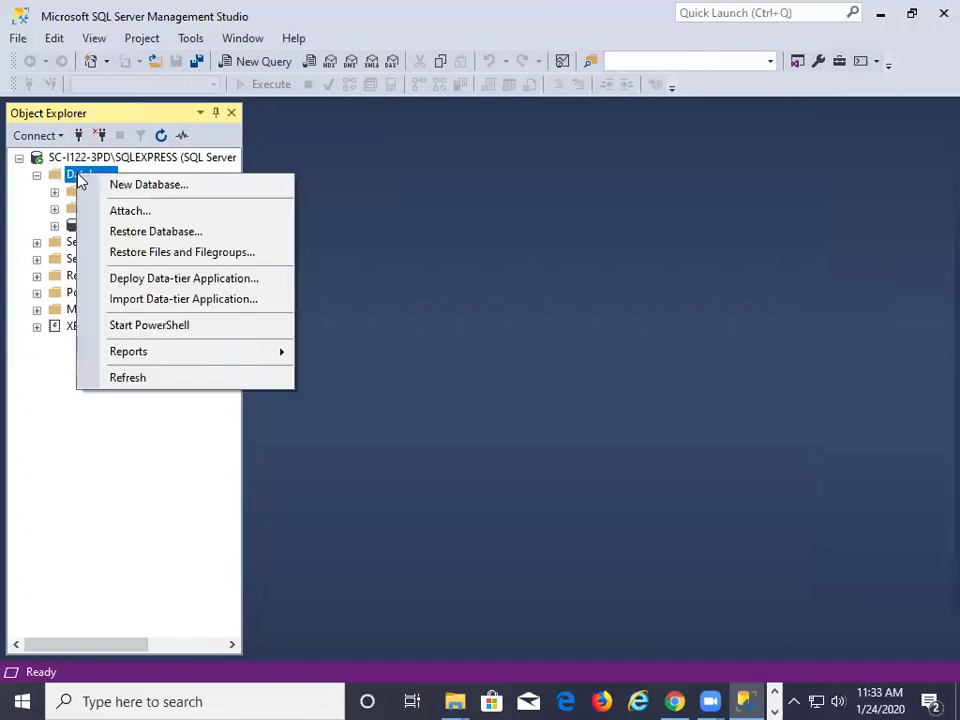
Add a database named ap_DB through New Database, accepting all default settings
{"action": "left_click", "coordinate": [117, 190]}
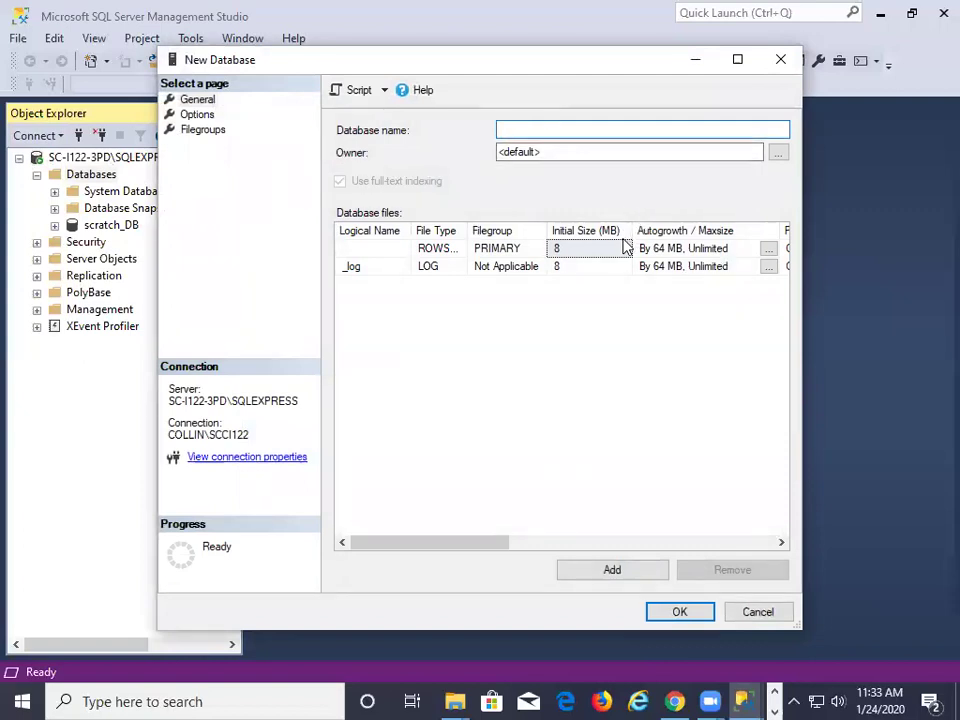
{"action": "type", "text": "ap_"}
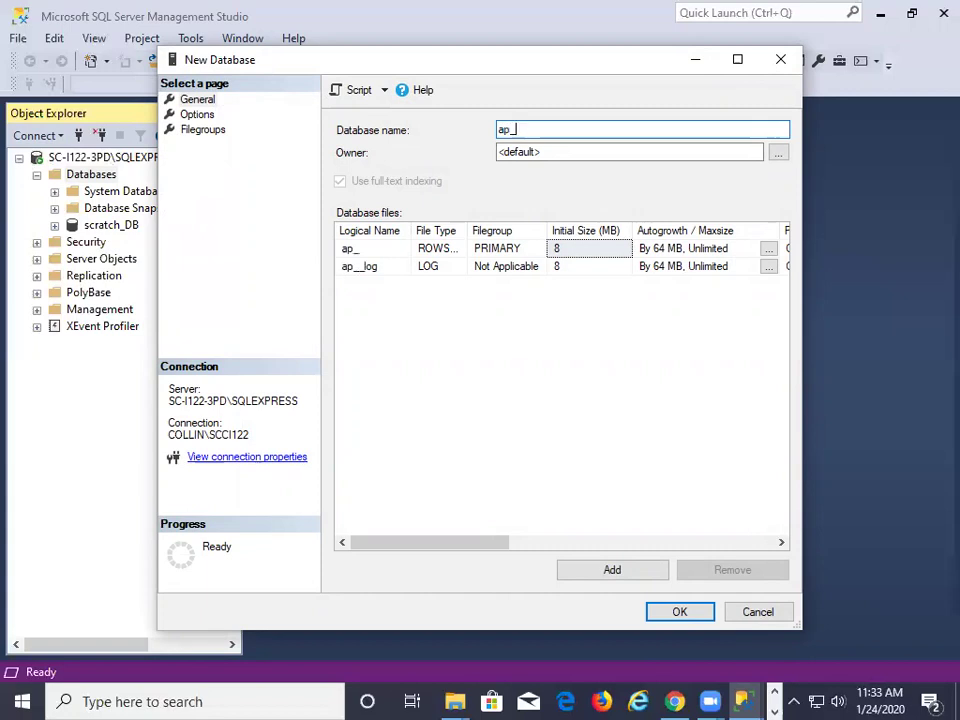
{"action": "type", "text": "DB"}
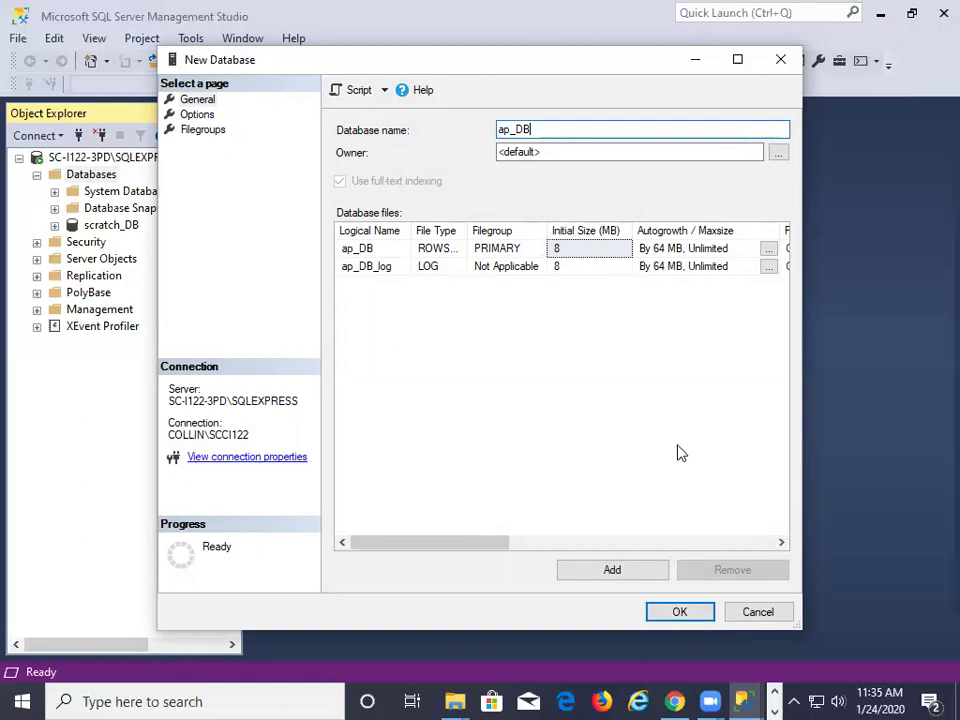
{"action": "left_click", "coordinate": [680, 612]}
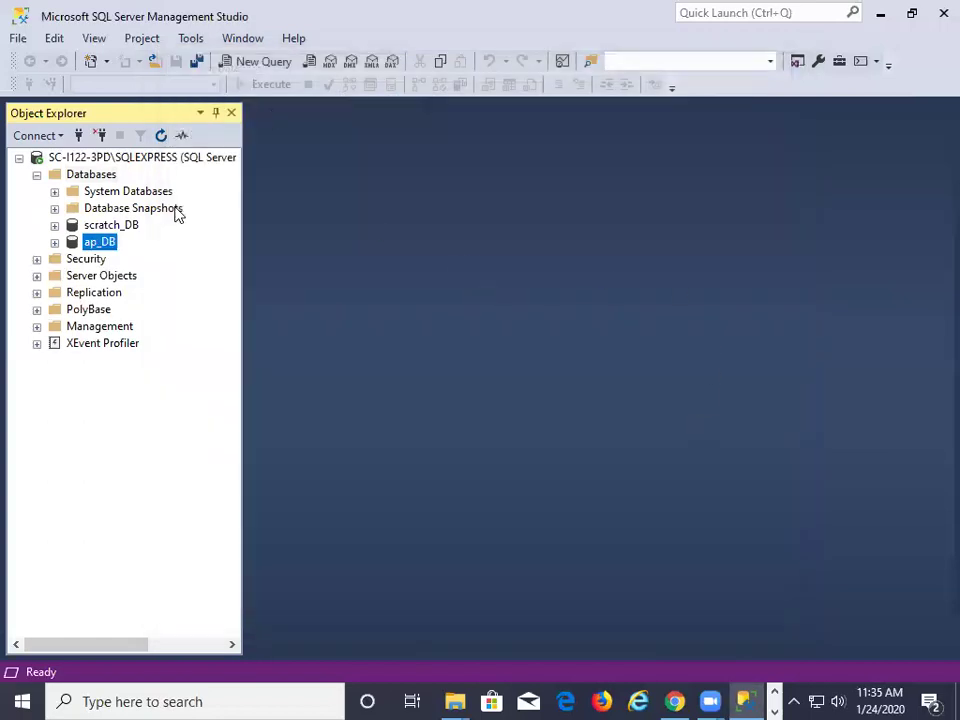
Expand ap_DB, inspect its Owner in Properties (Normal status, 16.00 MB), then cancel
{"action": "left_click", "coordinate": [112, 245]}
{"action": "double_click", "coordinate": [71, 243]}
{"action": "right_click", "coordinate": [72, 245]}
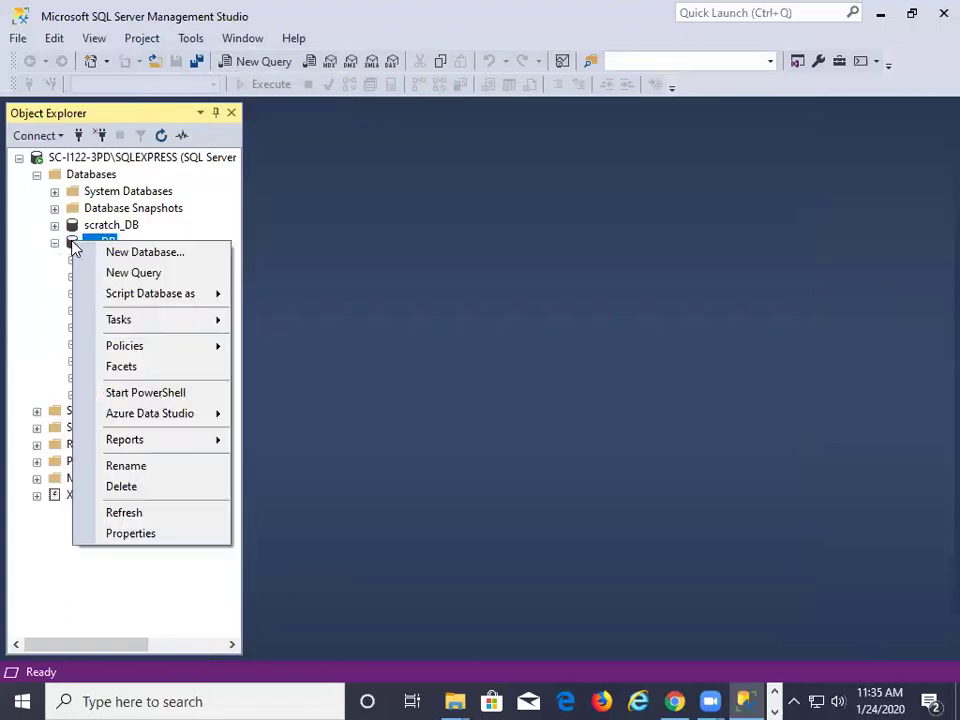
{"action": "left_click", "coordinate": [153, 533]}
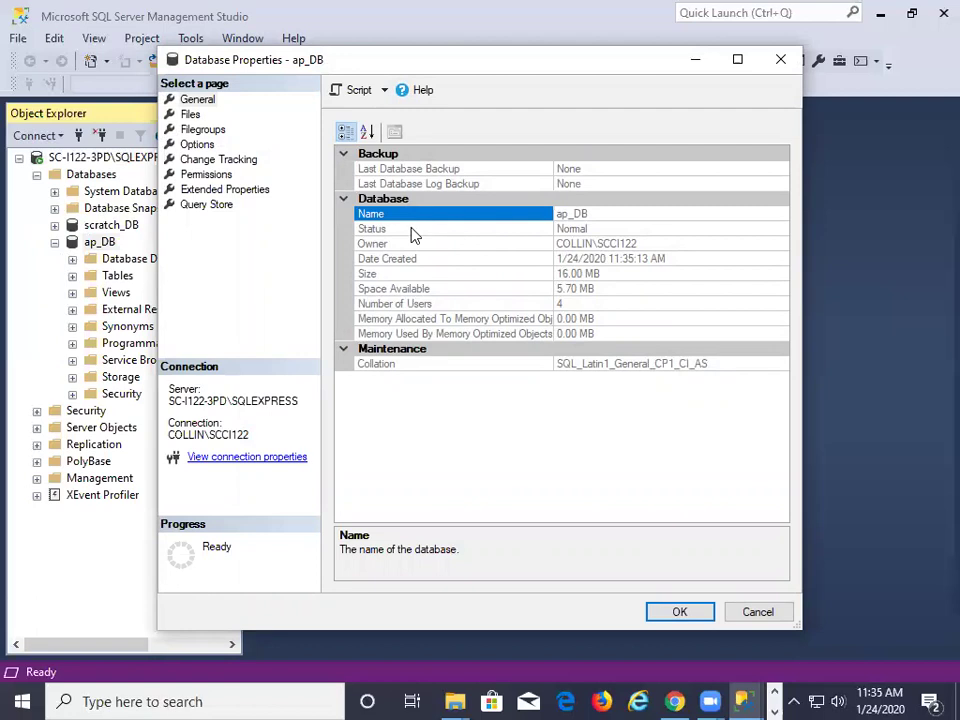
{"action": "left_click", "coordinate": [521, 247]}
{"action": "left_click", "coordinate": [645, 244]}
{"action": "left_click_drag", "start_coordinate": [648, 243], "coordinate": [553, 243]}
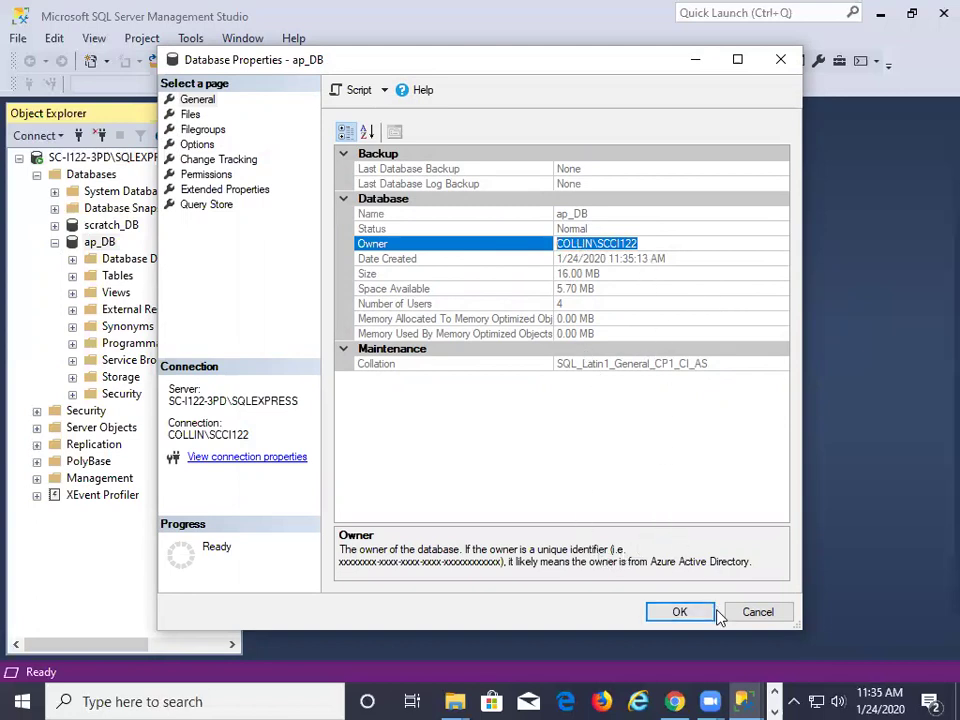
{"action": "left_click", "coordinate": [749, 612]}
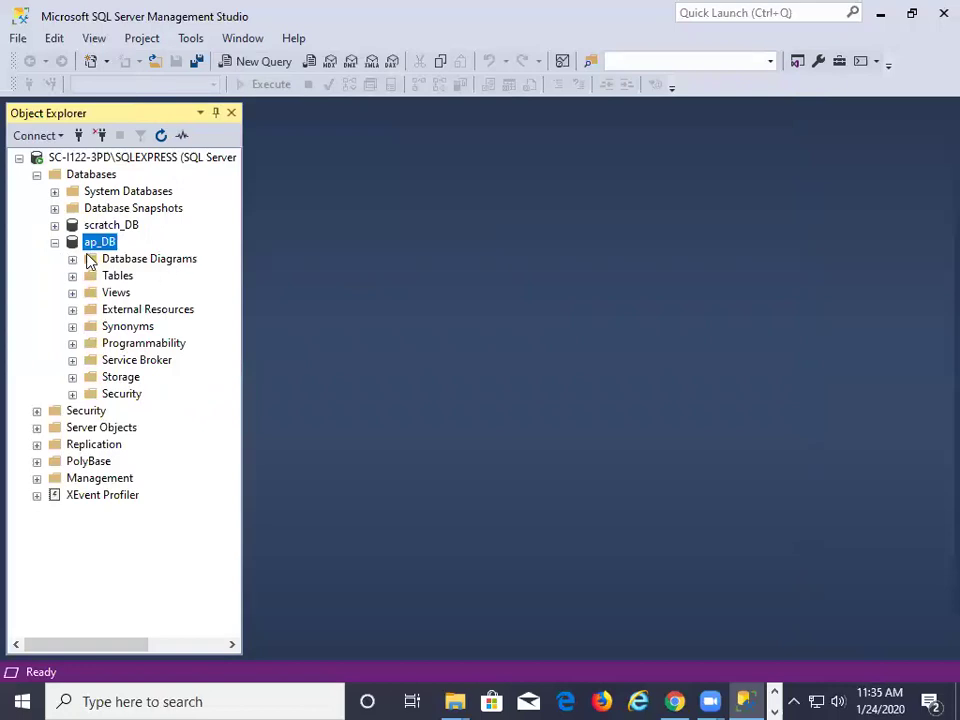
Collapse ap_DB and Databases, expand Security > Logins, and select your own login
{"action": "left_click", "coordinate": [55, 242]}
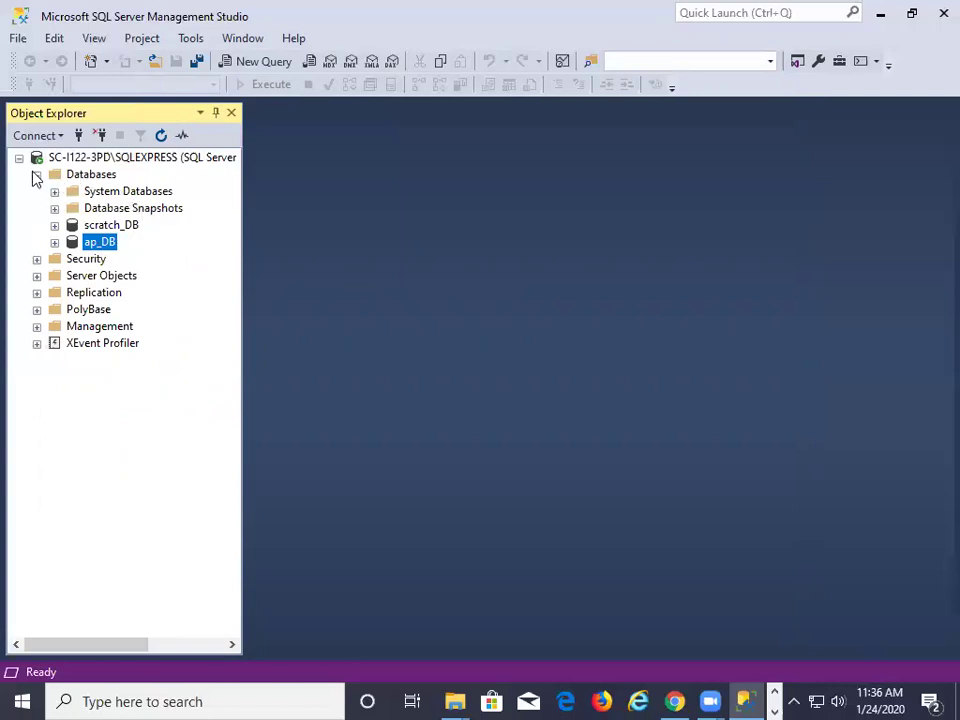
{"action": "left_click", "coordinate": [36, 175]}
{"action": "left_click", "coordinate": [37, 191]}
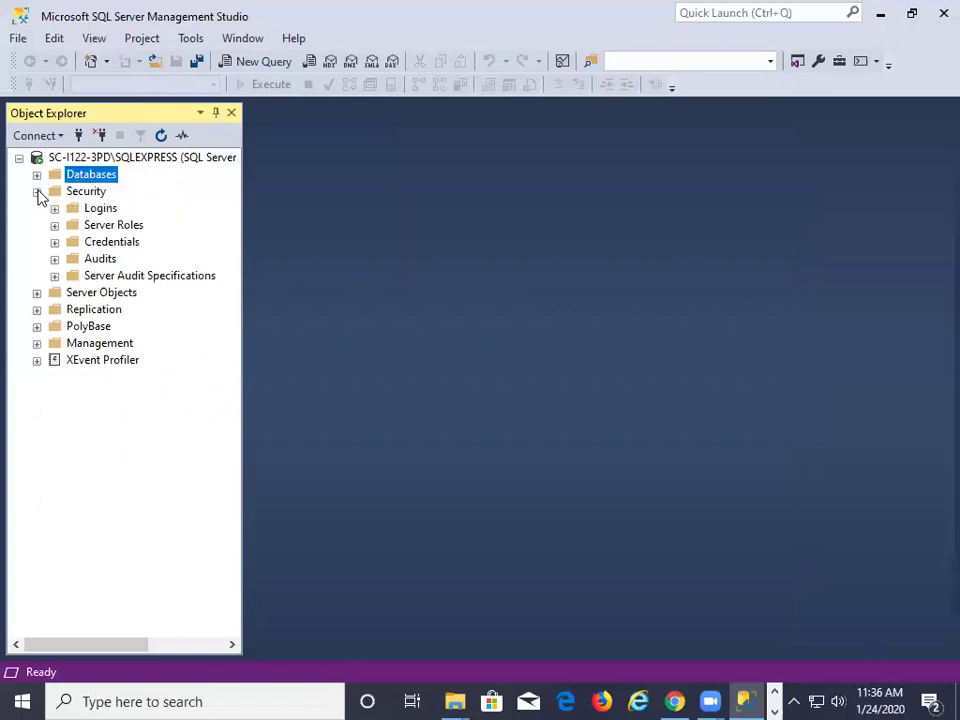
{"action": "left_click", "coordinate": [55, 208]}
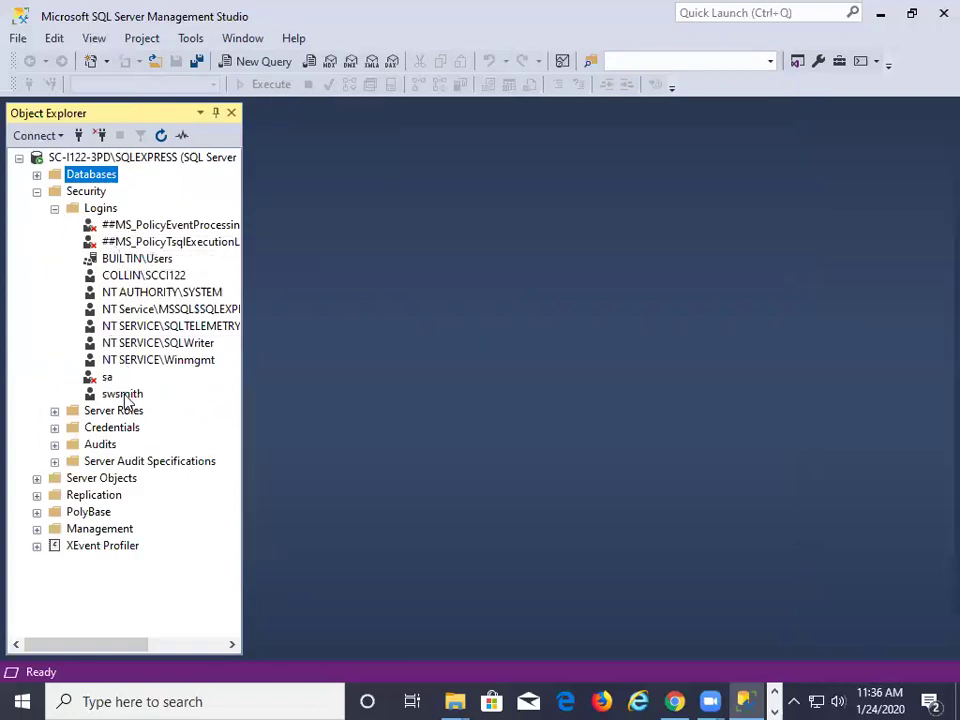
{"action": "left_click", "coordinate": [126, 395]}
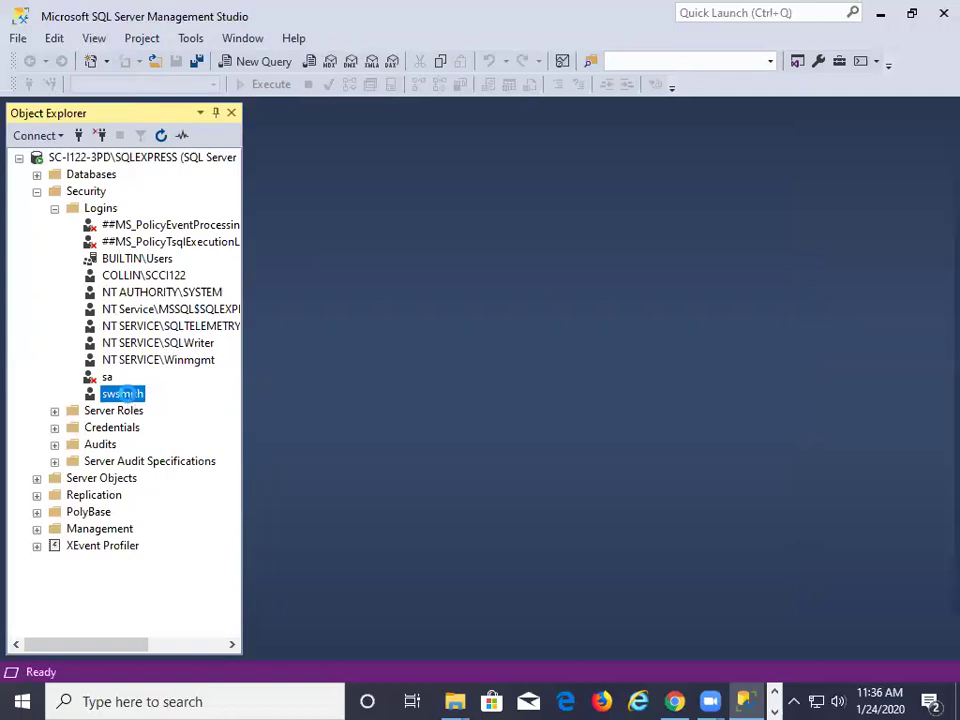
Set your login's default database to scratch_DB in Login Properties and save it
{"action": "double_click", "coordinate": [124, 395]}
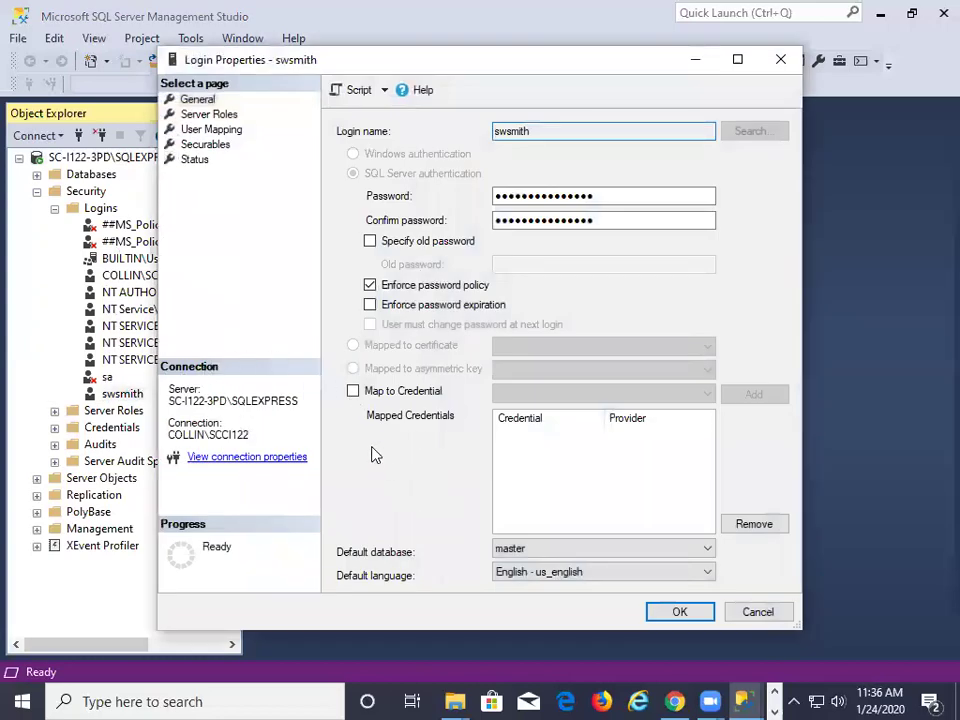
{"action": "left_click", "coordinate": [549, 556]}
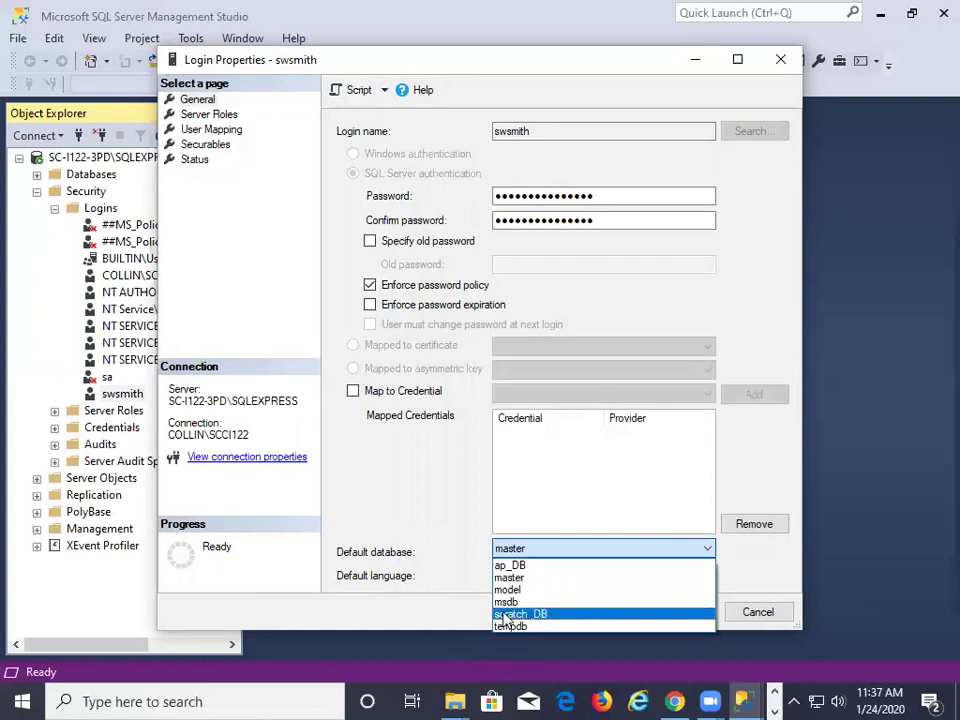
{"action": "left_click", "coordinate": [557, 616]}
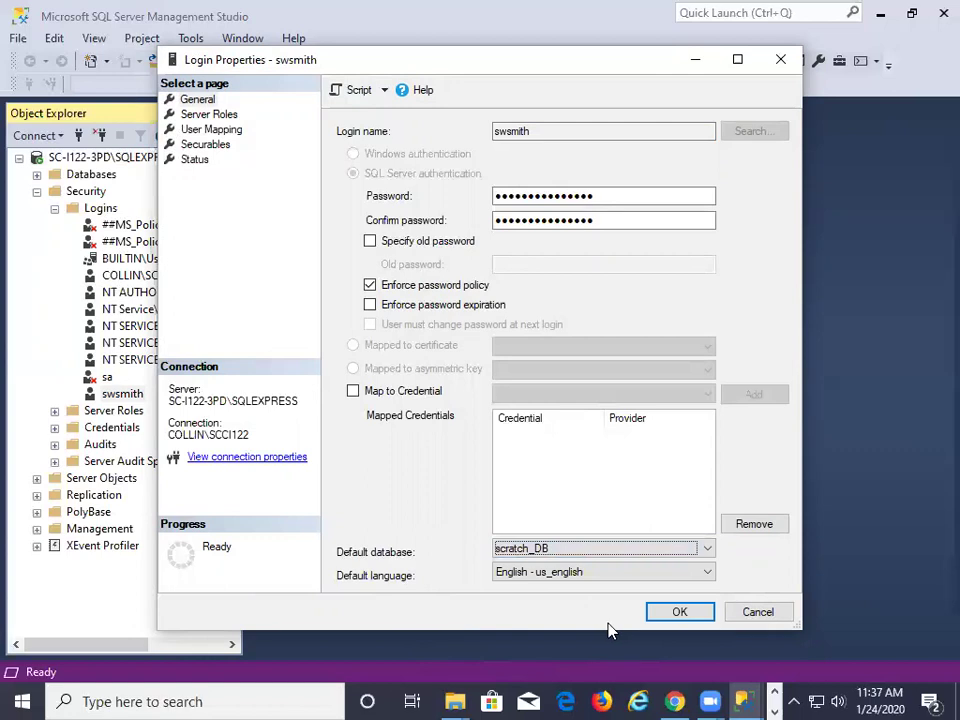
{"action": "left_click", "coordinate": [668, 614]}
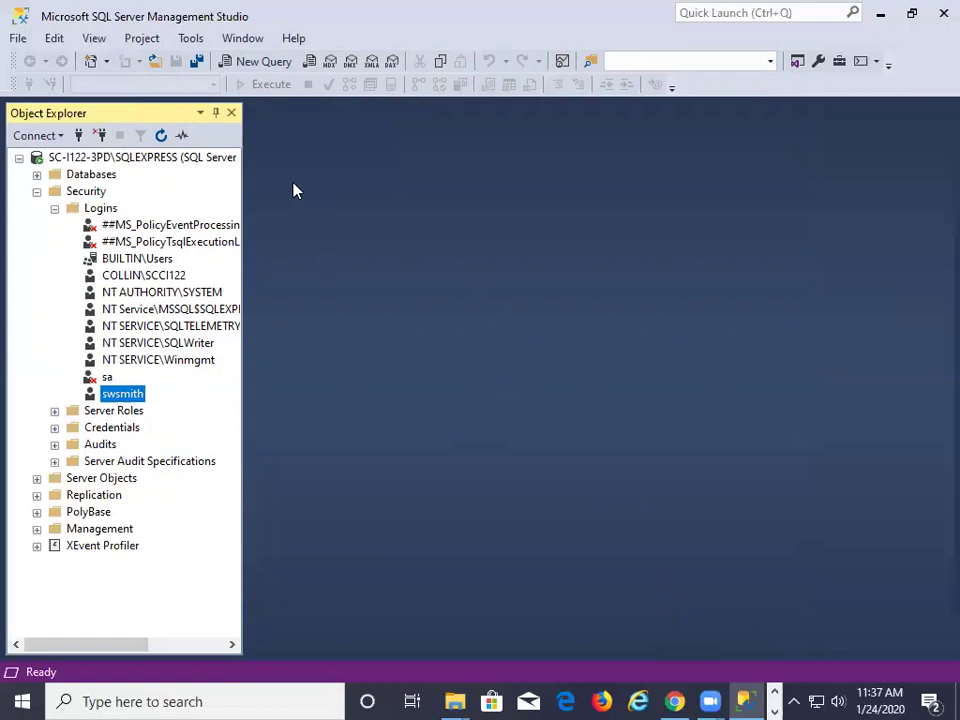
Expand Databases and bring up ap_DB's context menu to reach its Properties
{"action": "left_click", "coordinate": [37, 175]}
{"action": "right_click", "coordinate": [99, 242]}
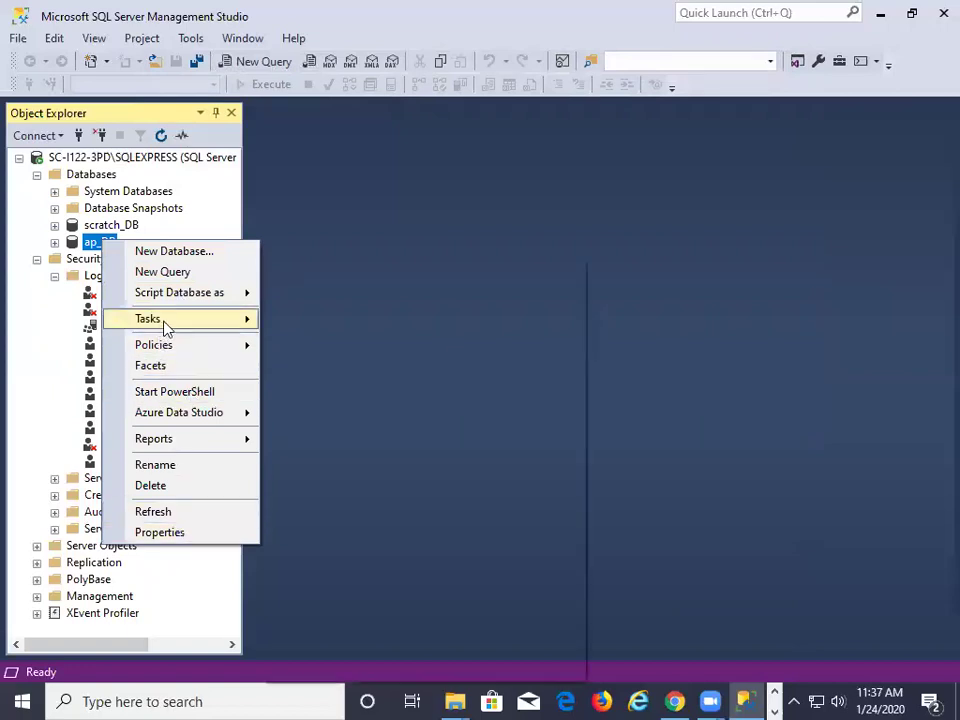
{"action": "mouse_move", "coordinate": [188, 328]}
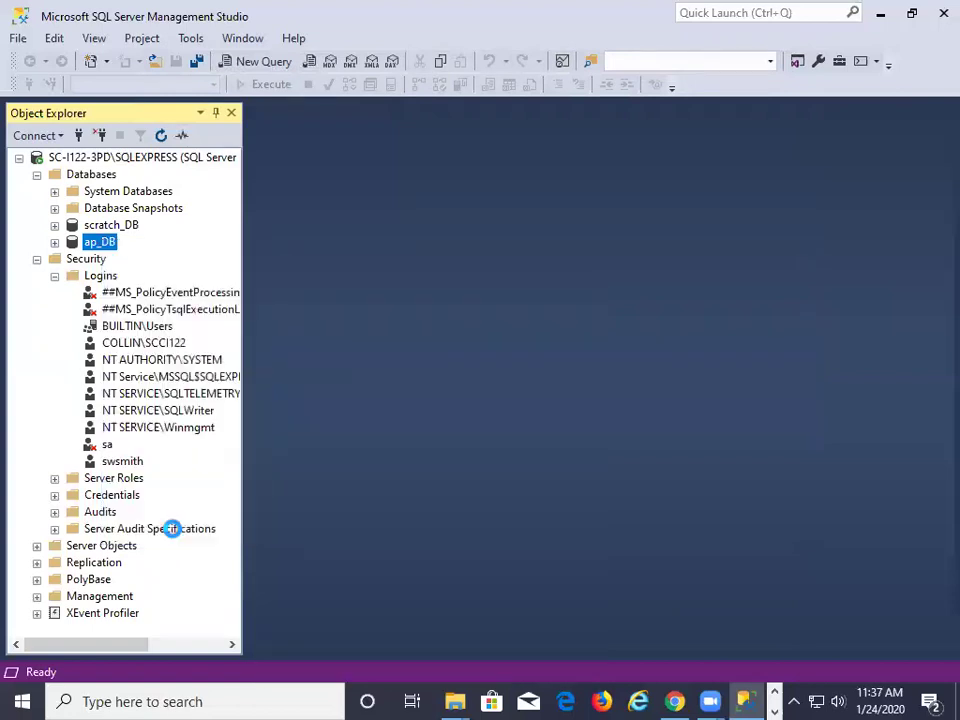
{"action": "left_click", "coordinate": [168, 531]}
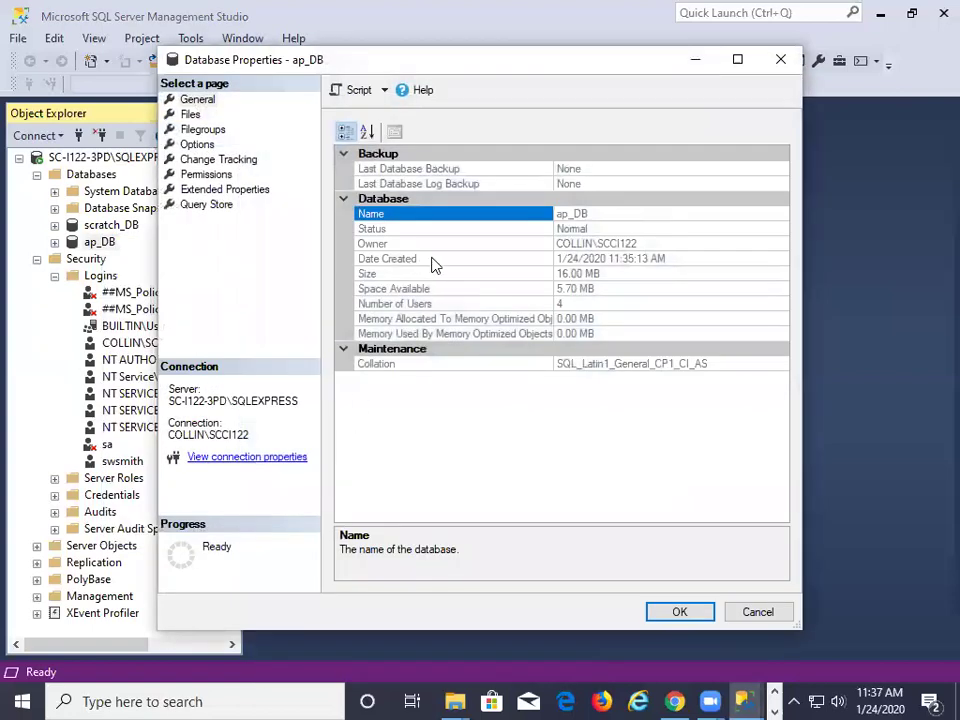
{"action": "left_click", "coordinate": [598, 244]}
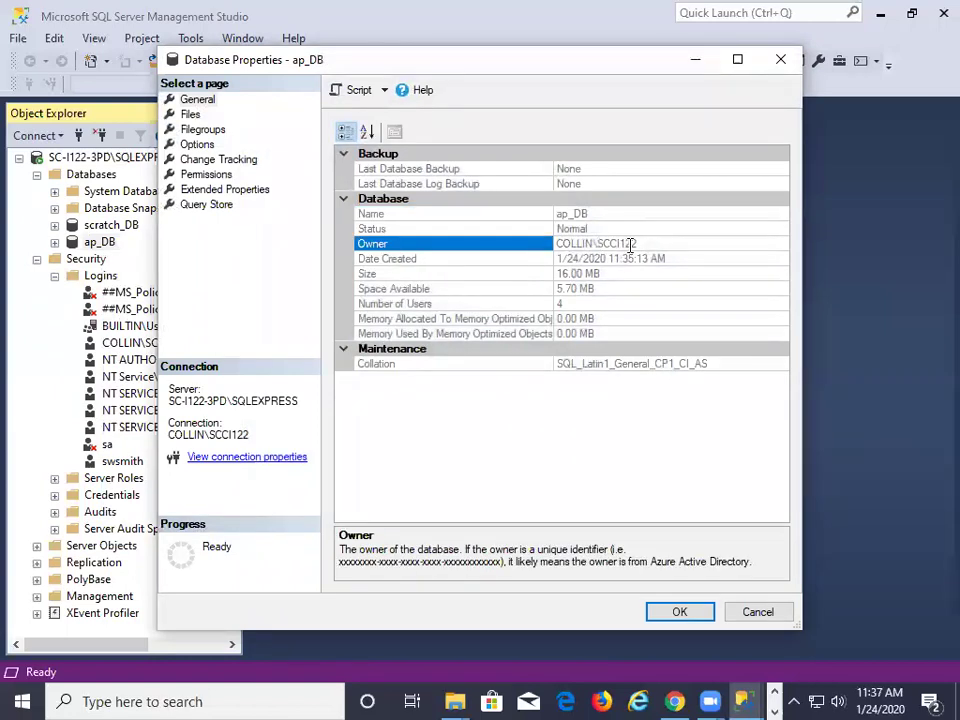
{"action": "double_click", "coordinate": [638, 244]}
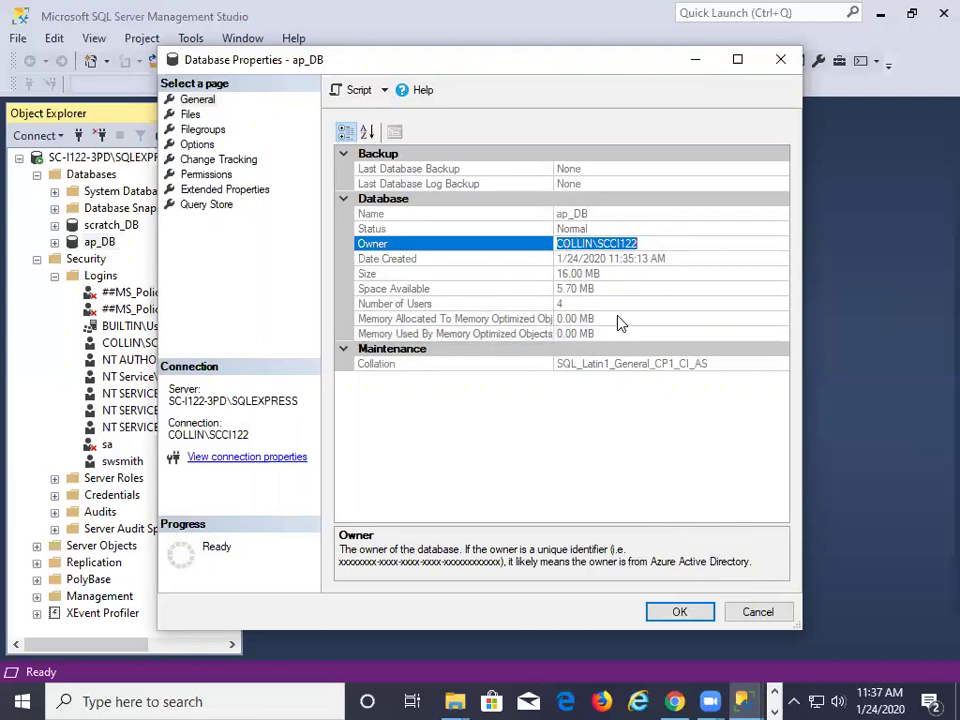
{"action": "left_click", "coordinate": [763, 614]}
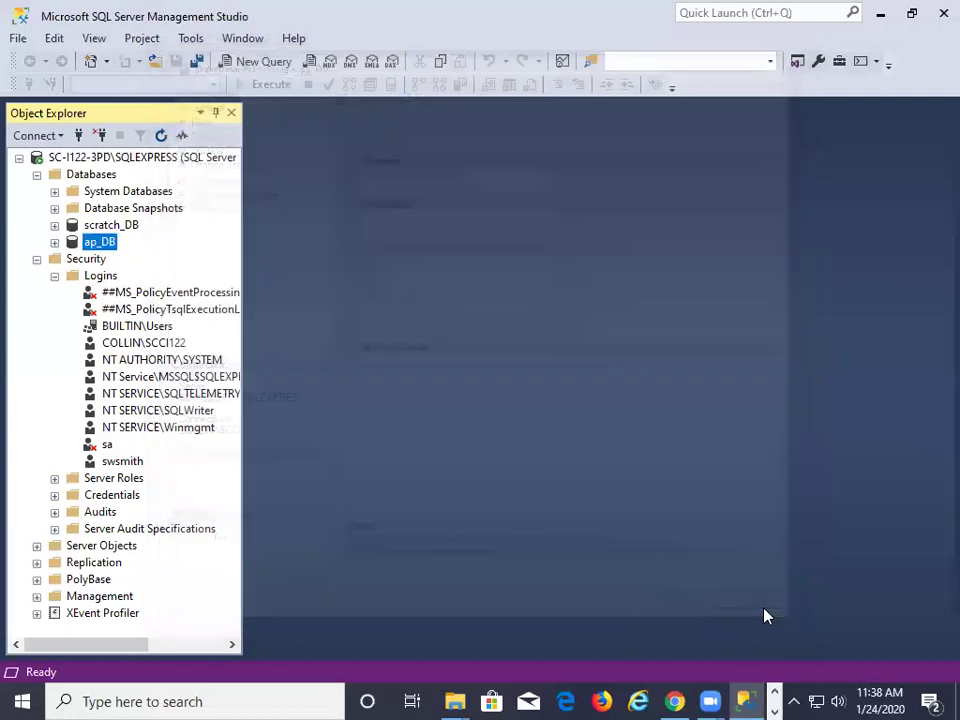
Expand ap_DB, then collapse the Databases and Security folders
{"action": "left_click", "coordinate": [55, 242]}
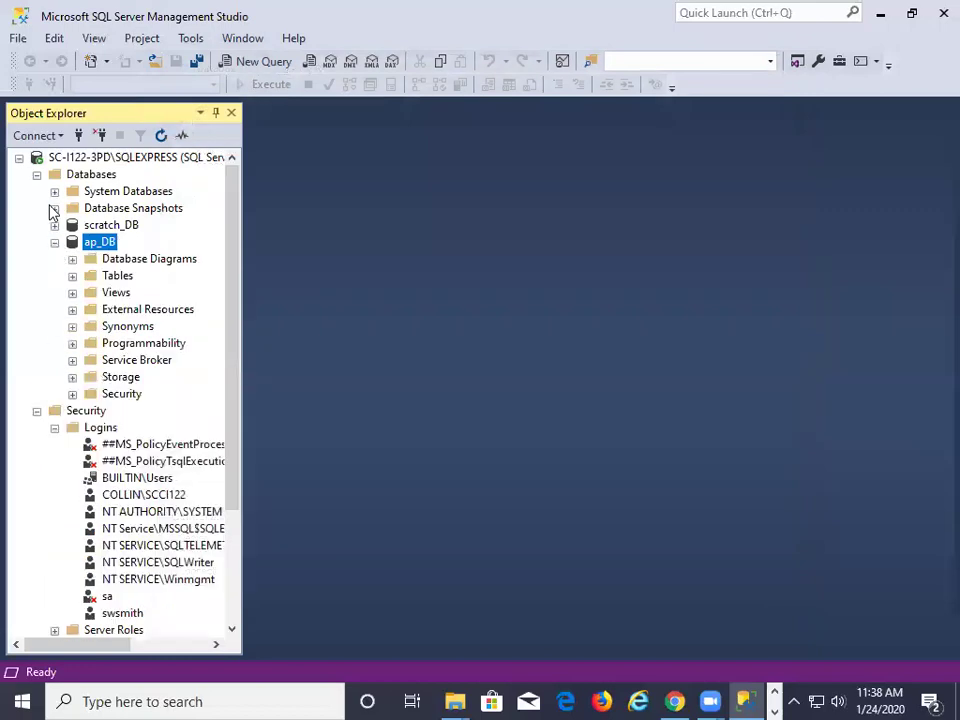
{"action": "left_click", "coordinate": [37, 174]}
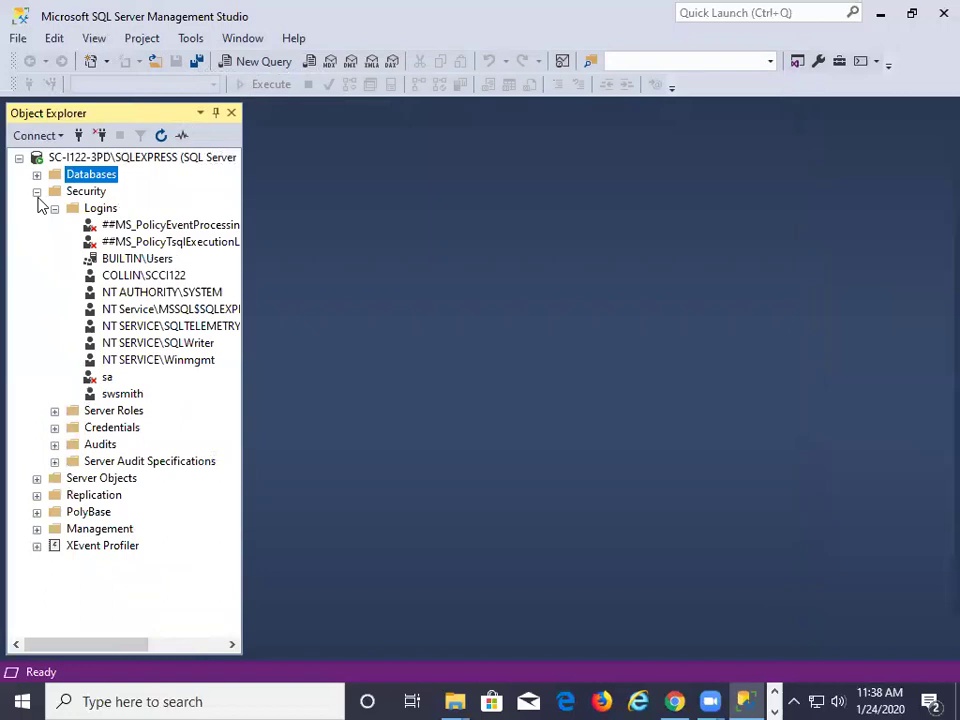
{"action": "left_click", "coordinate": [37, 191]}
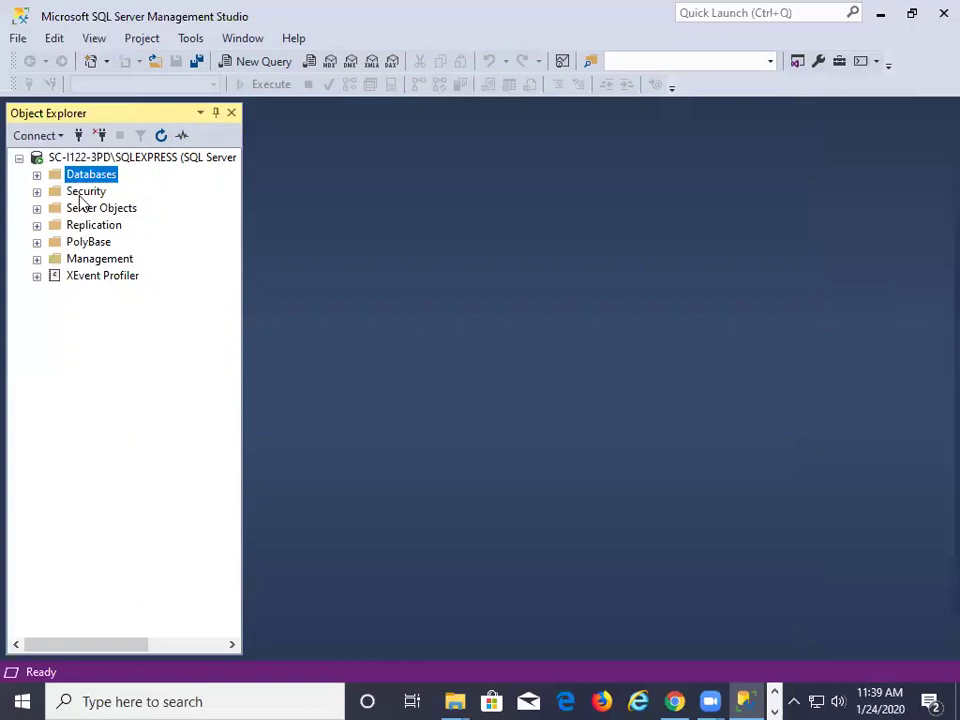
Expand Databases and collapse ap_DB so scratch_DB and ap_DB show without contents
{"action": "left_click", "coordinate": [37, 175]}
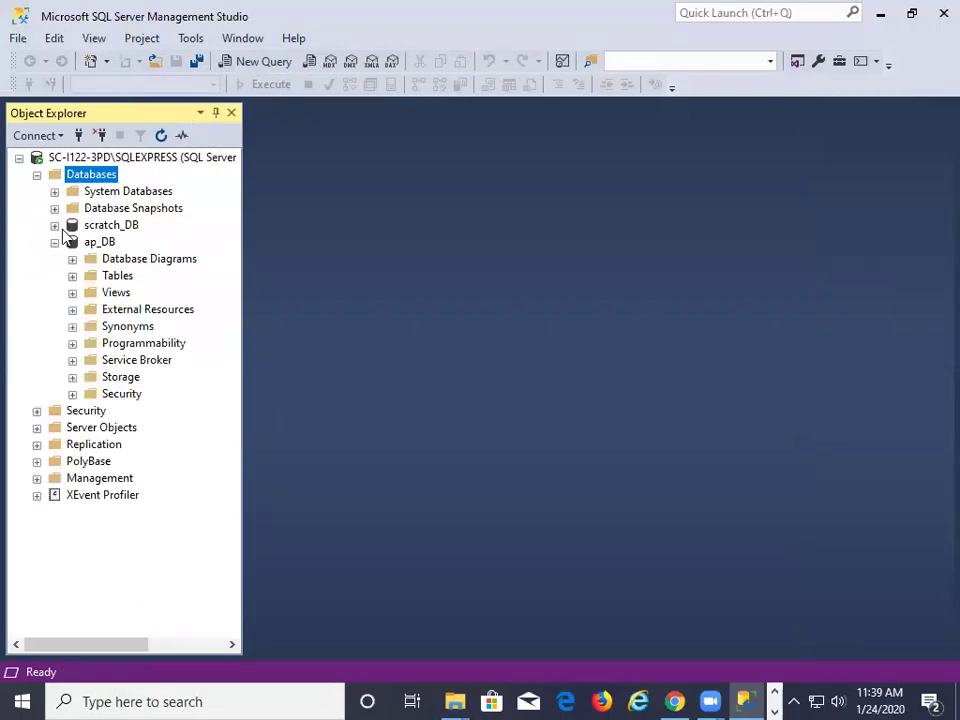
{"action": "left_click", "coordinate": [55, 243]}
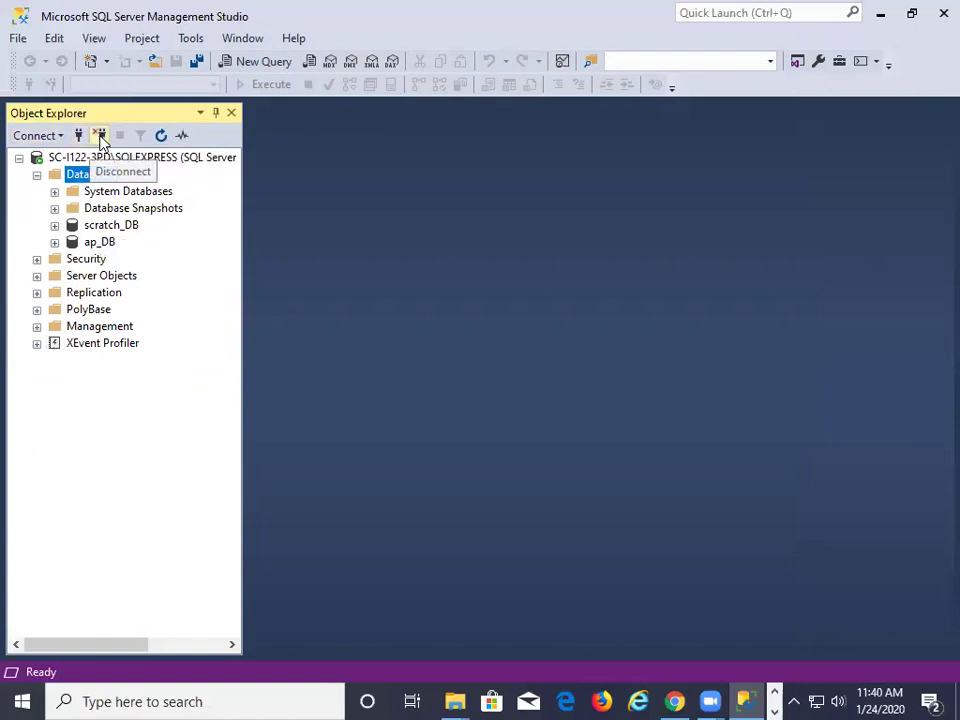
Disconnect from SQLEXPRESS and reconnect to it with Windows Authentication
{"action": "left_click", "coordinate": [99, 140]}
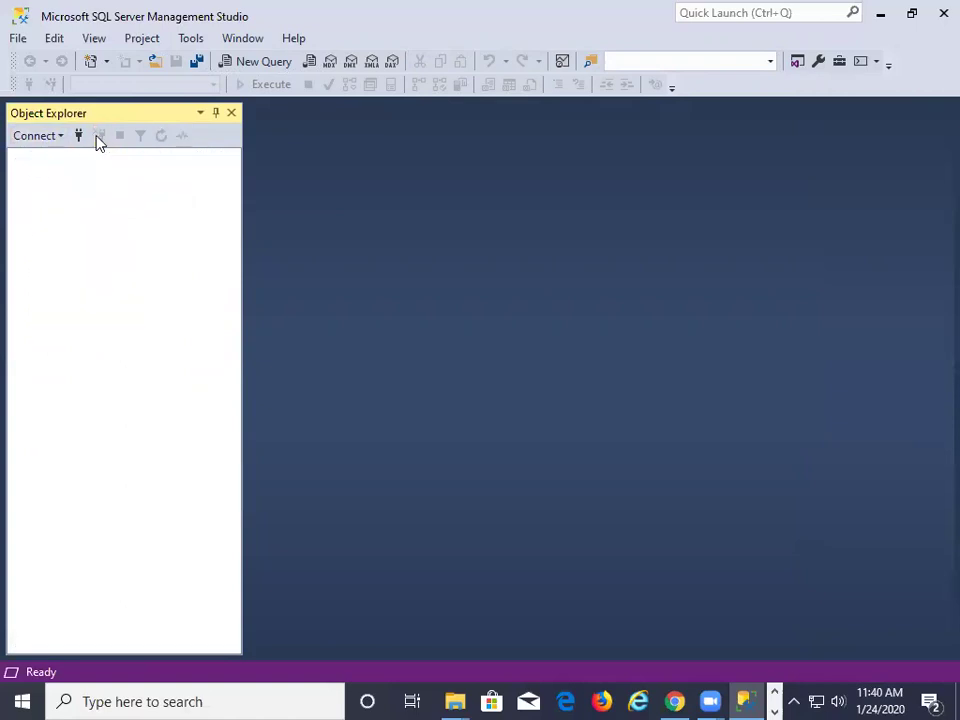
{"action": "left_click", "coordinate": [79, 137]}
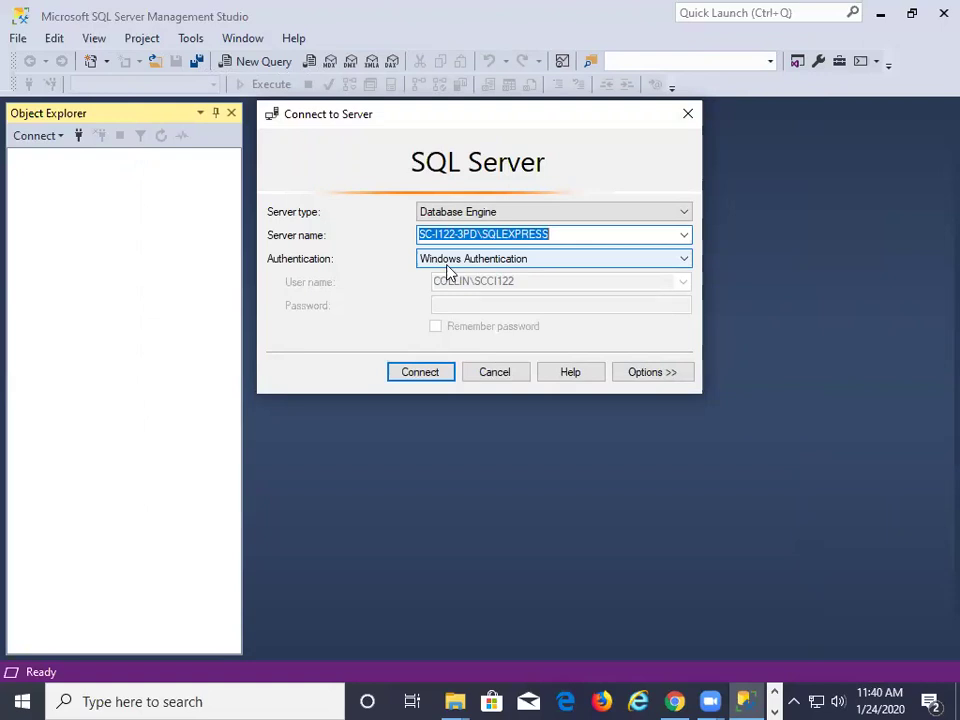
{"action": "left_click", "coordinate": [418, 375]}
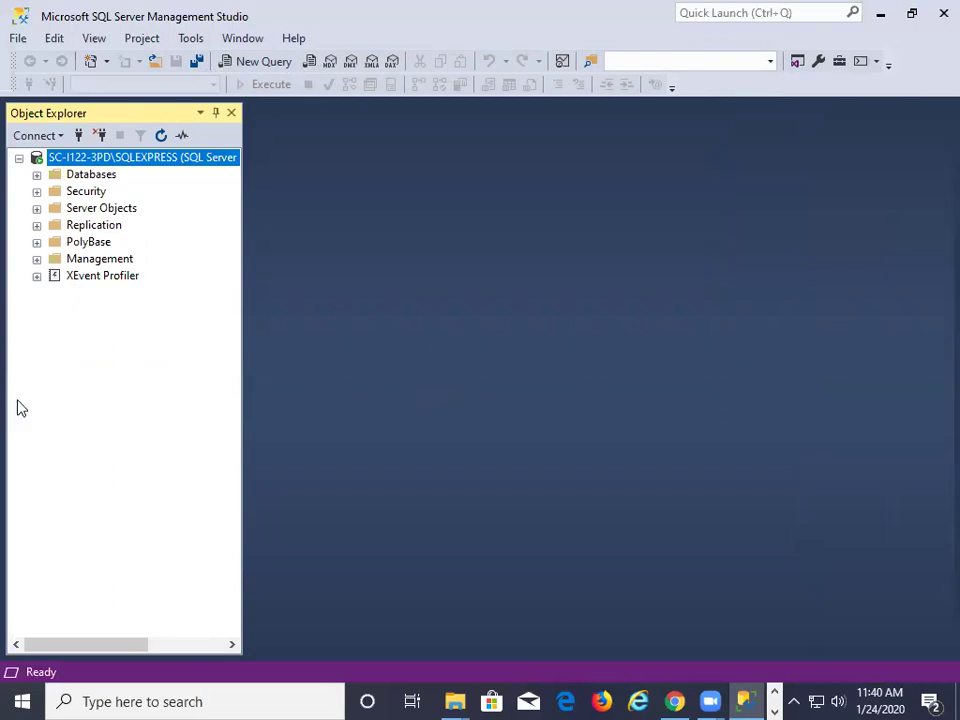
Delete the ap_DB database from the Databases list, confirming in the Delete Object dialog
{"action": "left_click", "coordinate": [37, 175]}
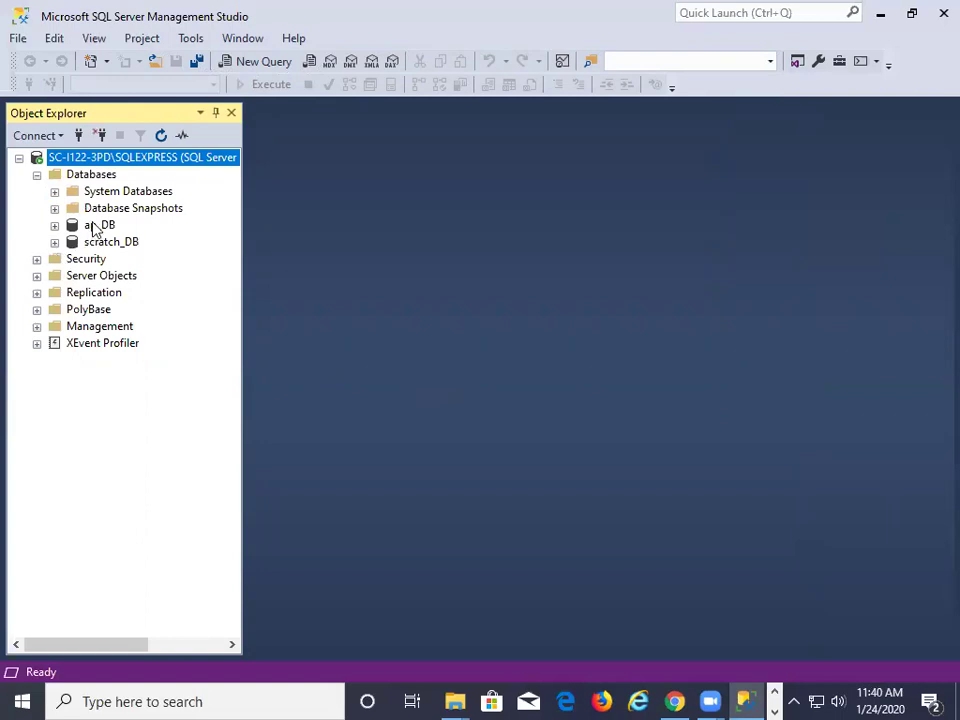
{"action": "right_click", "coordinate": [96, 227]}
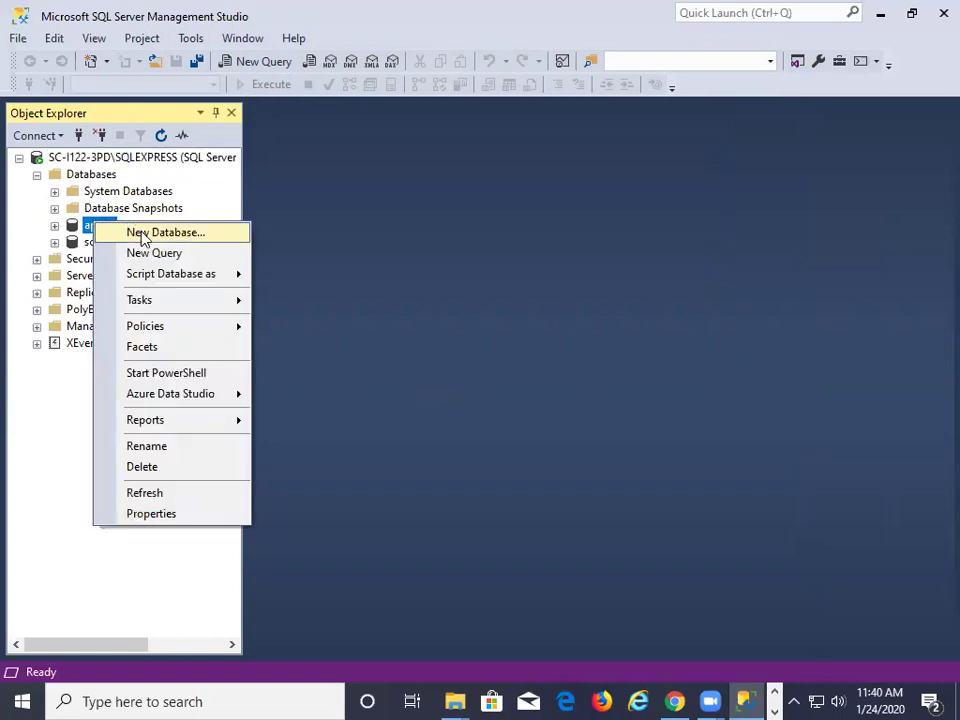
{"action": "mouse_move", "coordinate": [163, 305]}
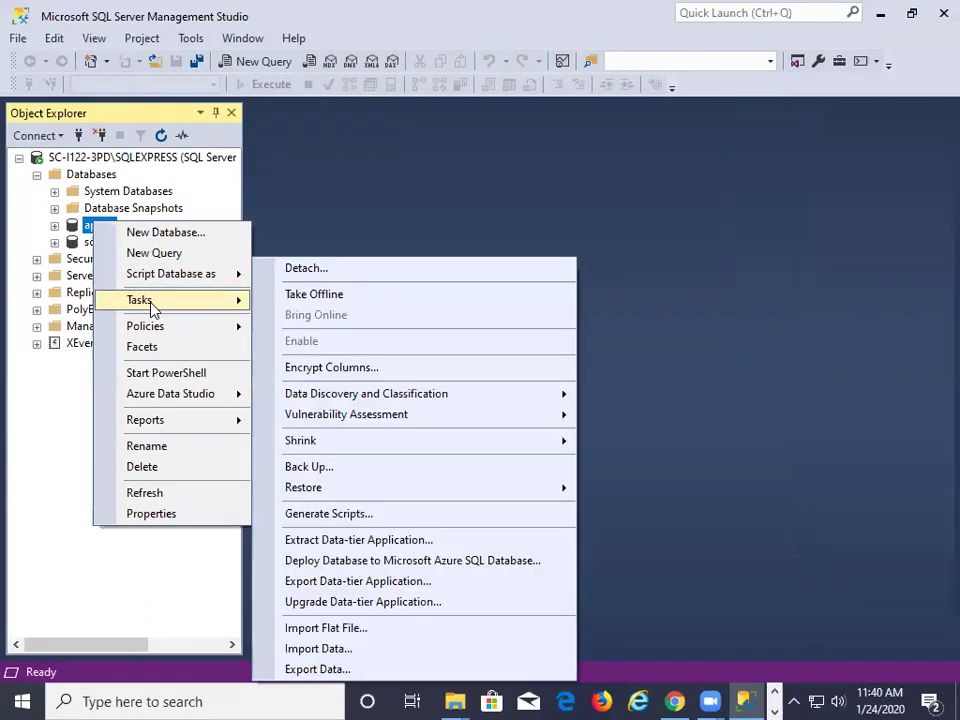
{"action": "left_click", "coordinate": [142, 467]}
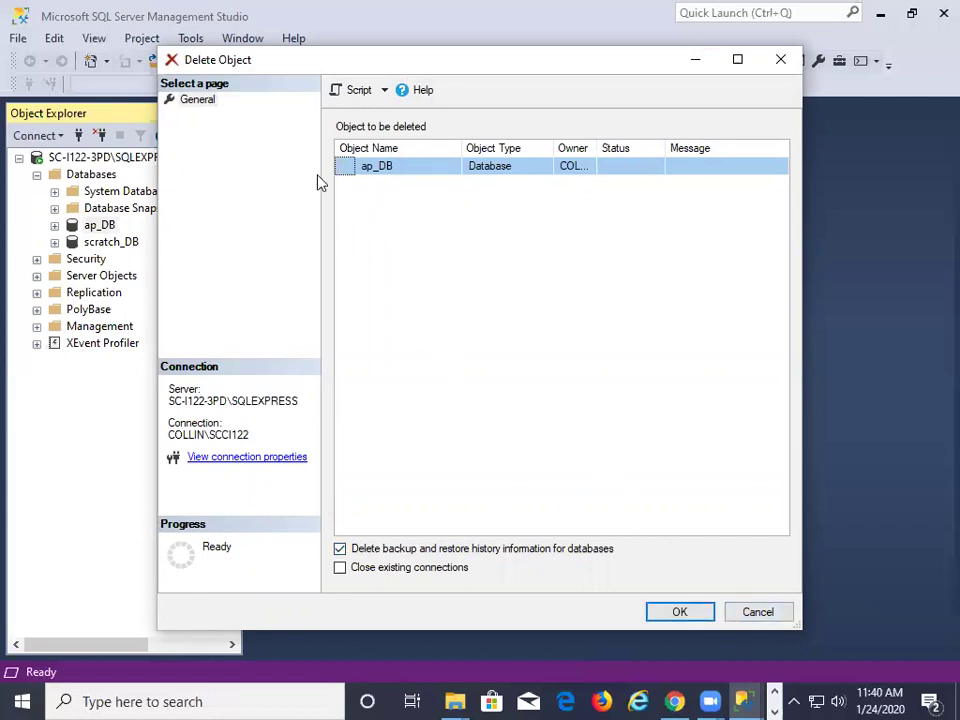
{"action": "left_click", "coordinate": [515, 170]}
{"action": "left_click", "coordinate": [679, 613]}
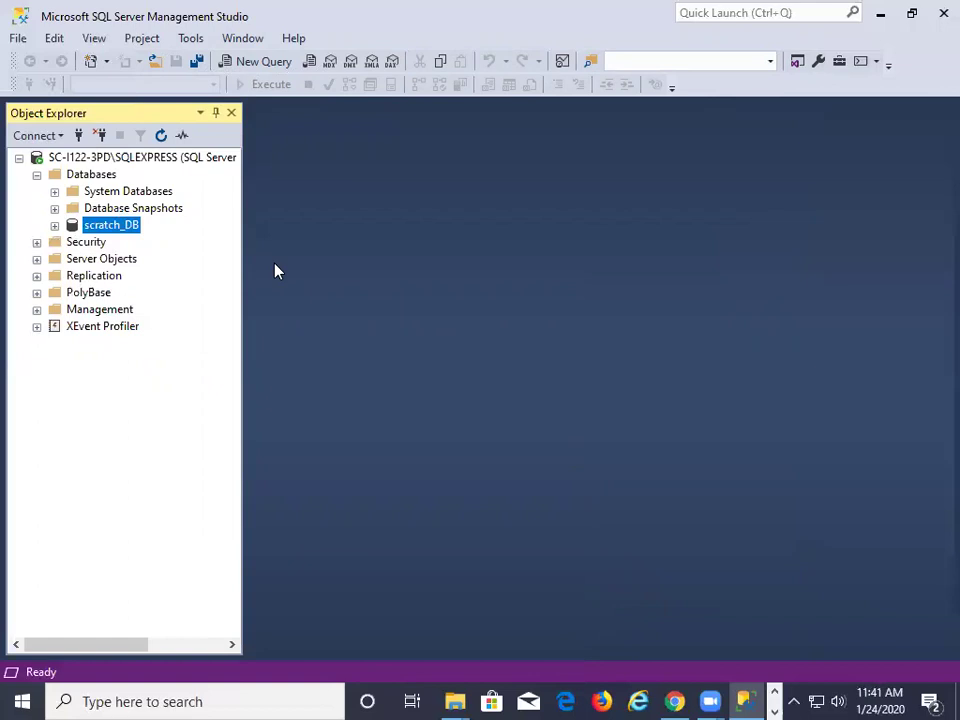
Show scratch_DB's Files properties page, scrolled to the data and log file paths
{"action": "right_click", "coordinate": [120, 228]}
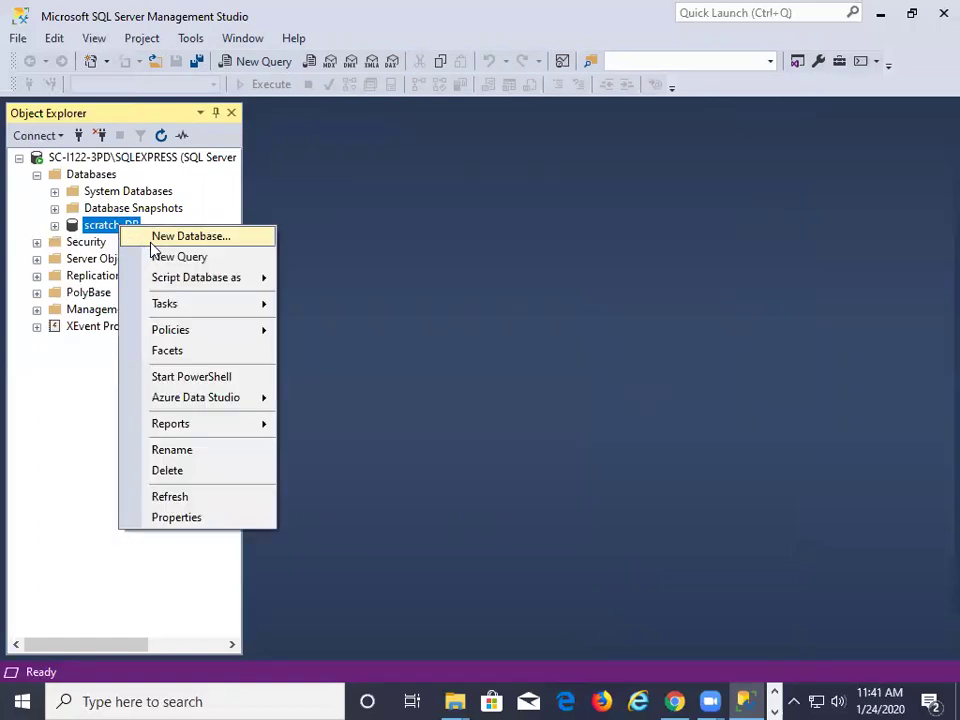
{"action": "left_click", "coordinate": [188, 517]}
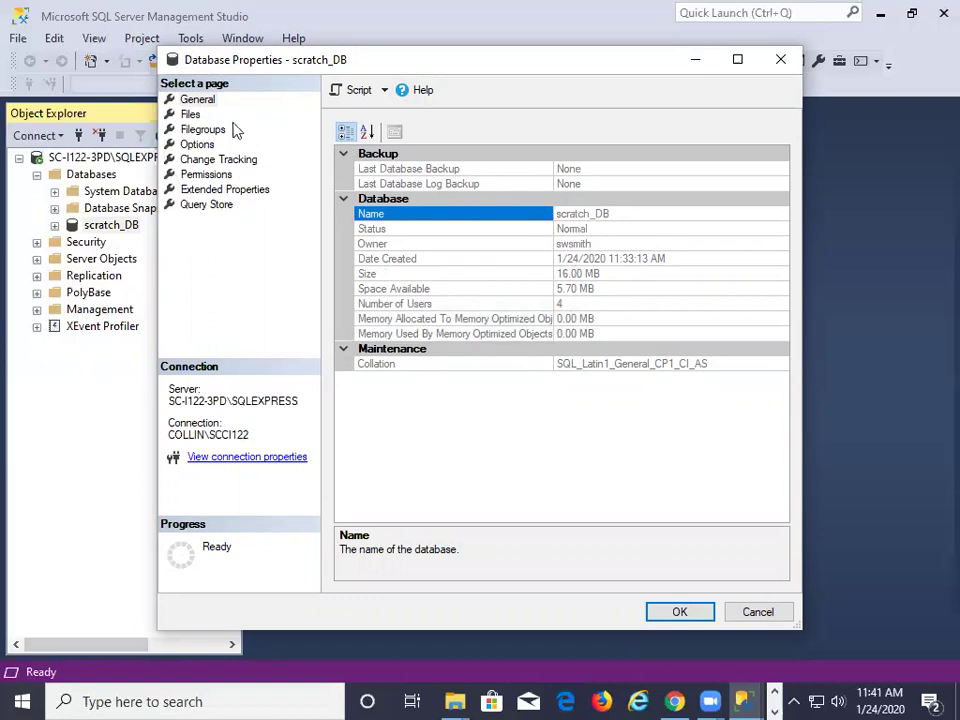
{"action": "left_click", "coordinate": [203, 102]}
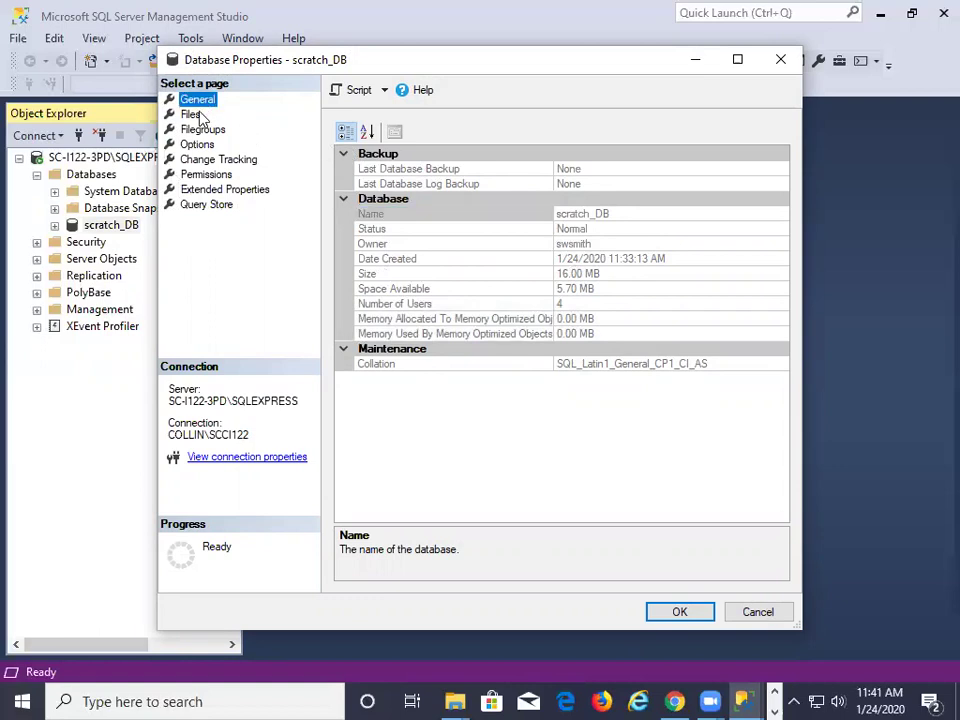
{"action": "left_click", "coordinate": [195, 114]}
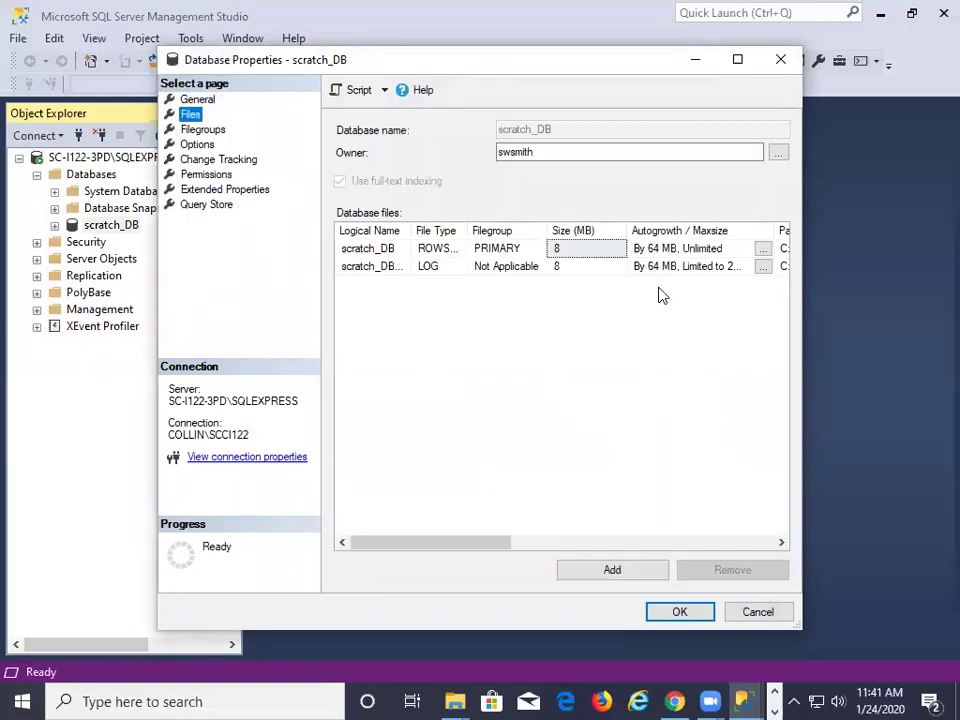
{"action": "left_click_drag", "start_coordinate": [496, 541], "coordinate": [647, 538]}
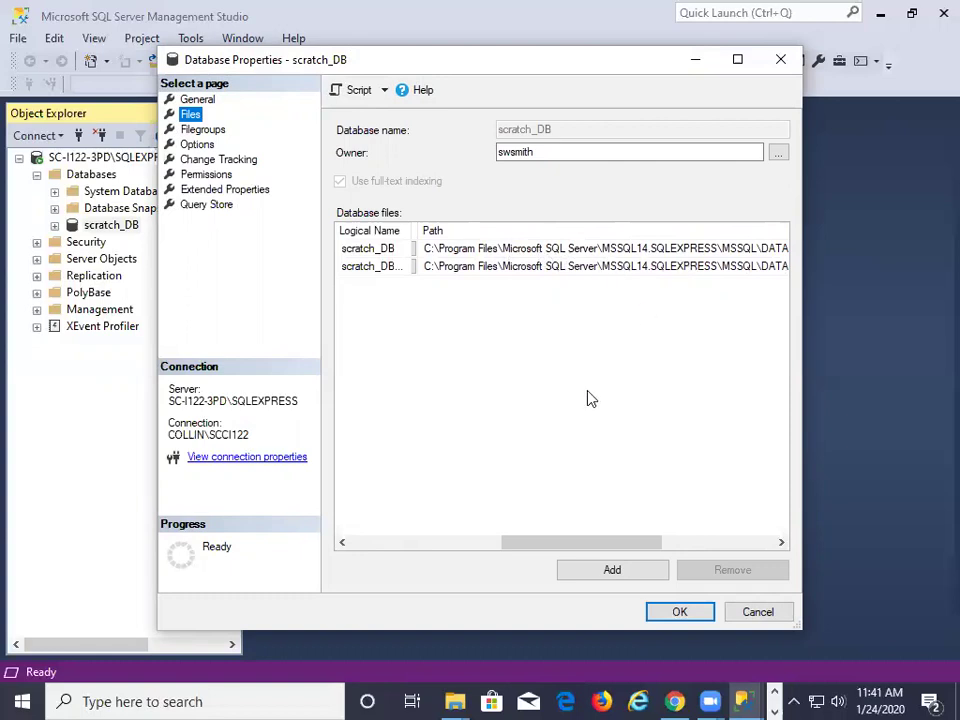
Bring Local Disk (C:) forward in File Explorer and browse the Program Files folder
{"action": "mouse_move", "coordinate": [456, 692]}
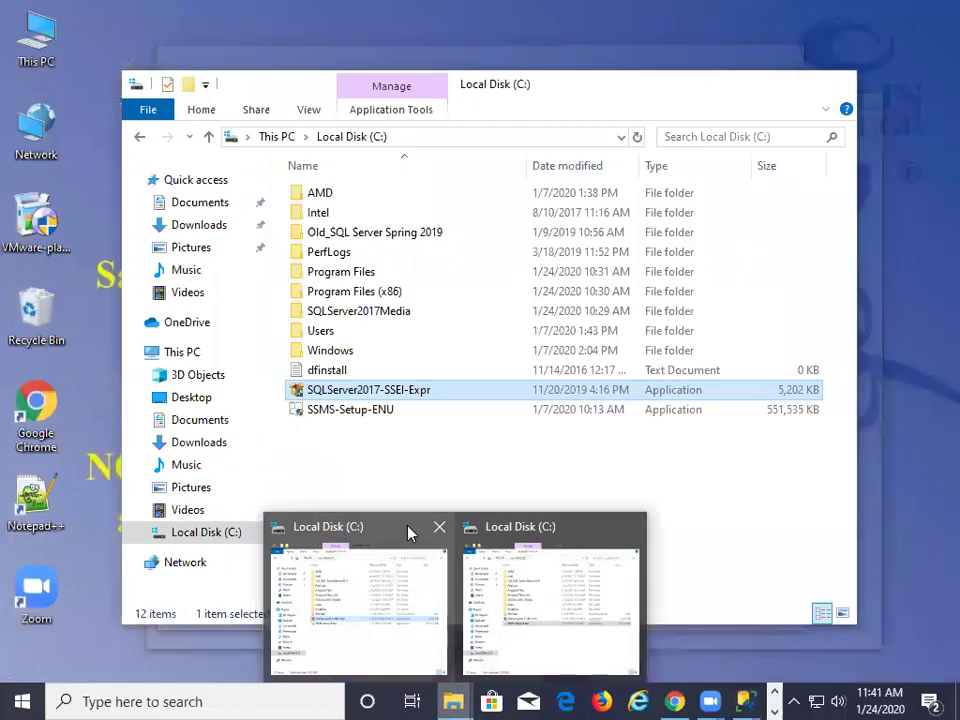
{"action": "left_click", "coordinate": [408, 532]}
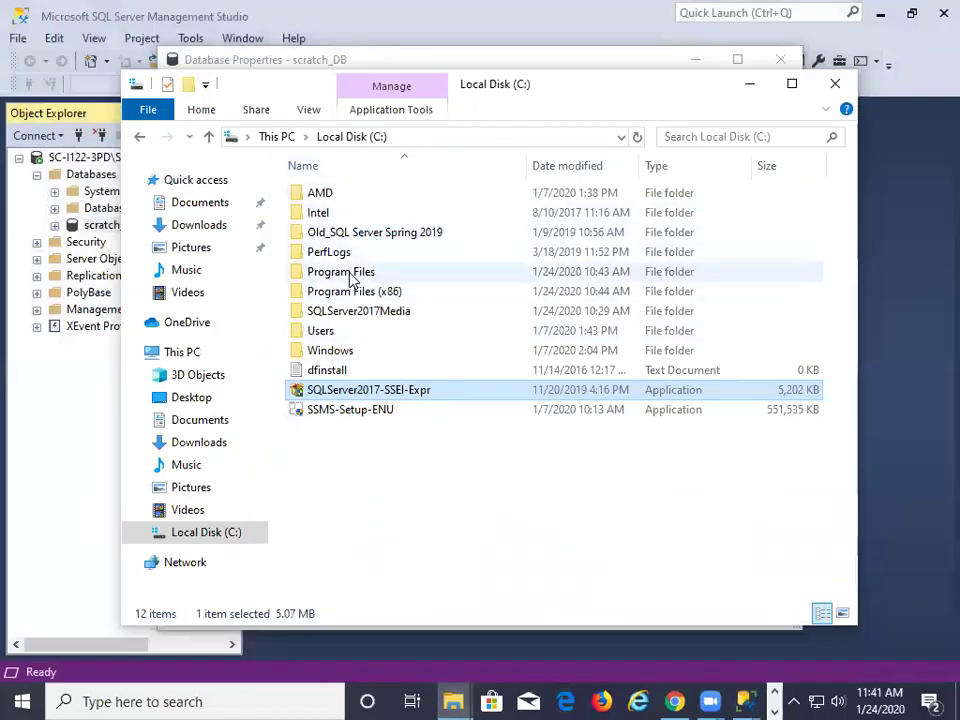
{"action": "double_click", "coordinate": [349, 272]}
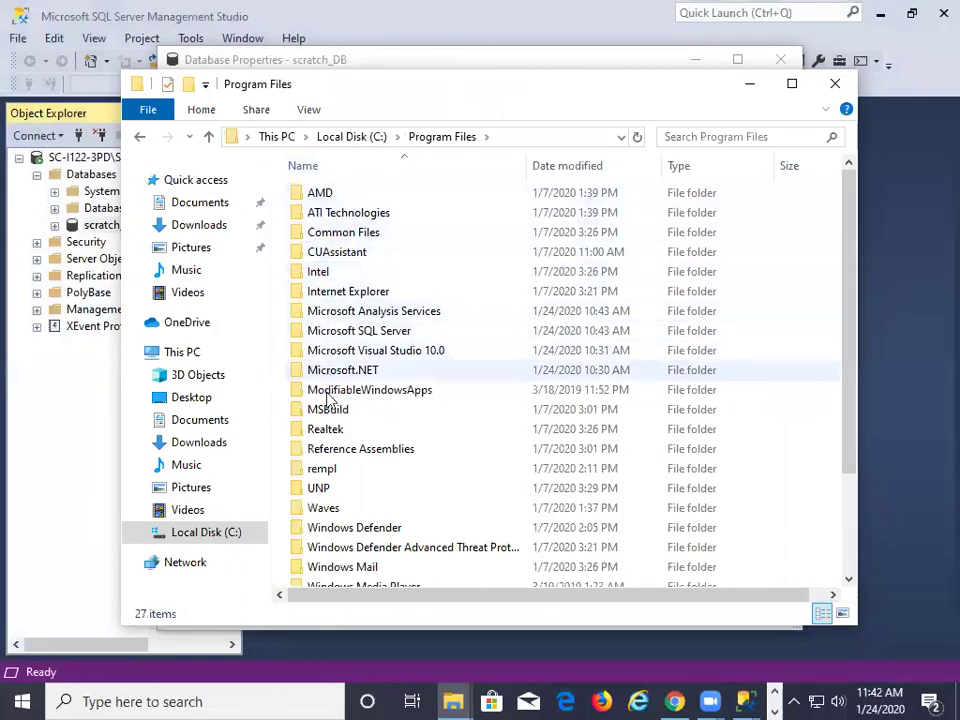
{"action": "scroll", "coordinate": [342, 476], "scroll_direction": "down", "scroll_amount": 2}
{"action": "scroll", "coordinate": [340, 478], "scroll_direction": "up", "scroll_amount": 2}
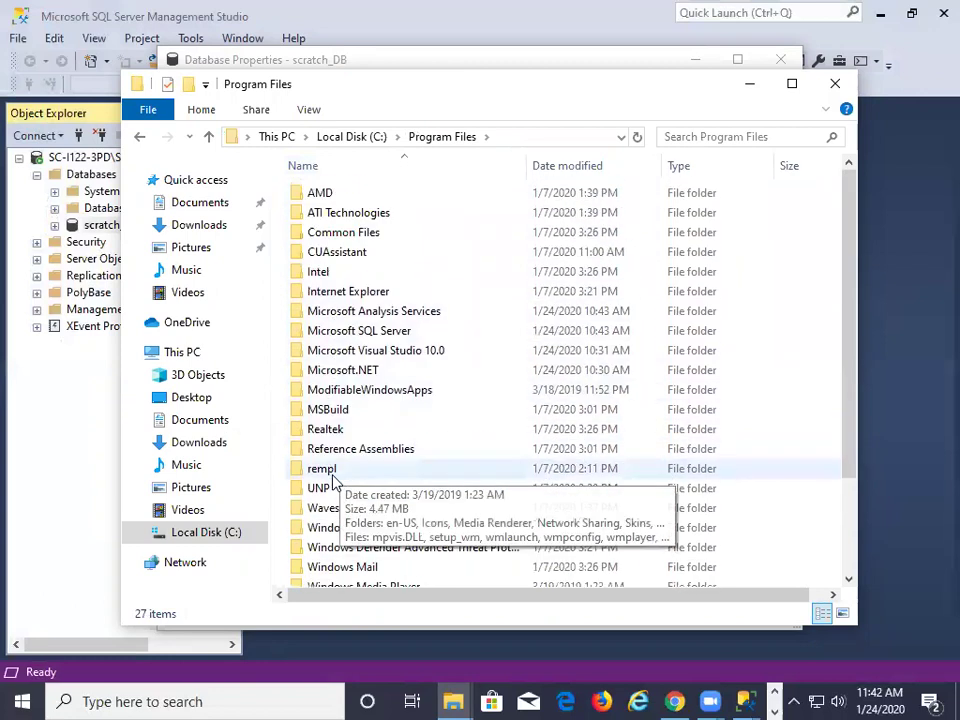
{"action": "scroll", "coordinate": [310, 482], "scroll_direction": "down", "scroll_amount": 2}
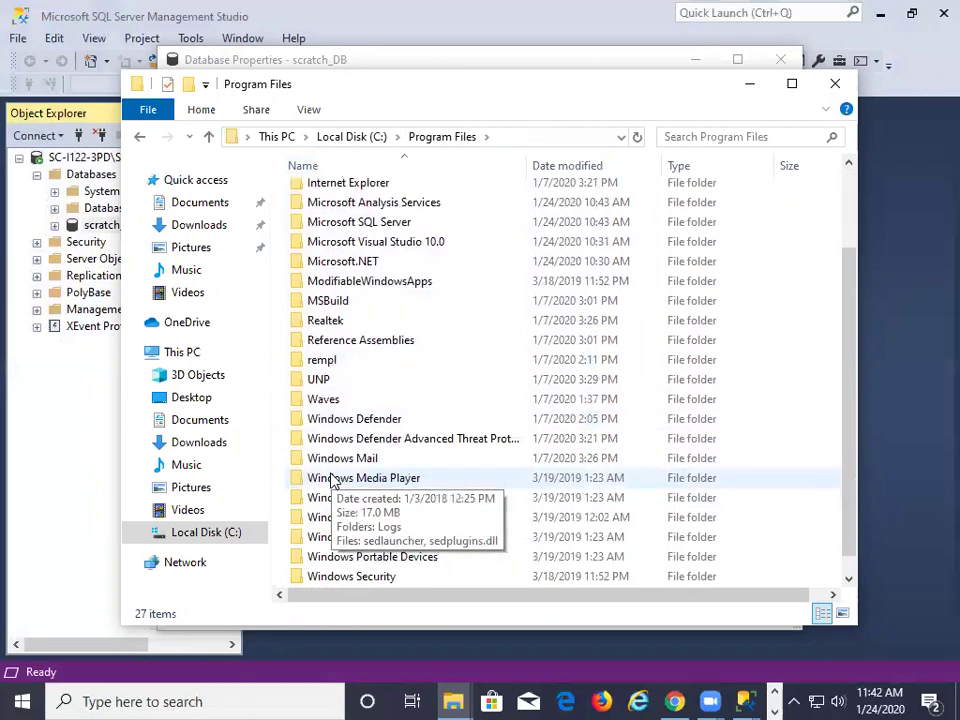
{"action": "scroll", "coordinate": [357, 322], "scroll_direction": "up", "scroll_amount": 2}
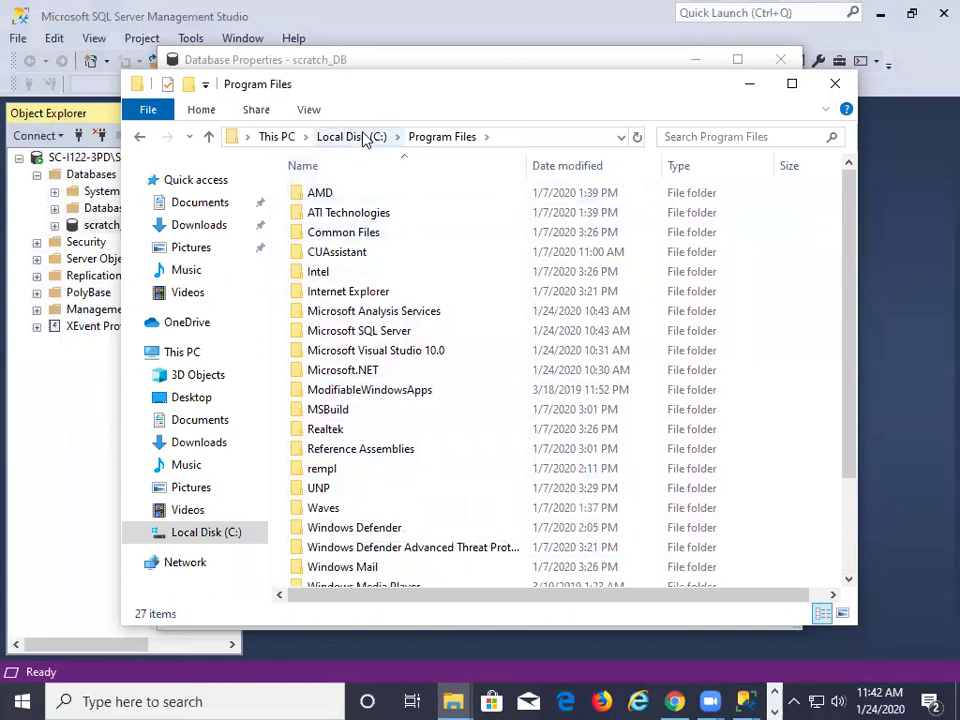
{"action": "left_click", "coordinate": [362, 136]}
Open Program Files (x86)\Microsoft SQL Server, then return to scratch_DB's Database Properties
{"action": "double_click", "coordinate": [354, 291]}
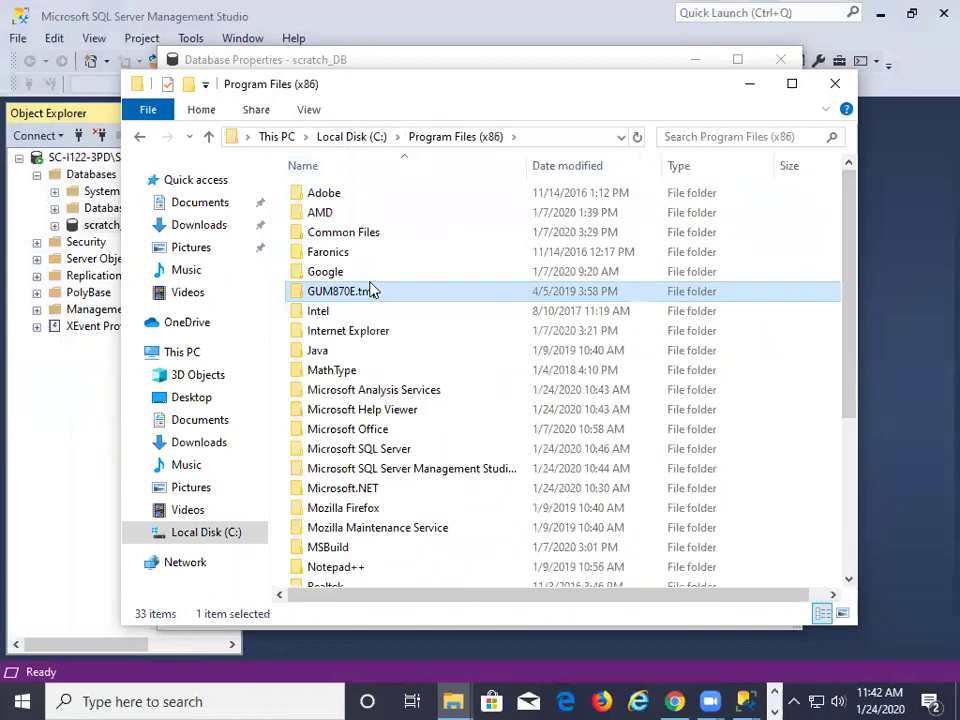
{"action": "scroll", "coordinate": [372, 262], "scroll_direction": "down", "scroll_amount": 1}
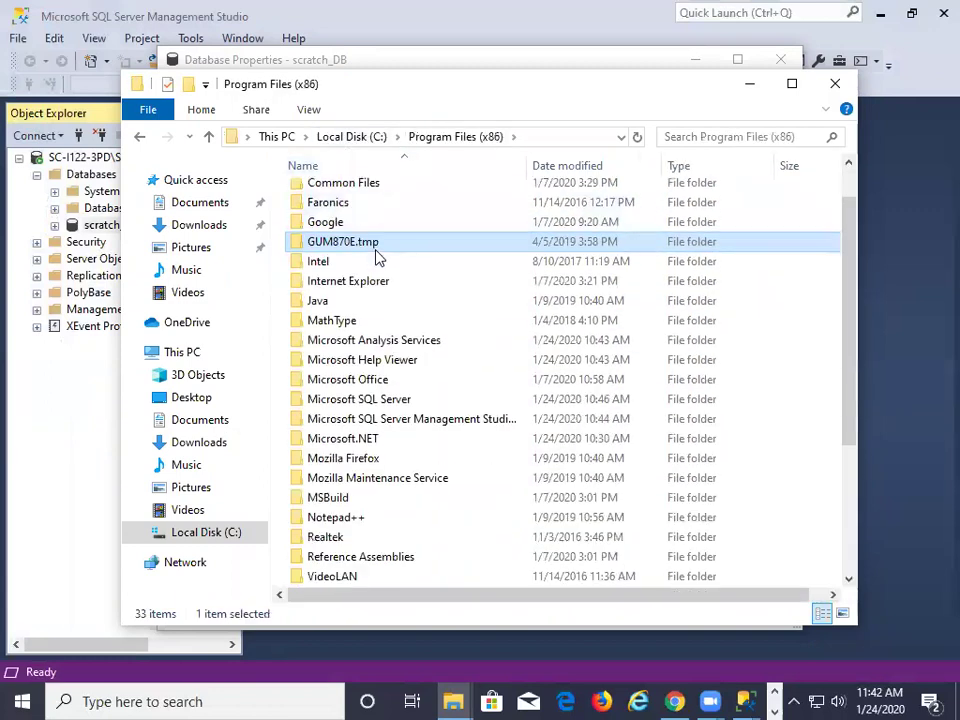
{"action": "double_click", "coordinate": [353, 399]}
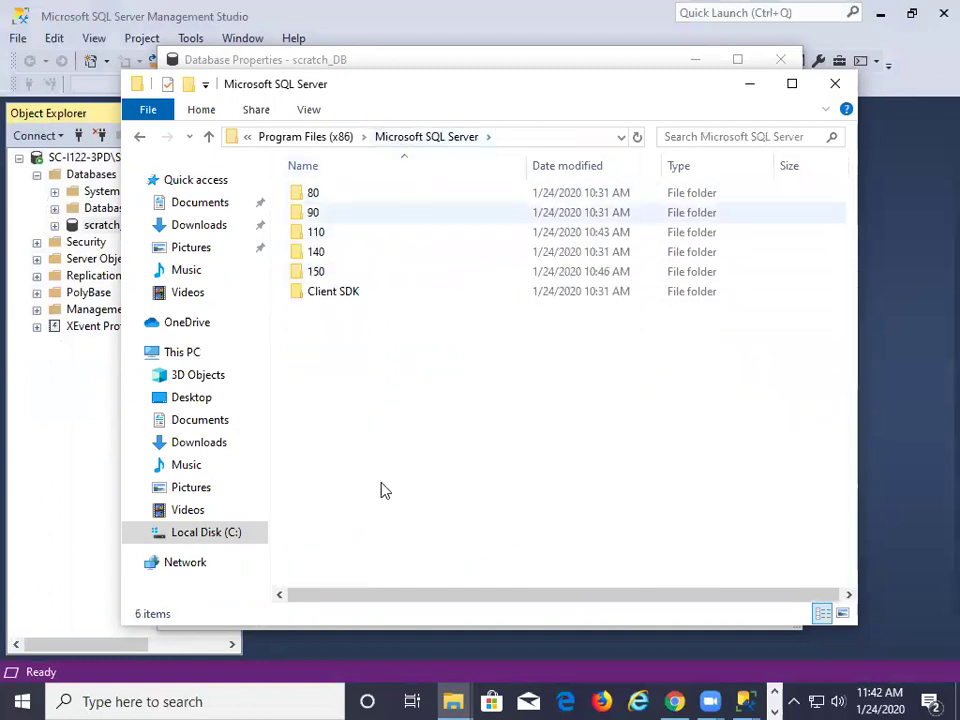
{"action": "left_click", "coordinate": [744, 700]}
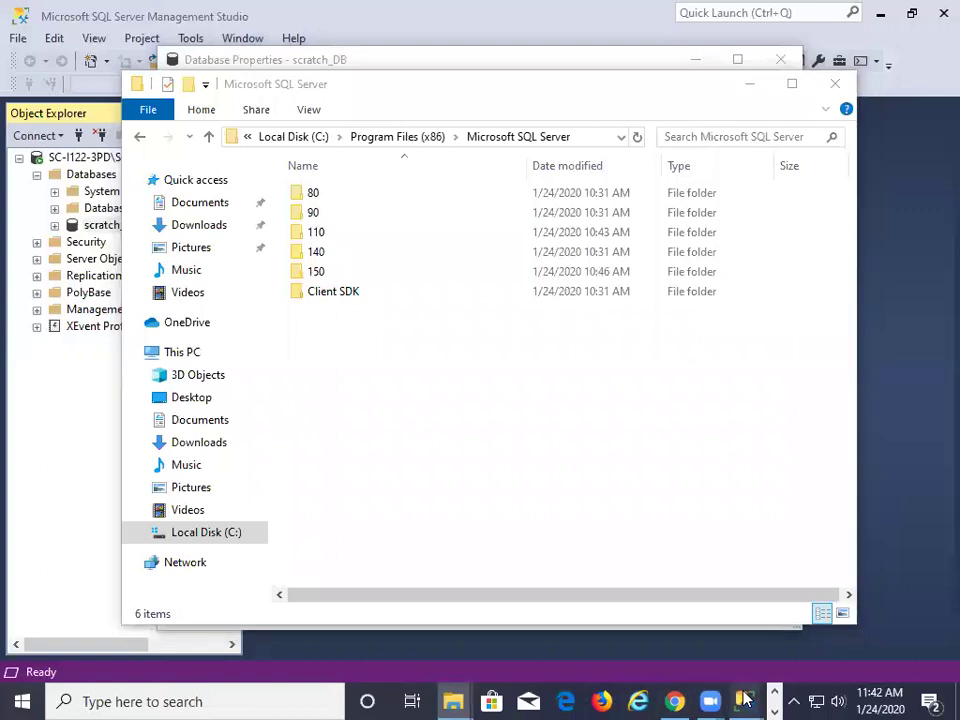
{"action": "left_click", "coordinate": [836, 632]}
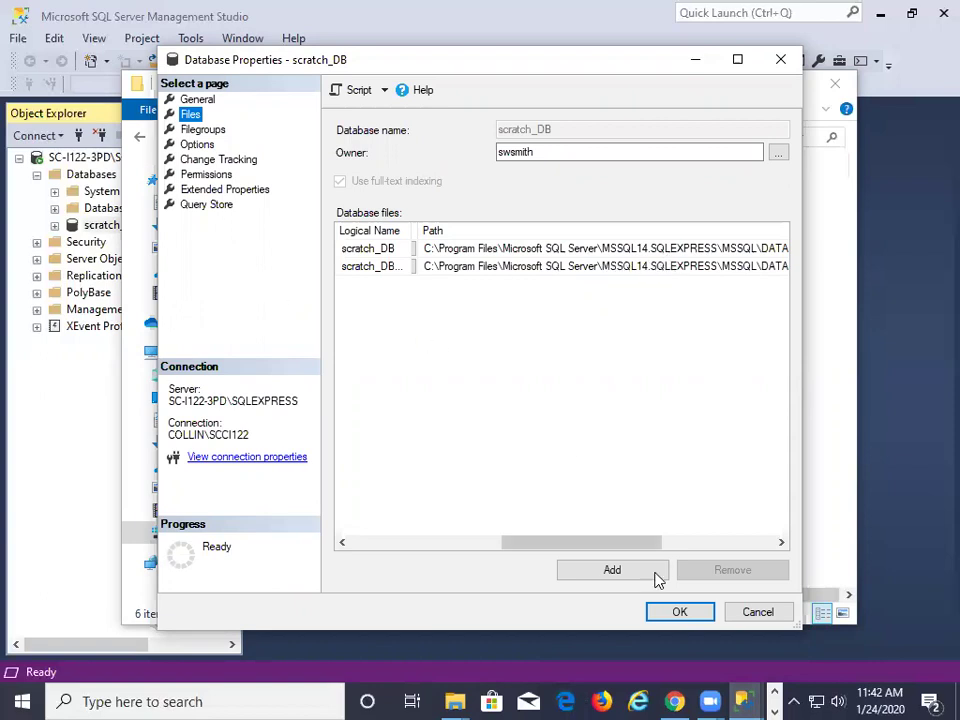
Close scratch_DB's properties and open C:\Program Files\Microsoft SQL Server in File Explorer
{"action": "left_click", "coordinate": [679, 612]}
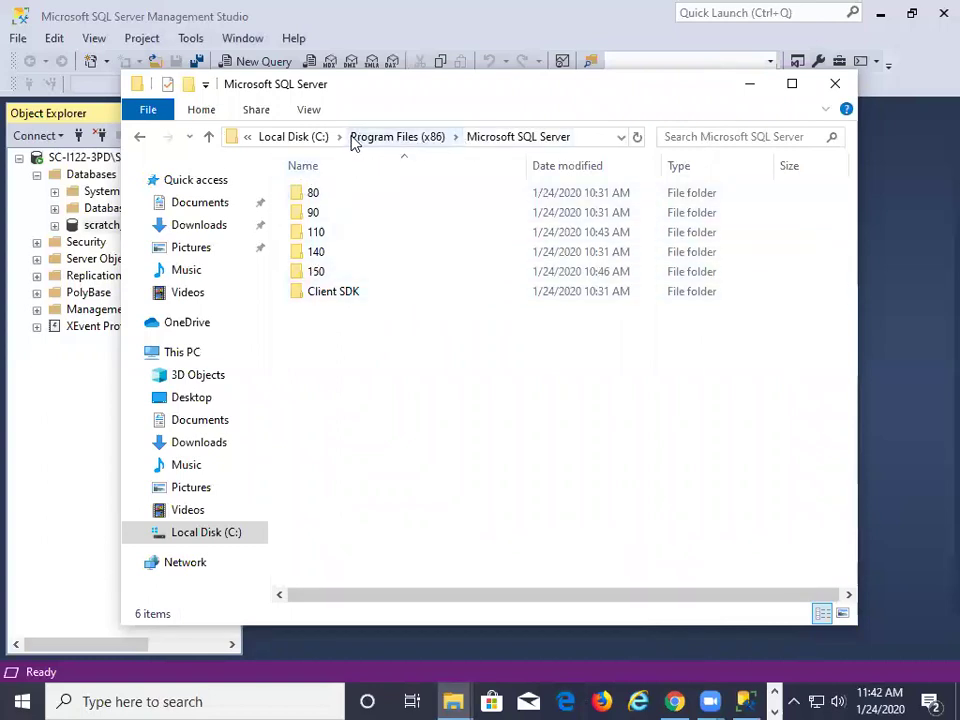
{"action": "left_click", "coordinate": [317, 139]}
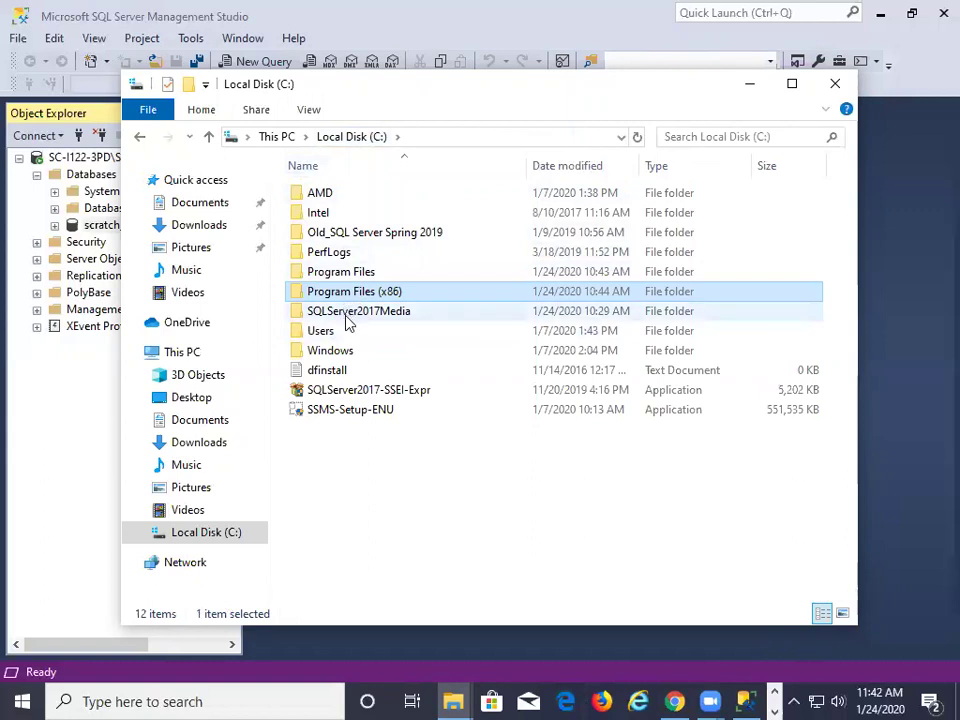
{"action": "double_click", "coordinate": [343, 272]}
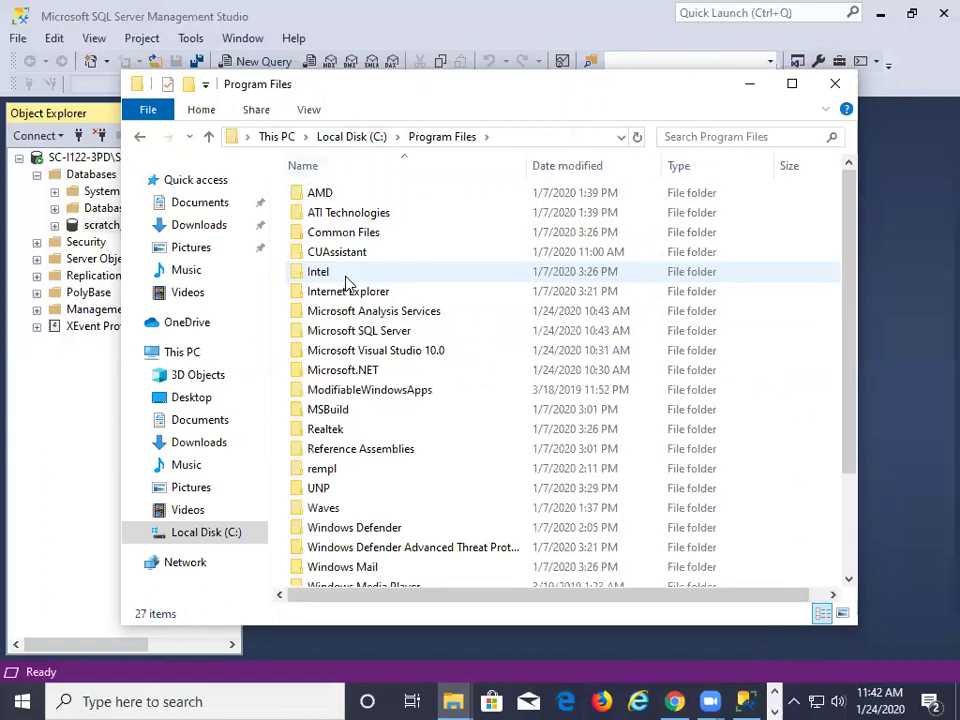
{"action": "left_click", "coordinate": [356, 334]}
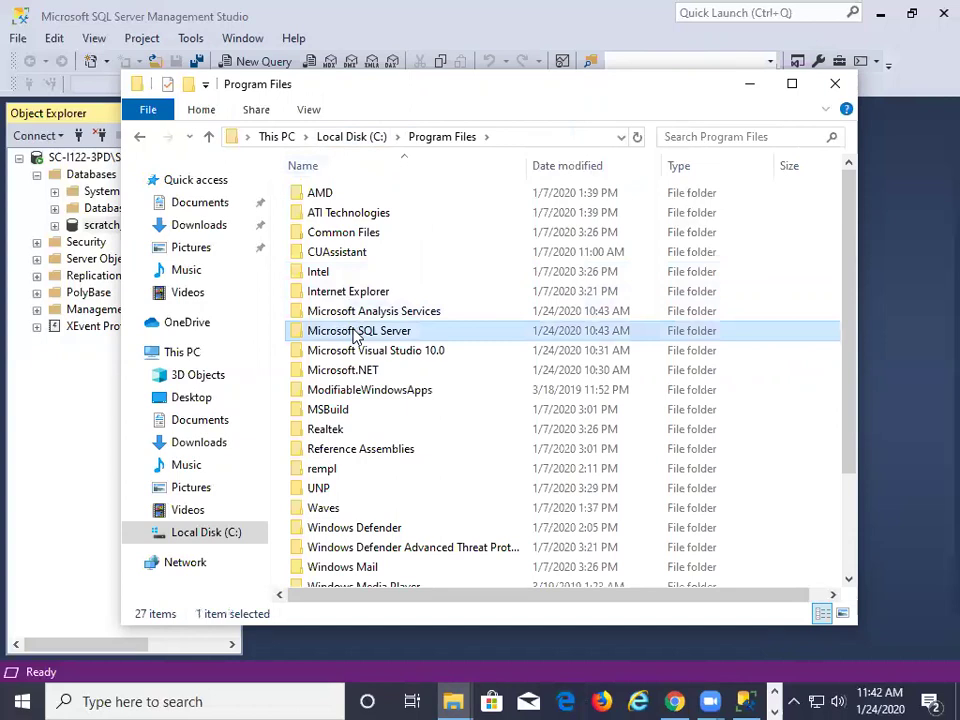
{"action": "double_click", "coordinate": [356, 334]}
Open MSSQL14.SQLEXPRESS\MSSQL\DATA, granting access, to view the database files, then close it
{"action": "double_click", "coordinate": [351, 313]}
{"action": "double_click", "coordinate": [328, 198]}
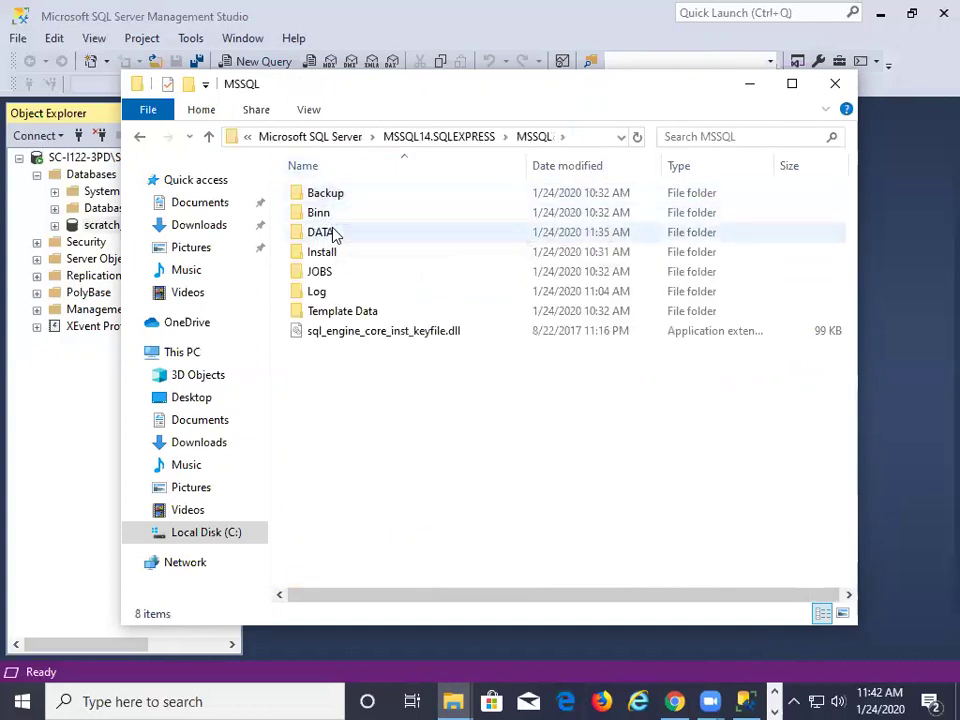
{"action": "double_click", "coordinate": [335, 234]}
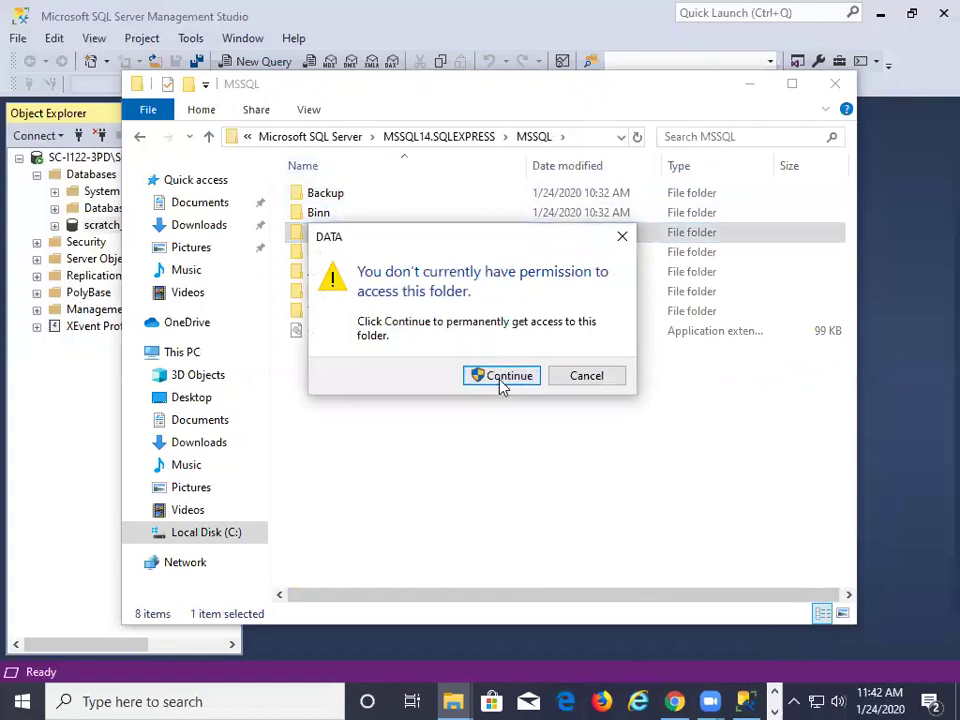
{"action": "left_click", "coordinate": [503, 377]}
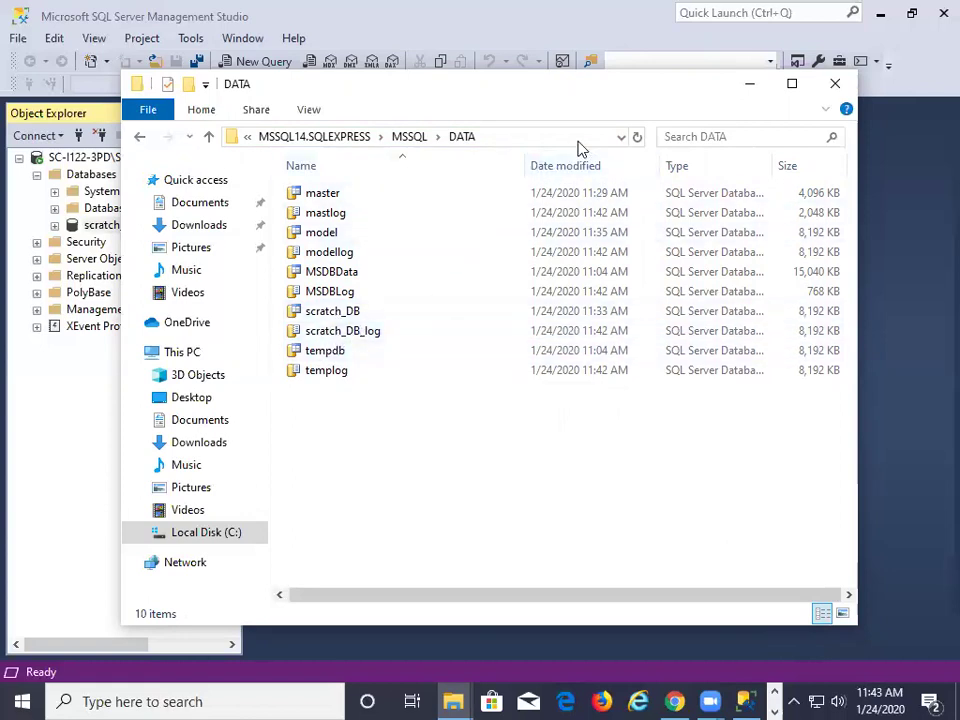
{"action": "left_click", "coordinate": [843, 92]}
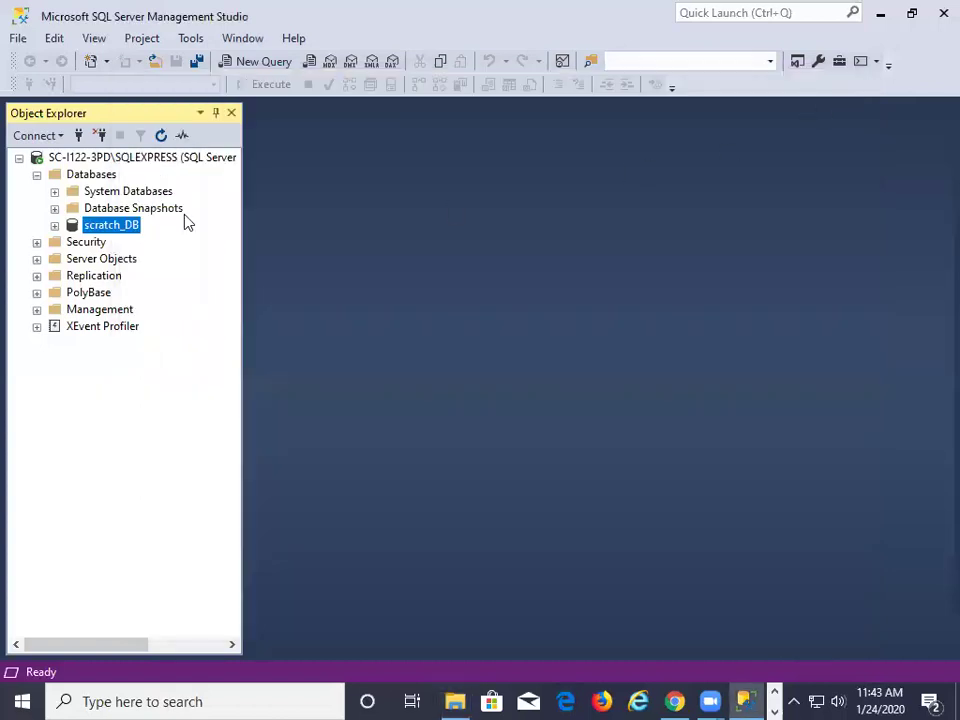
Reconnect to SQLEXPRESS using SQL Server Authentication with the user's login, remembering the password
{"action": "left_click", "coordinate": [100, 135]}
{"action": "left_click", "coordinate": [80, 136]}
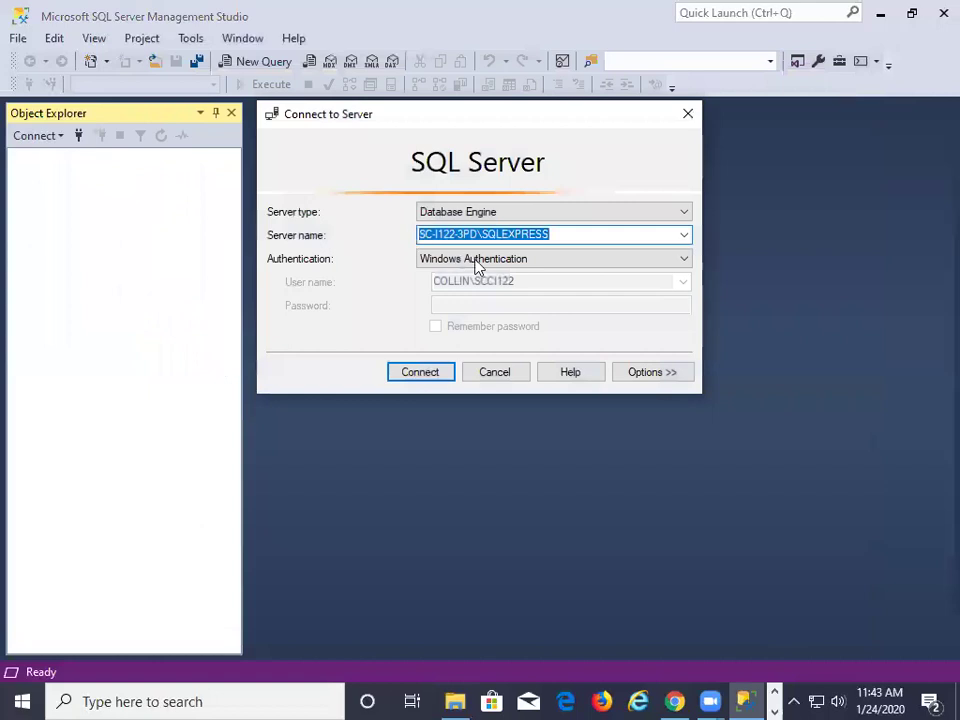
{"action": "left_click", "coordinate": [684, 260]}
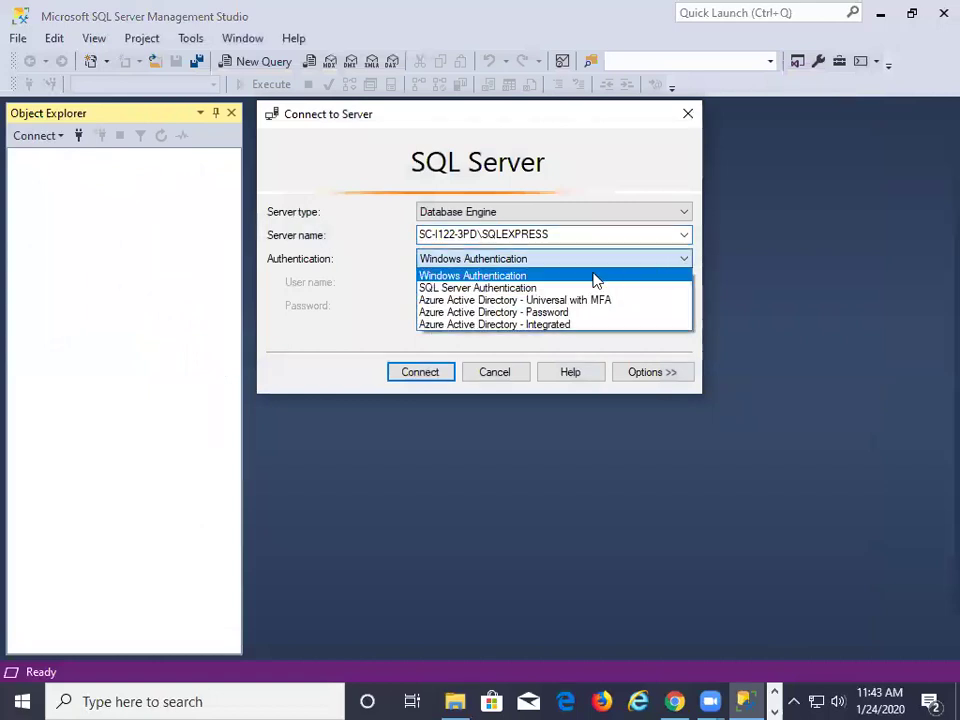
{"action": "left_click", "coordinate": [546, 284]}
{"action": "left_click", "coordinate": [508, 282]}
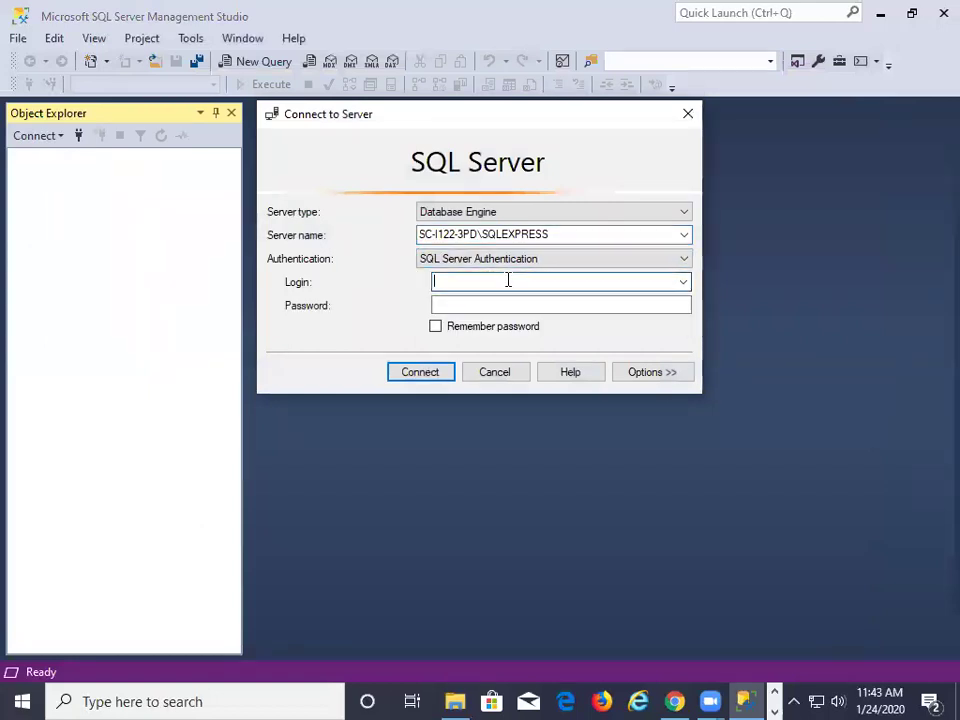
{"action": "type", "text": "sw"}
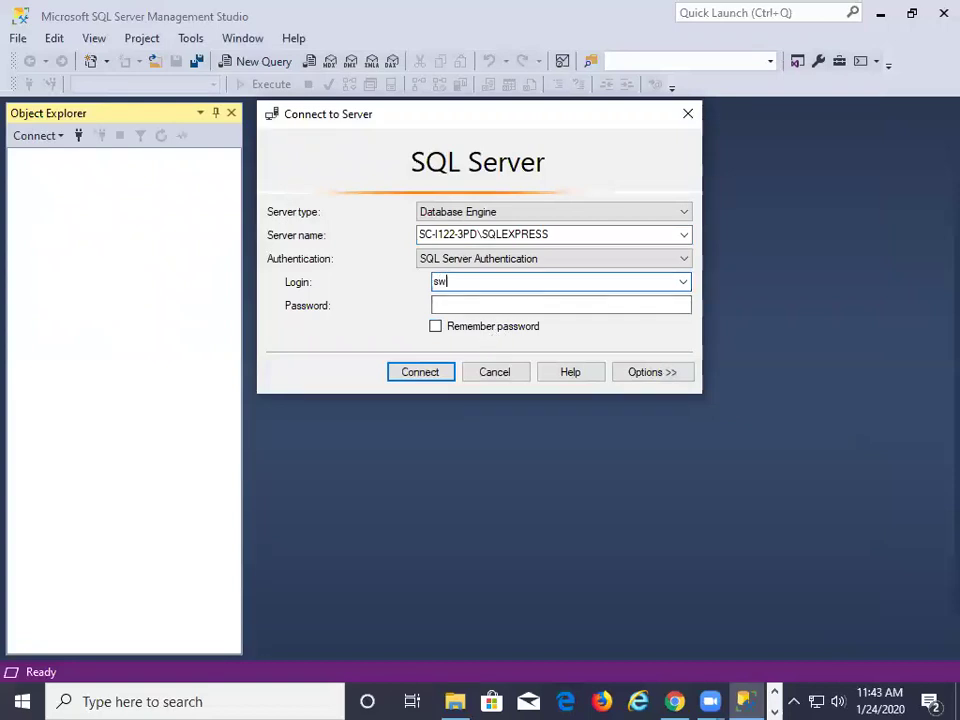
{"action": "type", "text": "smith"}
{"action": "left_click", "coordinate": [485, 305]}
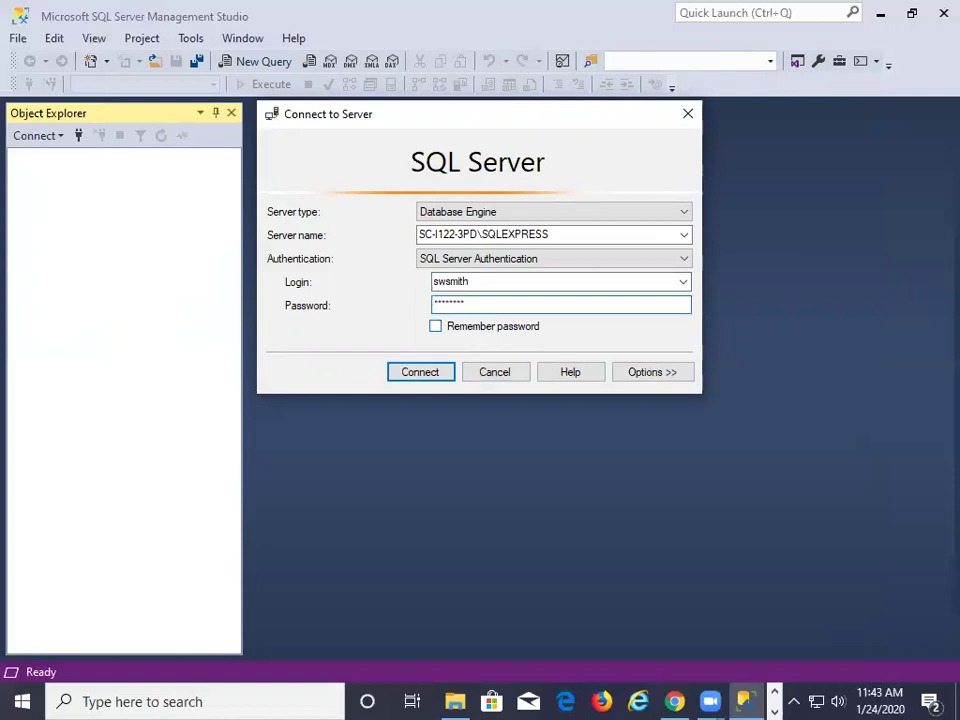
{"action": "left_click", "coordinate": [435, 327]}
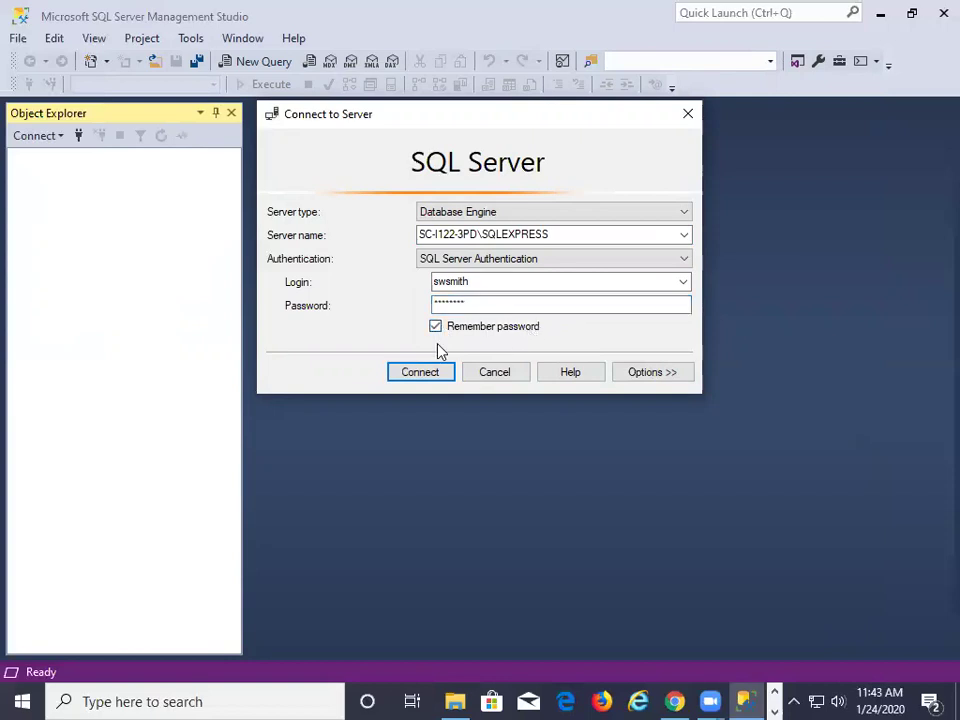
{"action": "left_click", "coordinate": [435, 376]}
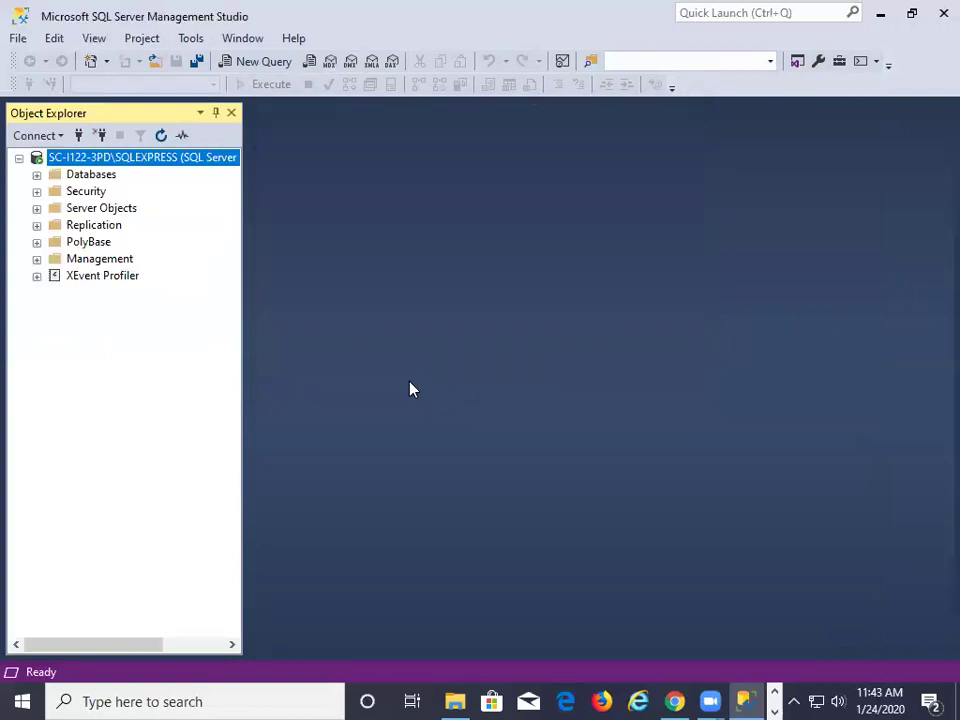
Try creating database ap_DB owned by the SQL login; dismiss the Error 262 permission-denied message
{"action": "left_click", "coordinate": [36, 175]}
{"action": "left_click", "coordinate": [96, 176]}
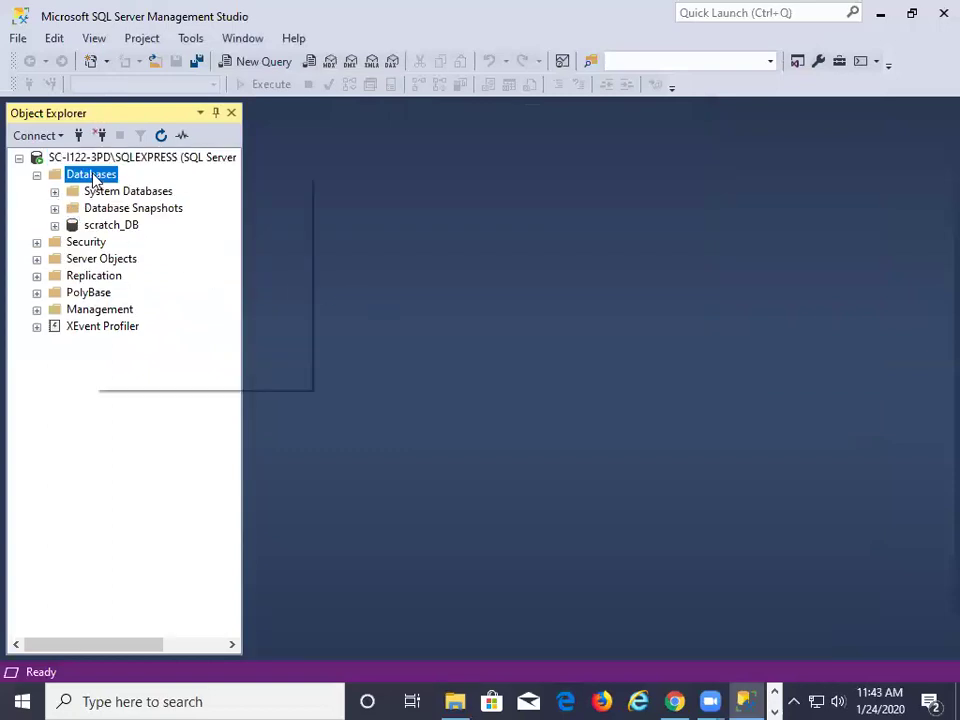
{"action": "right_click", "coordinate": [96, 176]}
{"action": "left_click", "coordinate": [142, 186]}
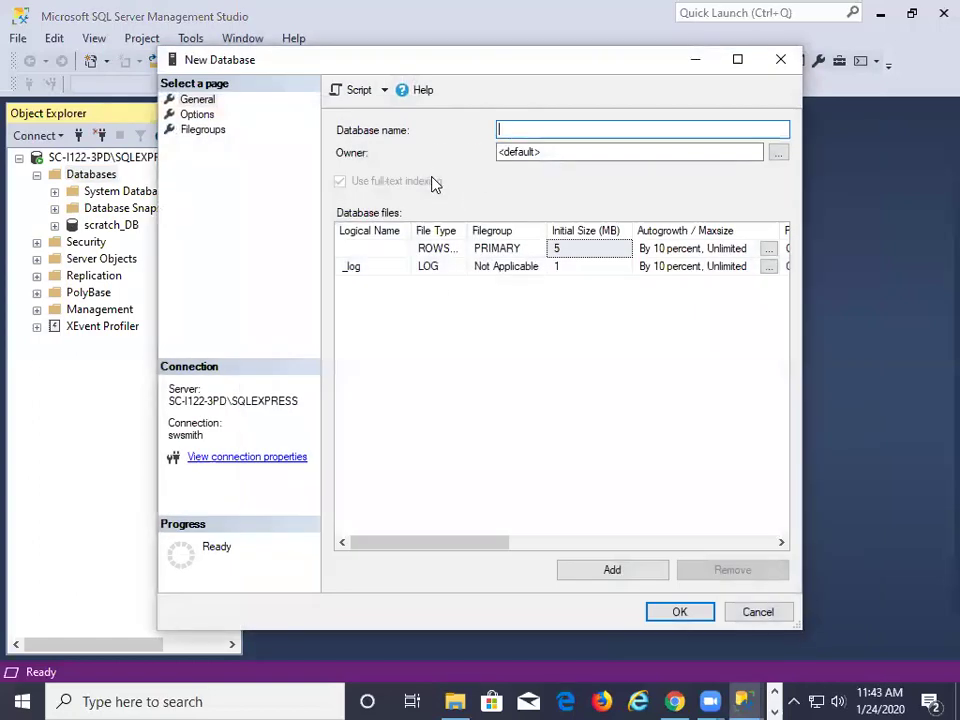
{"action": "type", "text": "ap_DB"}
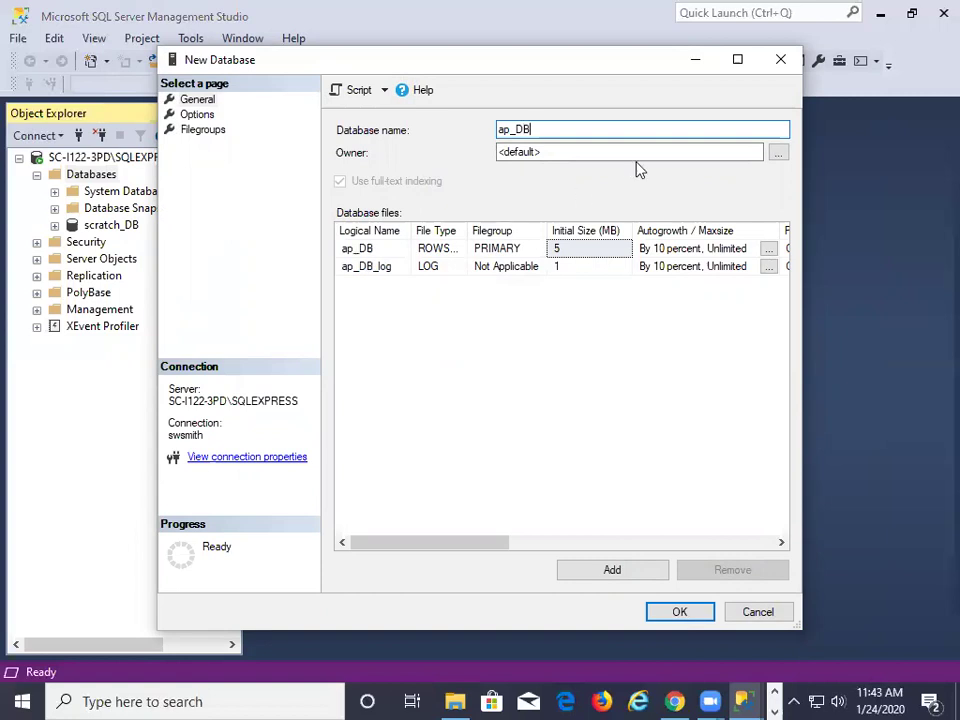
{"action": "left_click", "coordinate": [735, 152]}
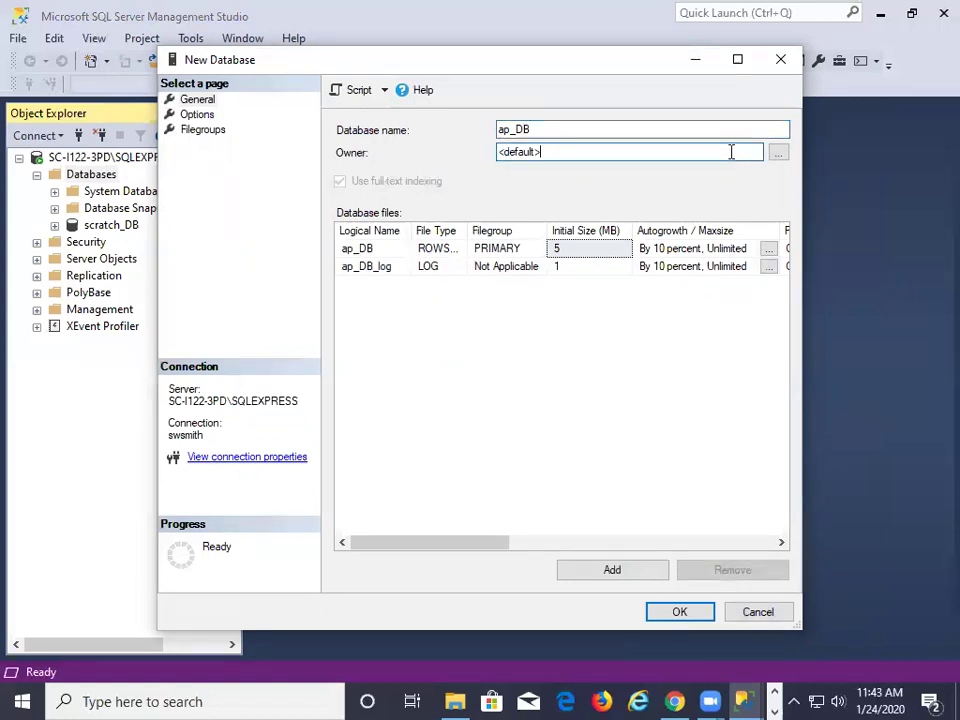
{"action": "double_click", "coordinate": [731, 152]}
{"action": "type", "text": "swsmith"}
{"action": "left_click", "coordinate": [690, 615]}
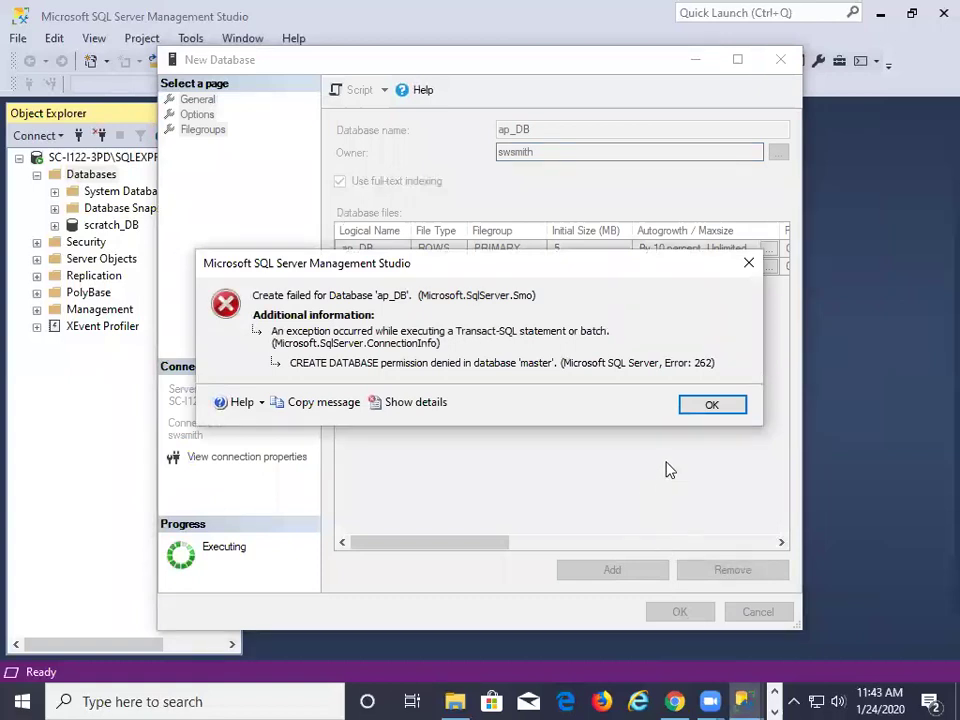
{"action": "left_click", "coordinate": [724, 411]}
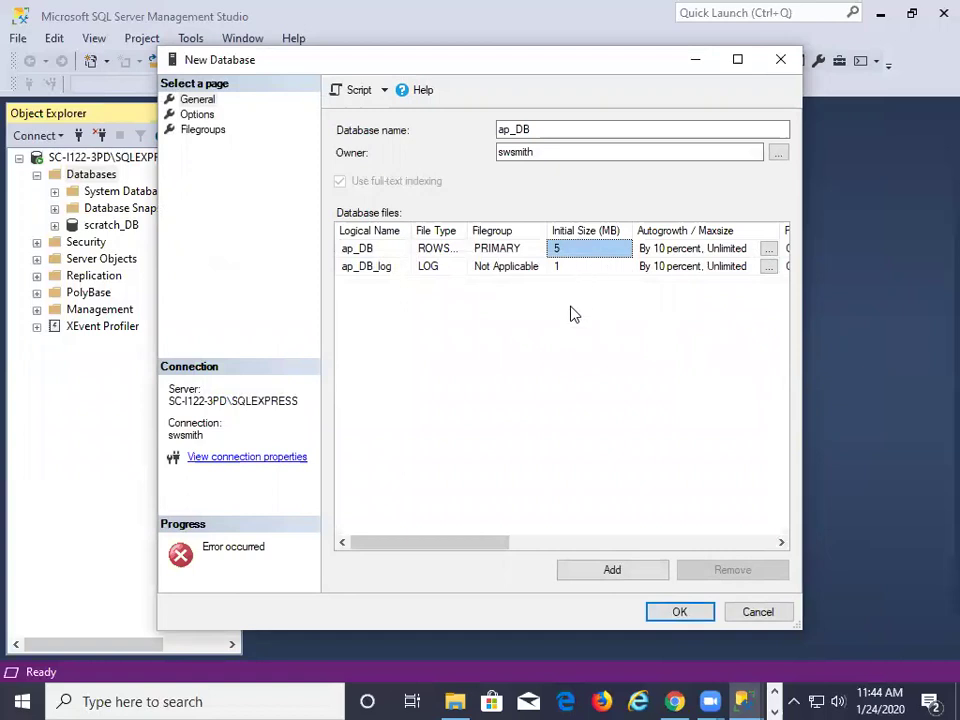
Select and deselect the ap_DB name and owner fields in the New Database dialog
{"action": "left_click", "coordinate": [551, 128]}
{"action": "double_click", "coordinate": [553, 126]}
{"action": "left_click", "coordinate": [559, 129]}
{"action": "left_click", "coordinate": [566, 150]}
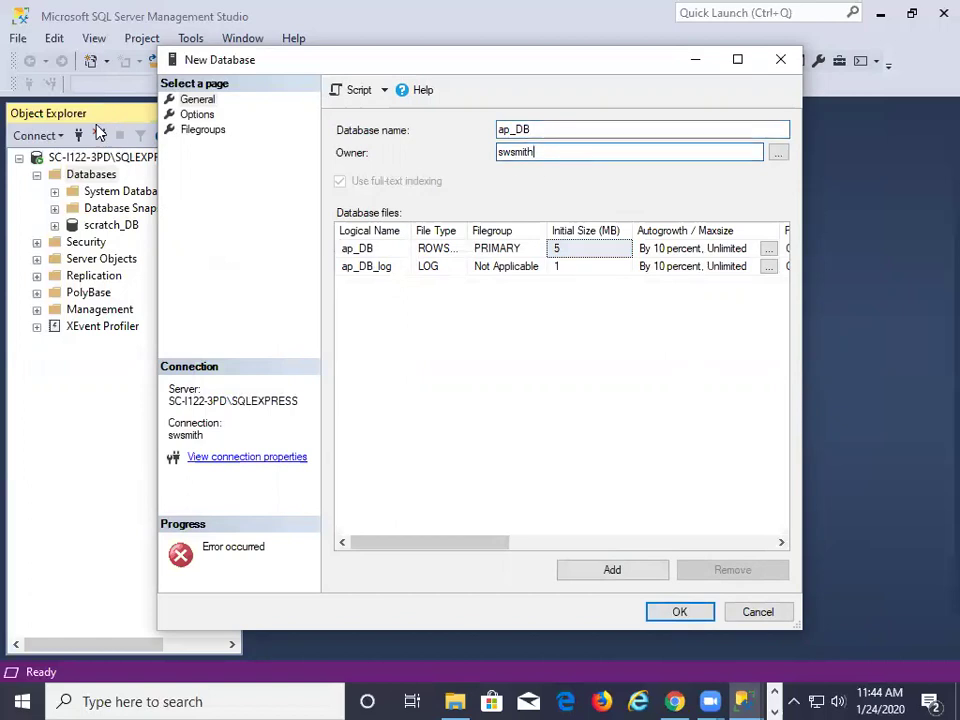
Open a second SQLEXPRESS connection using Windows Authentication
{"action": "left_click", "coordinate": [79, 134]}
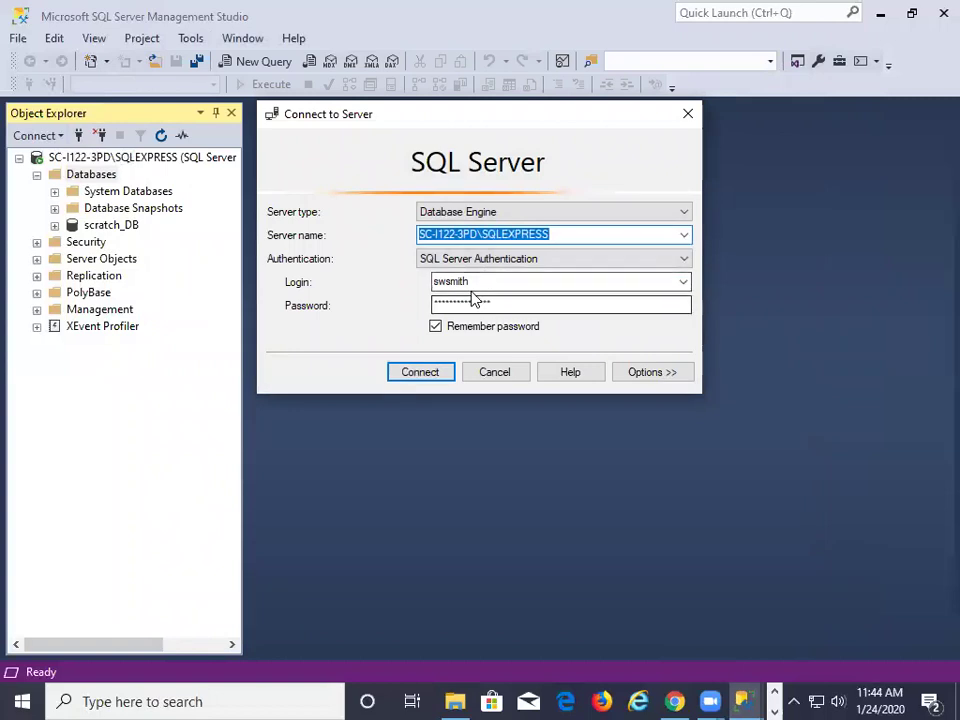
{"action": "left_click", "coordinate": [480, 281]}
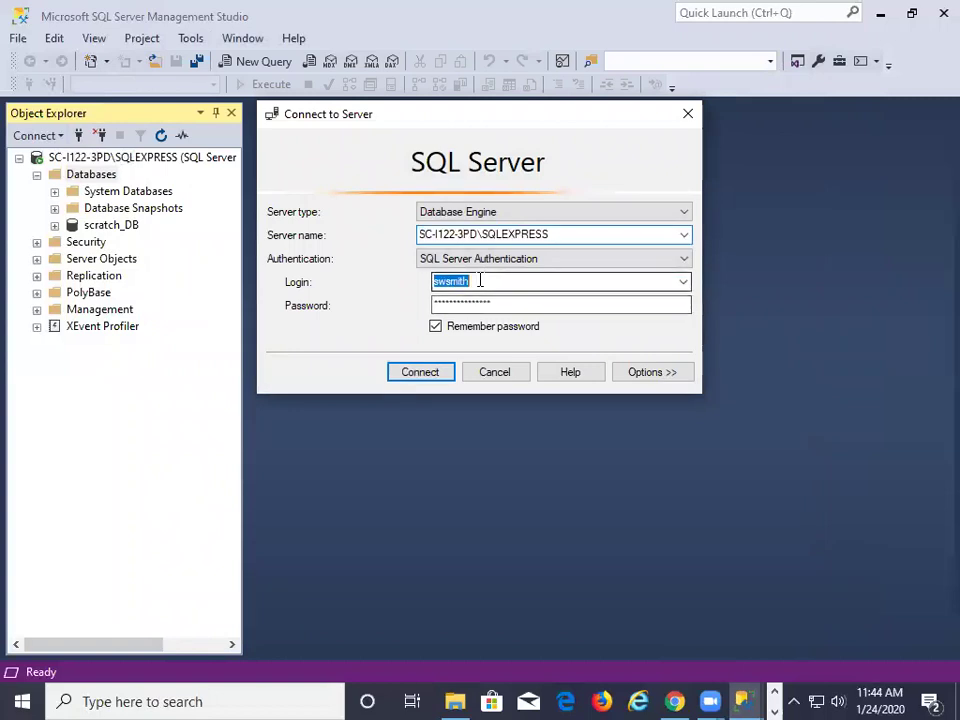
{"action": "left_click", "coordinate": [686, 263]}
{"action": "left_click", "coordinate": [567, 276]}
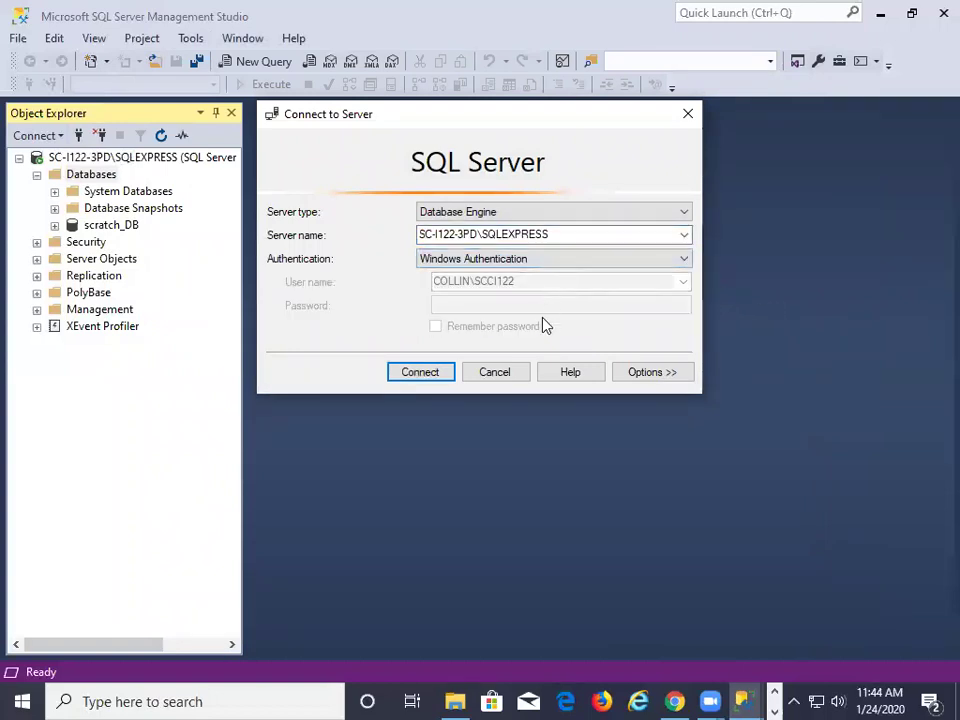
{"action": "left_click", "coordinate": [435, 373]}
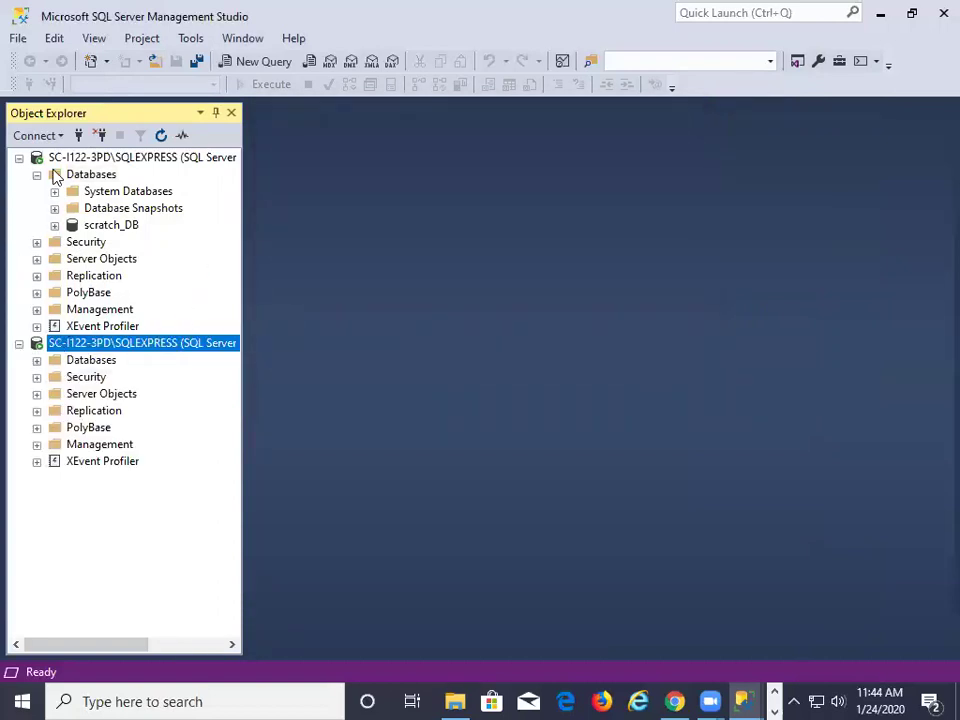
Create database ap_DB with the SQL login as owner, then disconnect the duplicate server connection
{"action": "left_click", "coordinate": [18, 158]}
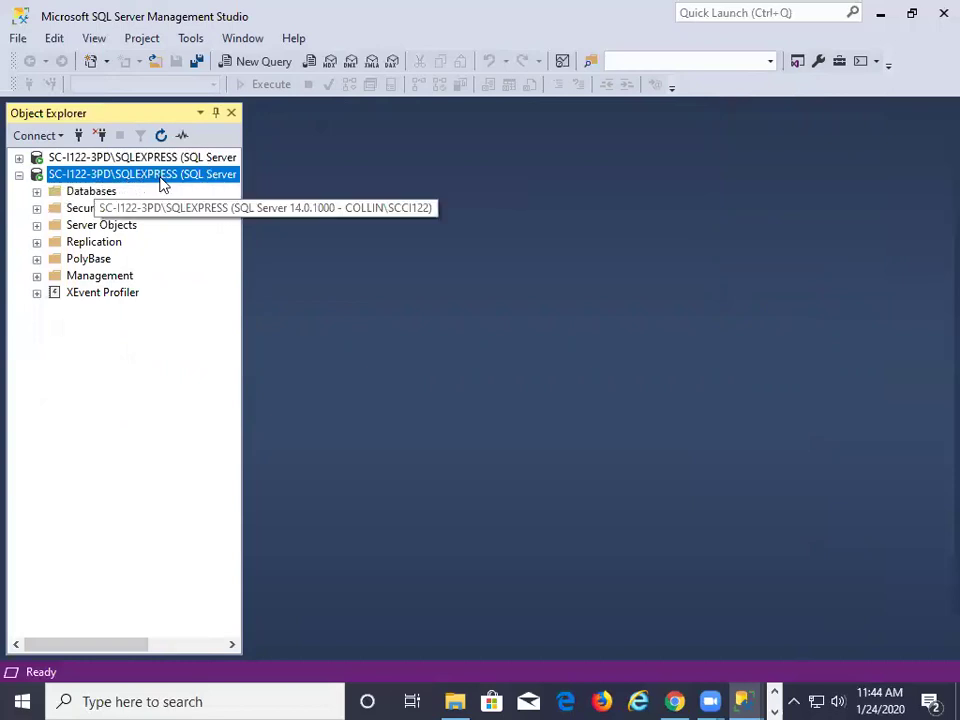
{"action": "right_click", "coordinate": [110, 193]}
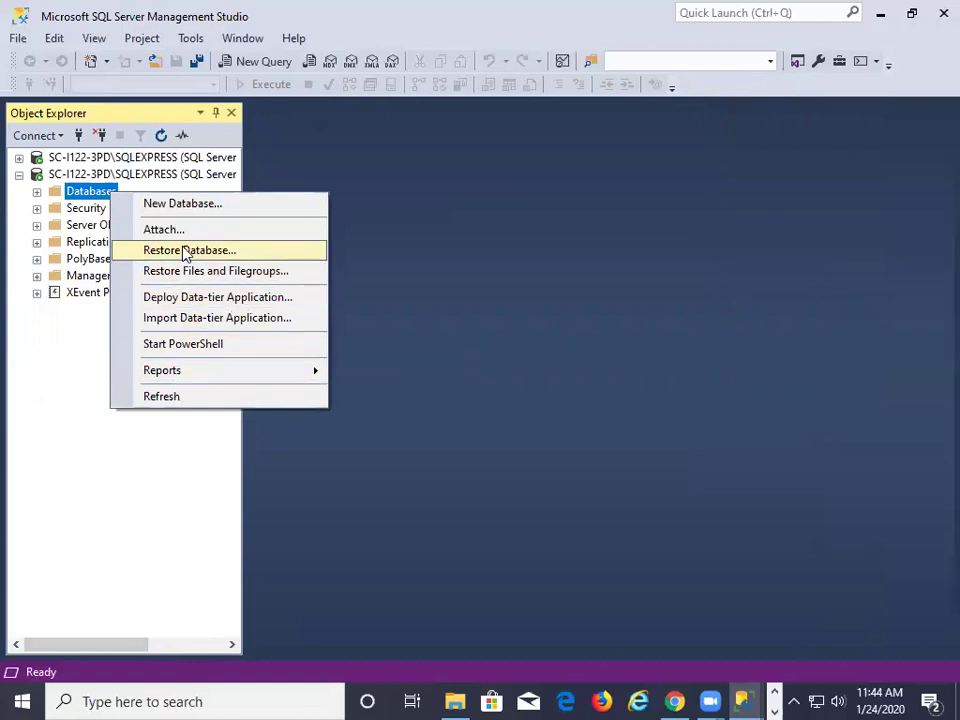
{"action": "left_click", "coordinate": [190, 205]}
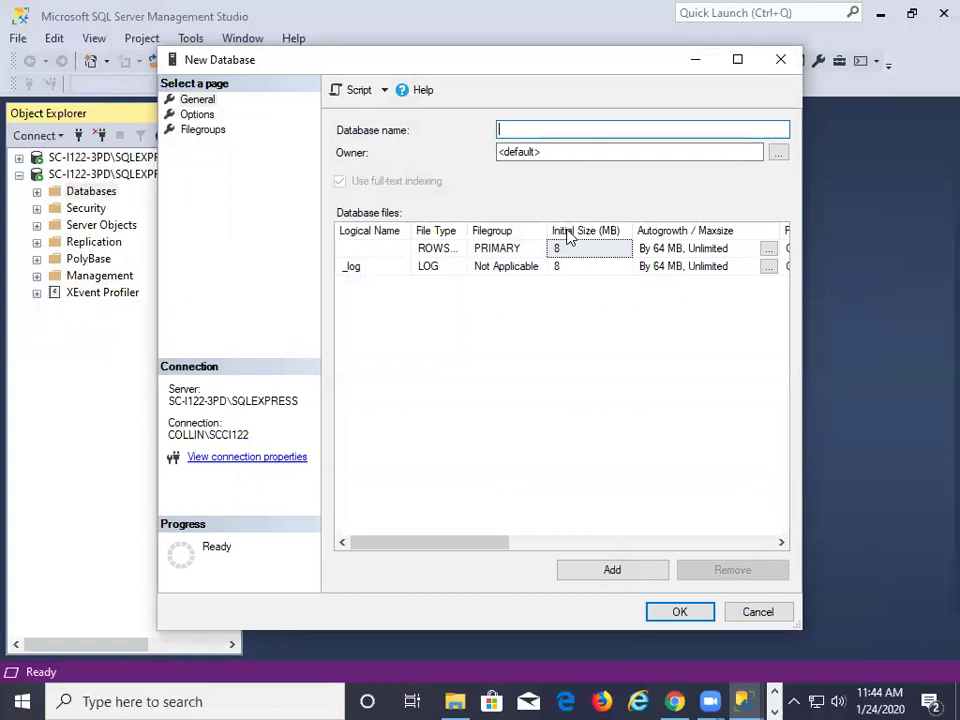
{"action": "type", "text": "ap_DB"}
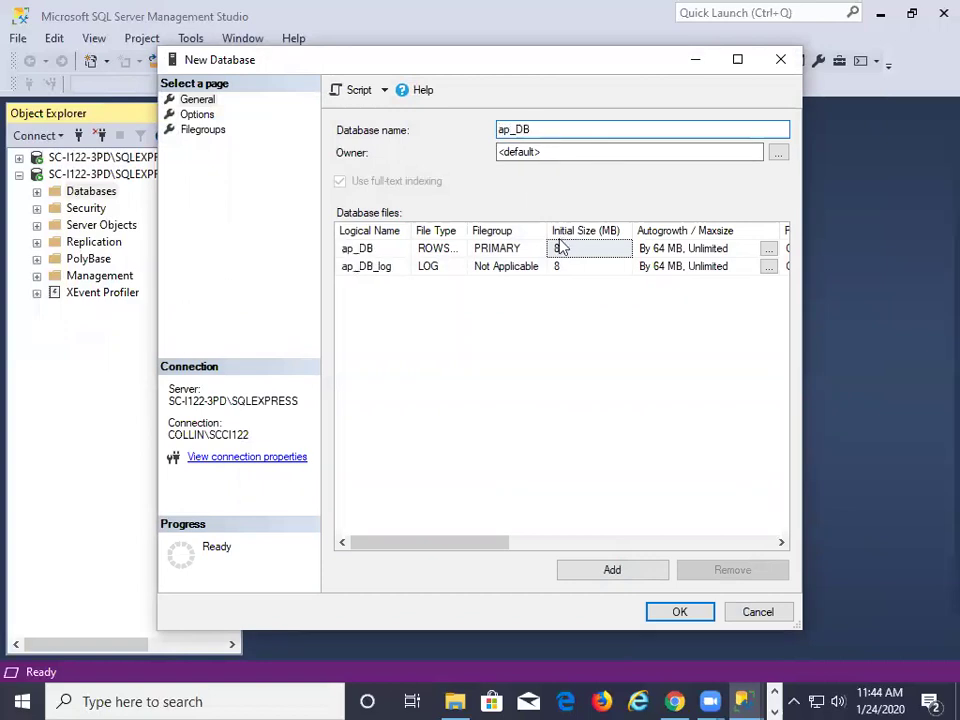
{"action": "double_click", "coordinate": [540, 152]}
{"action": "type", "text": "swsmith"}
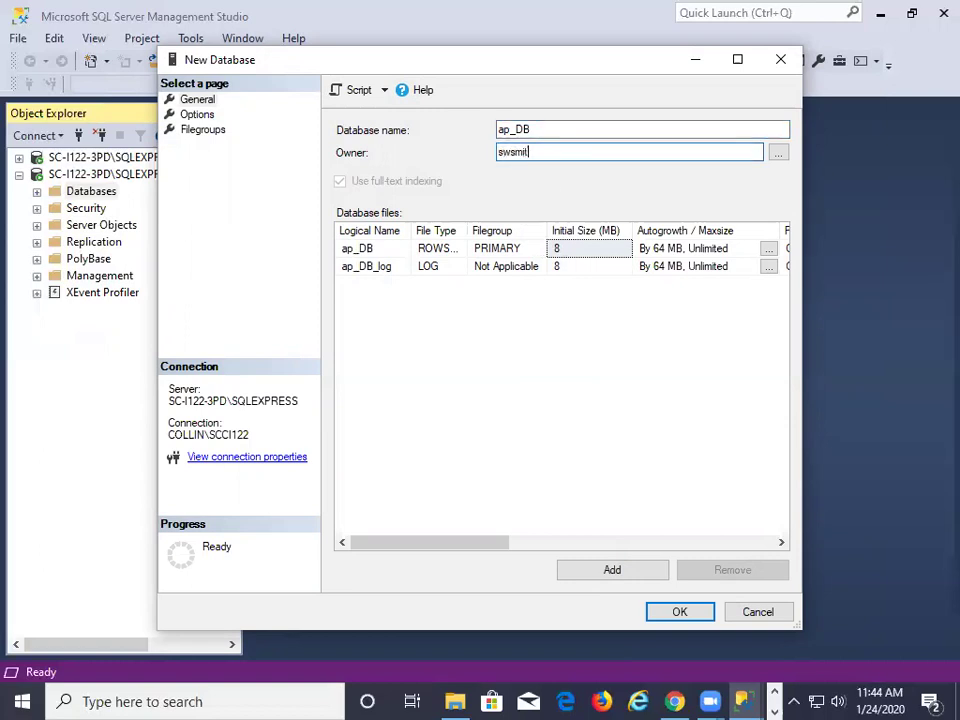
{"action": "left_click", "coordinate": [700, 618]}
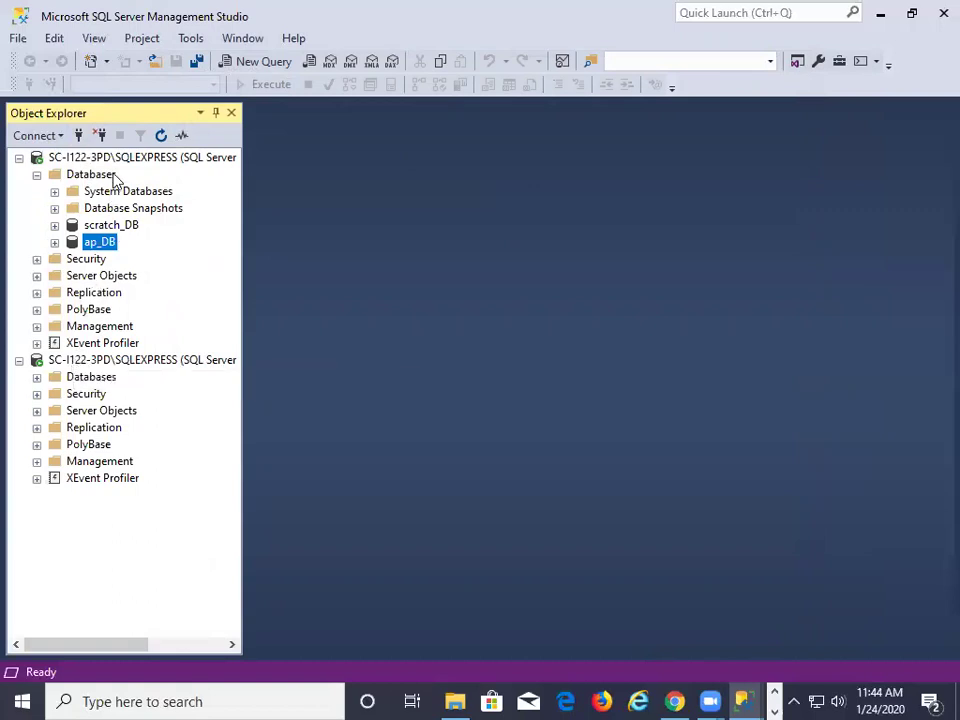
{"action": "left_click", "coordinate": [100, 135]}
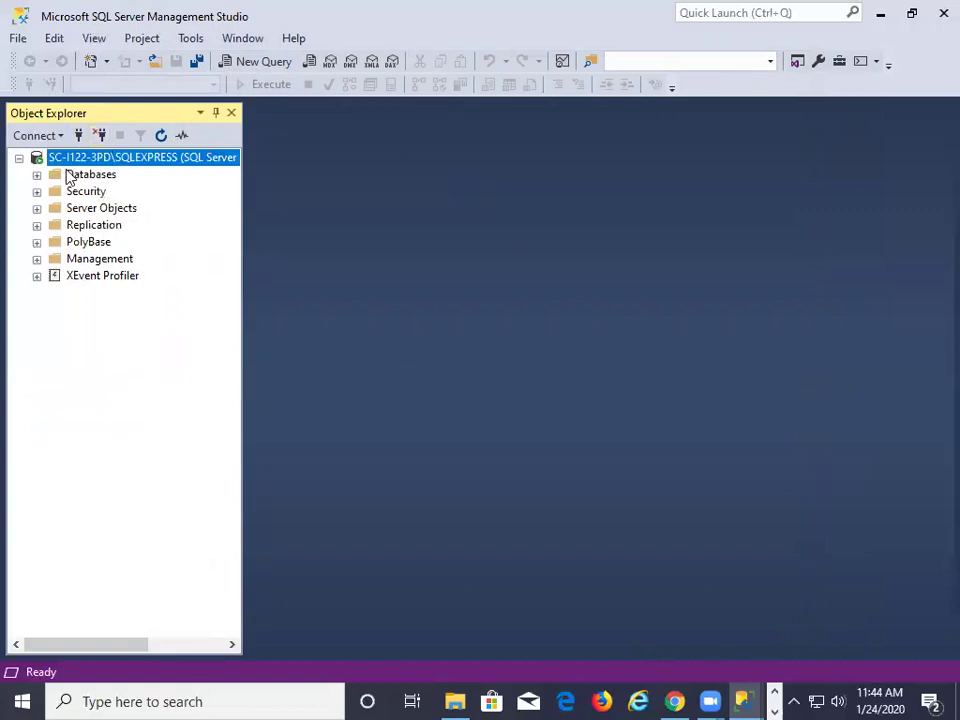
Expand Databases in Object Explorer to check for ap_DB, then dismiss the removable drive notification
{"action": "left_click", "coordinate": [37, 175]}
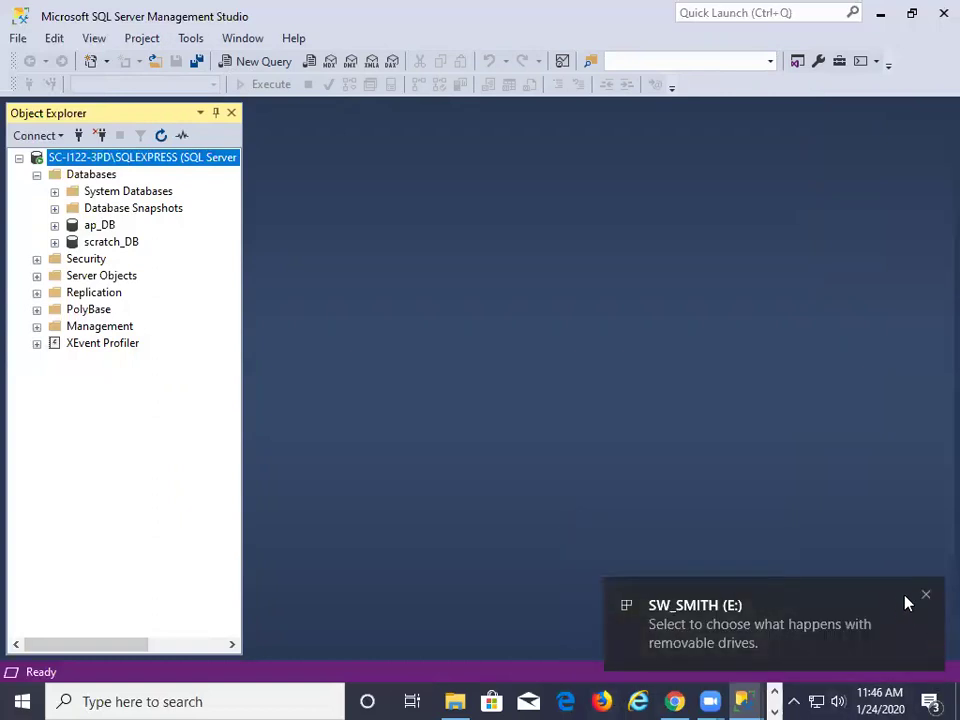
{"action": "left_click", "coordinate": [926, 595]}
In File Explorer, go through This PC to the removable E: drive
{"action": "left_click", "coordinate": [453, 700]}
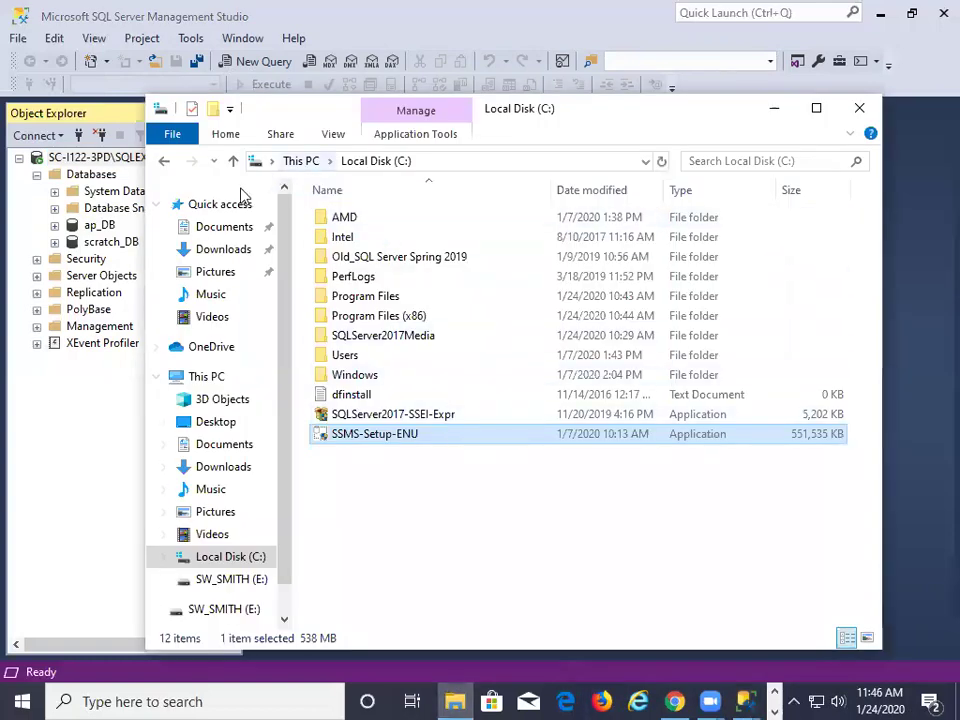
{"action": "left_click", "coordinate": [304, 162]}
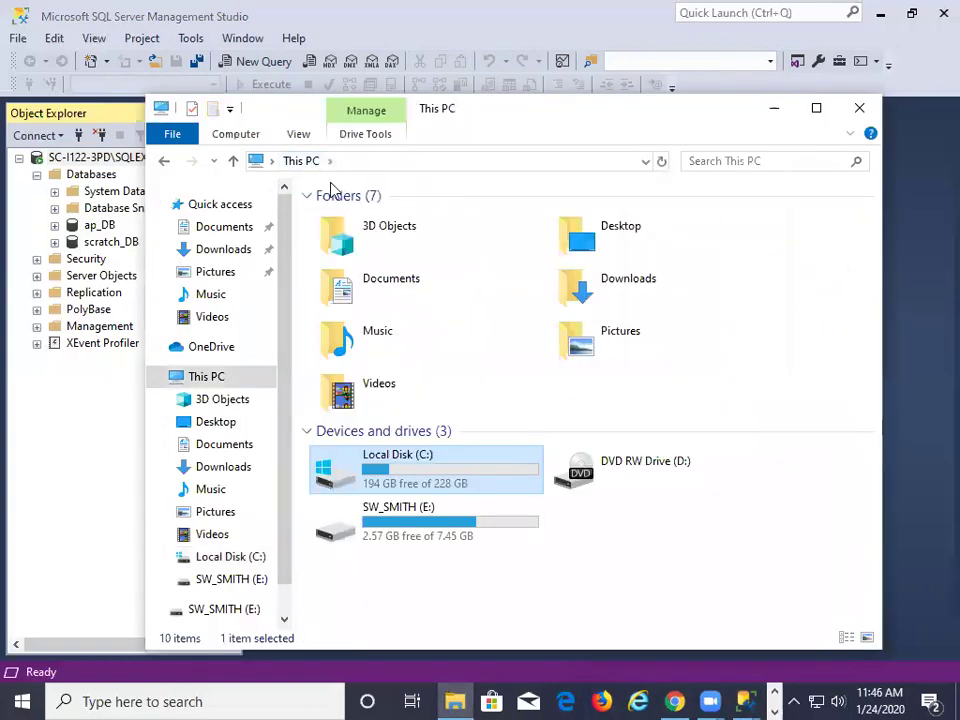
{"action": "left_click", "coordinate": [338, 537]}
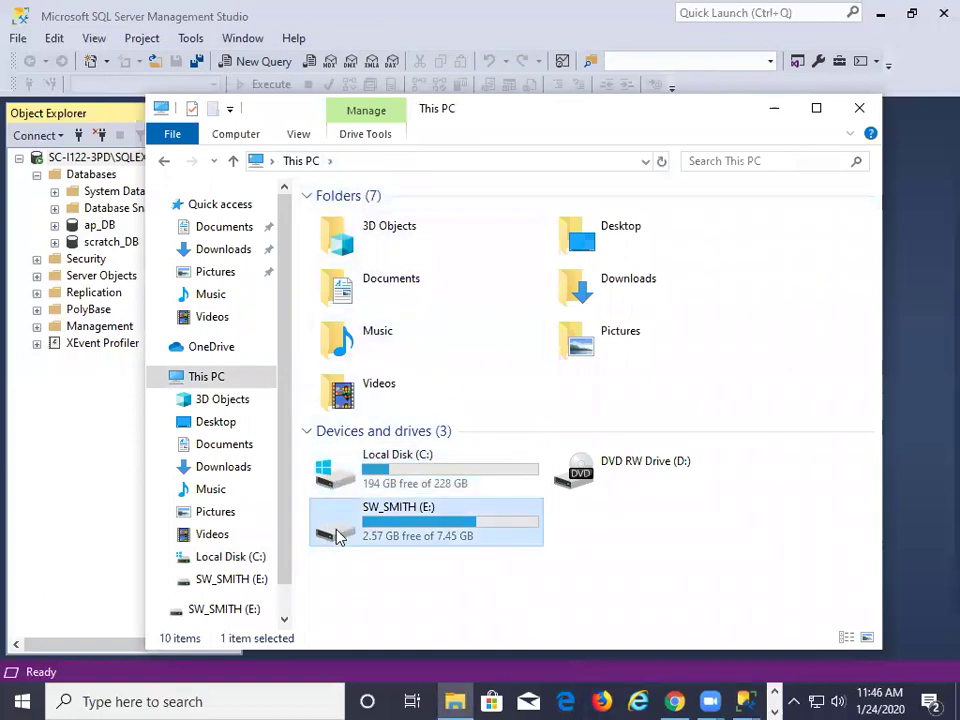
{"action": "double_click", "coordinate": [338, 537]}
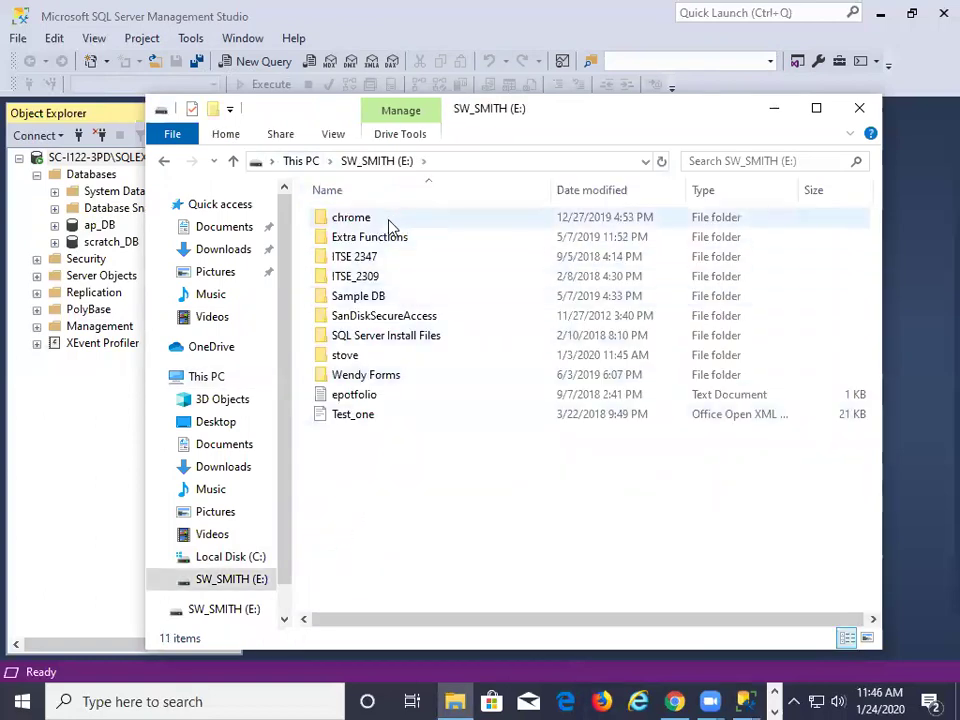
Browse ITSE_2309/Fall_2018 and the SQL Server 2016 and 2012-x86 install folders, returning to E:
{"action": "double_click", "coordinate": [368, 276]}
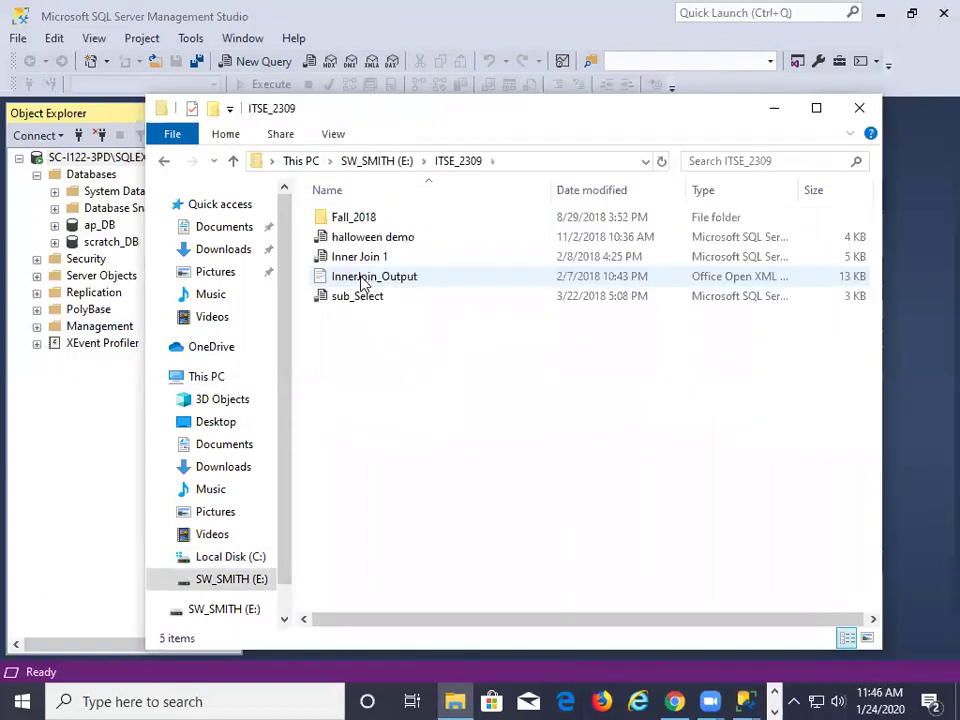
{"action": "double_click", "coordinate": [366, 219]}
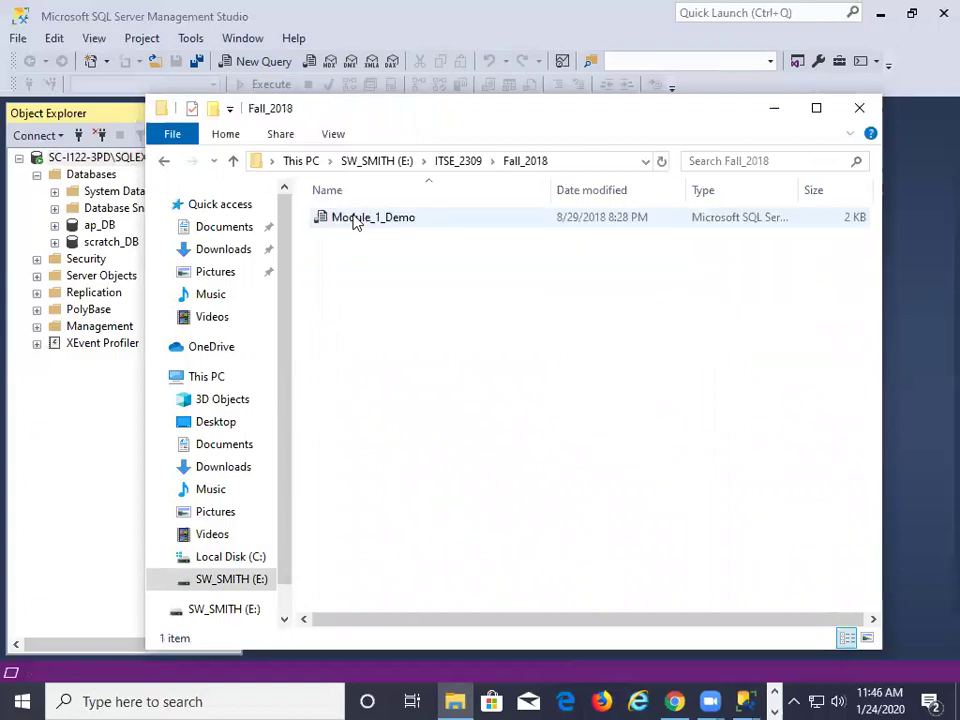
{"action": "left_click", "coordinate": [236, 164]}
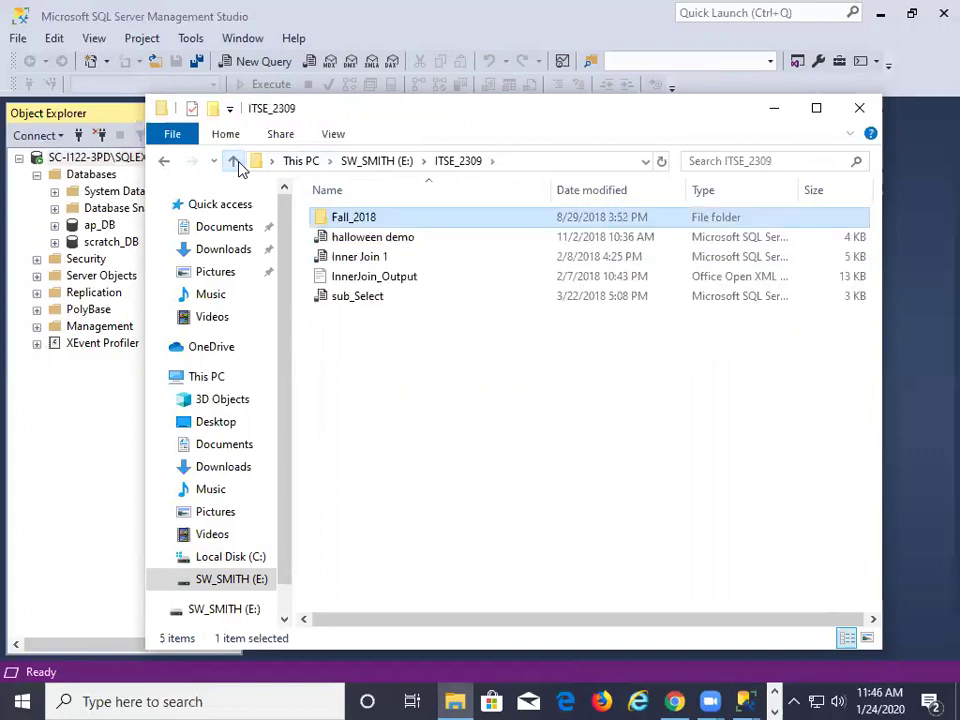
{"action": "left_click", "coordinate": [236, 164]}
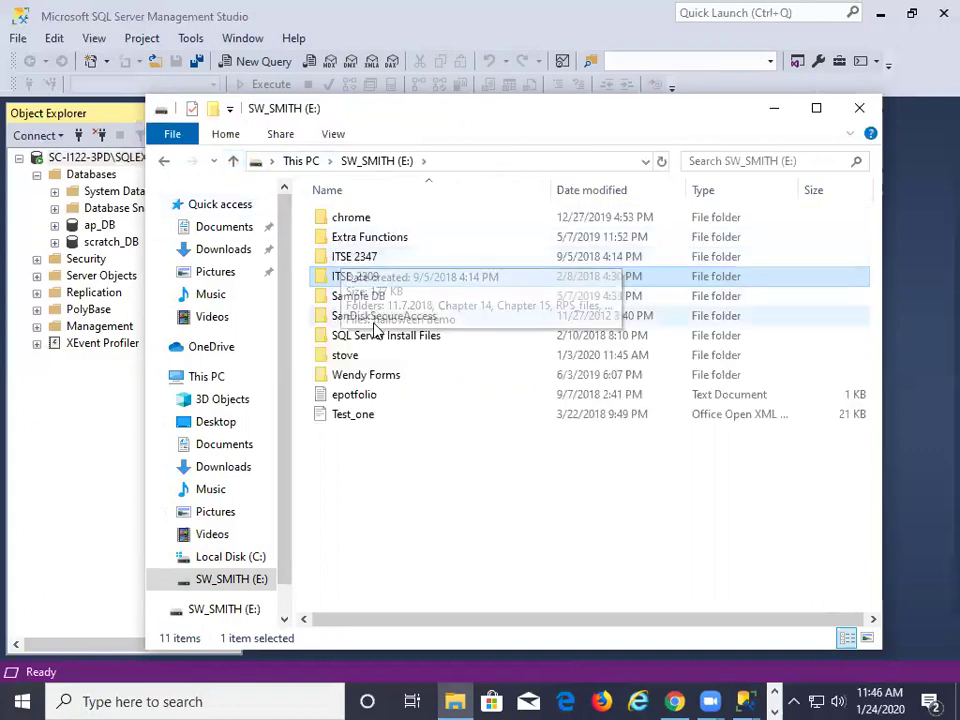
{"action": "double_click", "coordinate": [373, 337]}
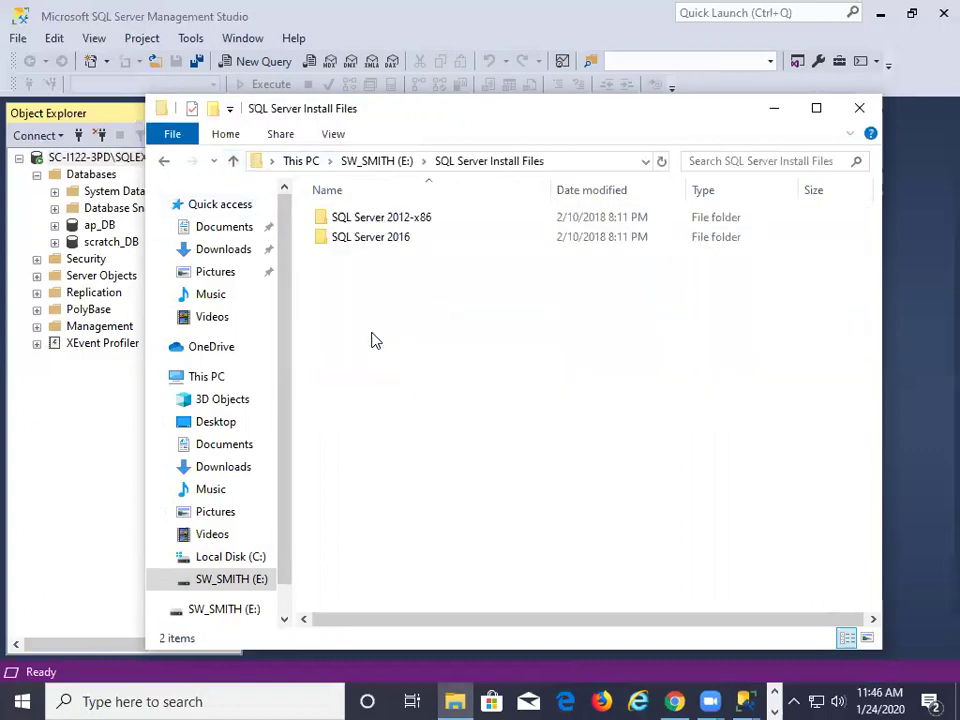
{"action": "double_click", "coordinate": [326, 243]}
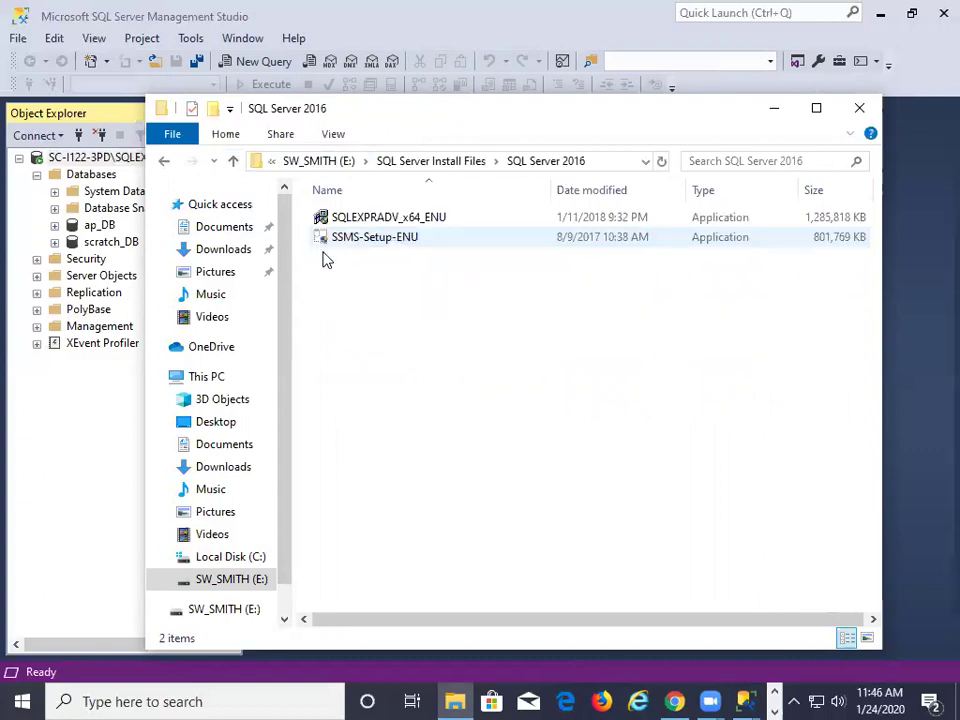
{"action": "left_click", "coordinate": [232, 161]}
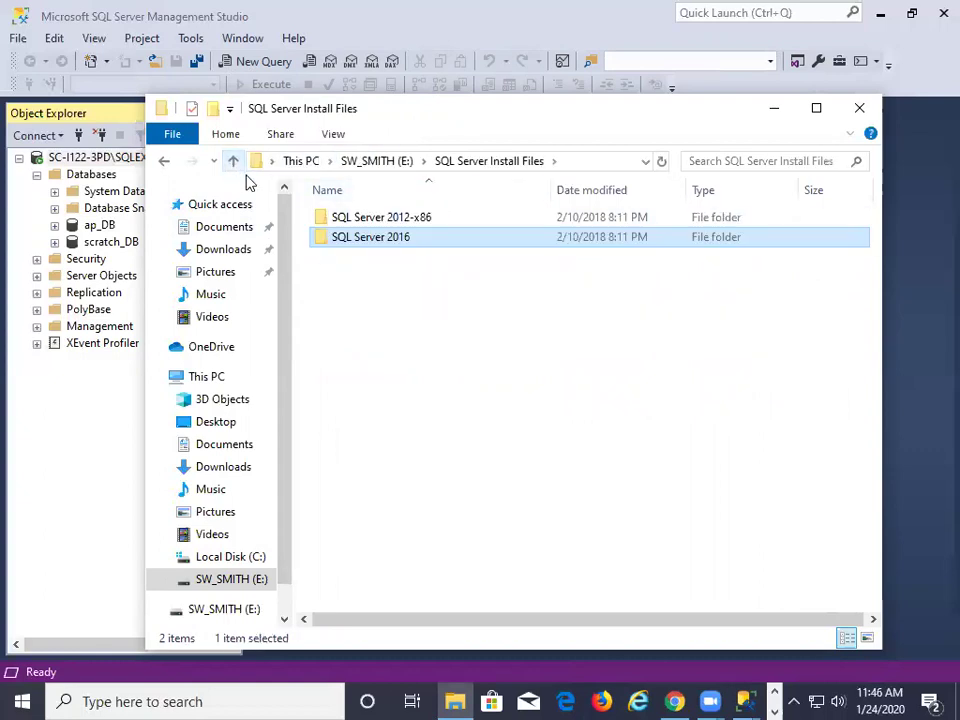
{"action": "double_click", "coordinate": [326, 222]}
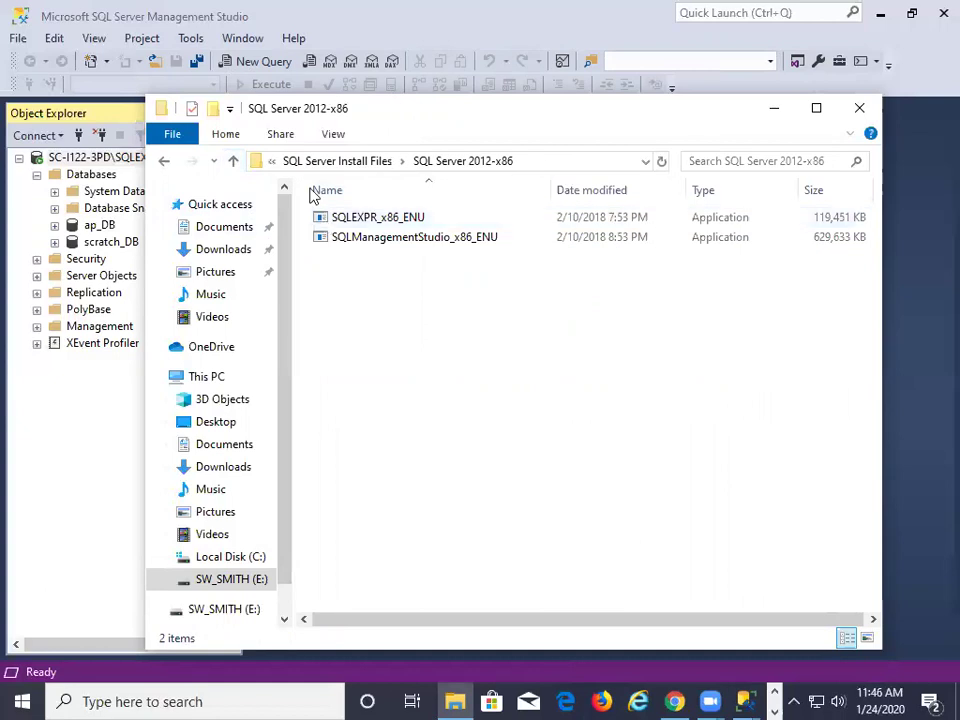
{"action": "left_click", "coordinate": [233, 162]}
{"action": "left_click", "coordinate": [233, 162]}
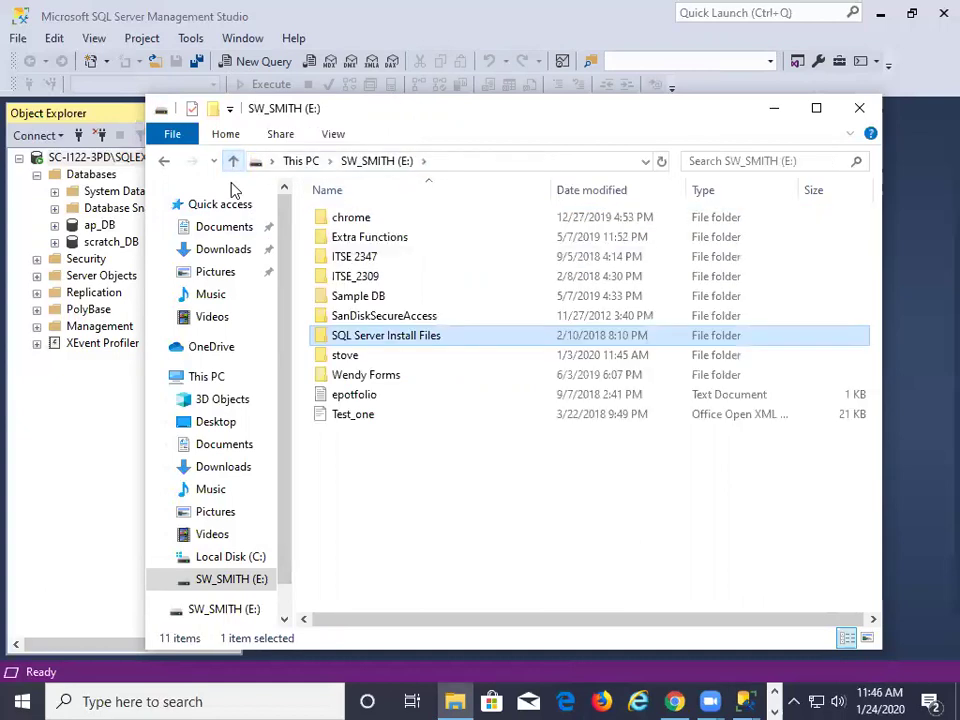
Browse Sample DB/SQL-Server-Sample-Database and ITSE 2347/transfer, then return to E:'s top level
{"action": "double_click", "coordinate": [358, 298]}
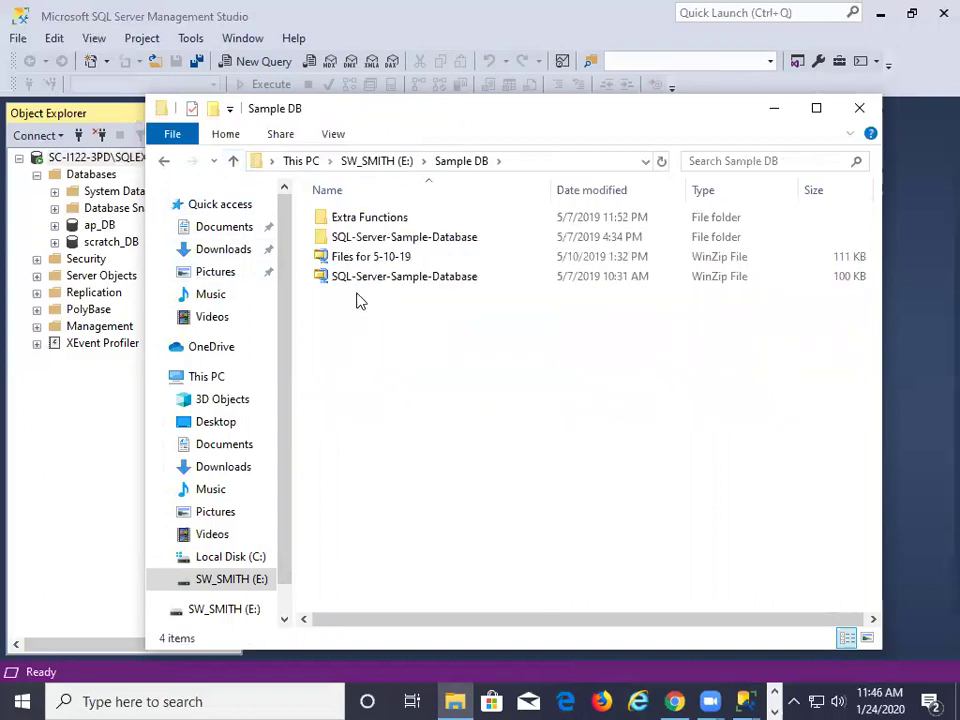
{"action": "double_click", "coordinate": [352, 241]}
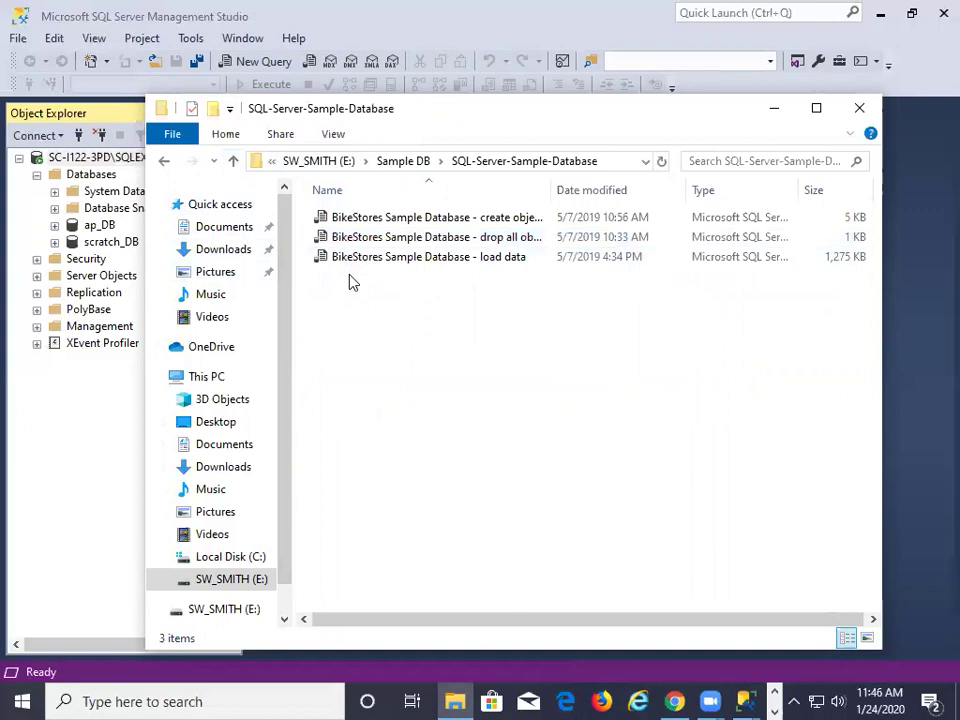
{"action": "left_click", "coordinate": [234, 162]}
{"action": "left_click", "coordinate": [234, 162]}
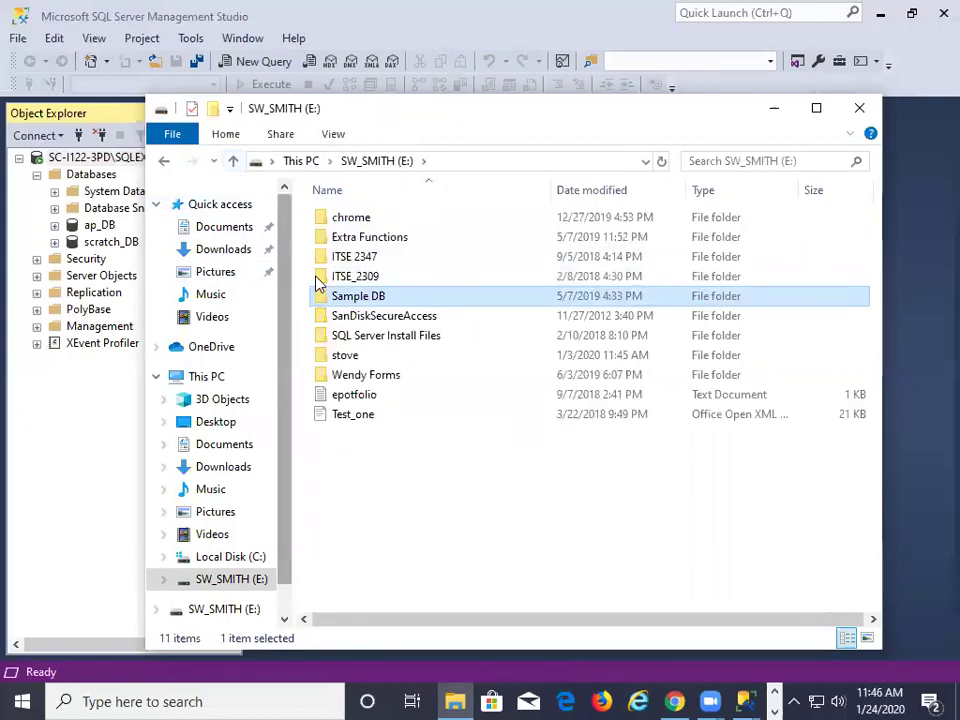
{"action": "double_click", "coordinate": [338, 258]}
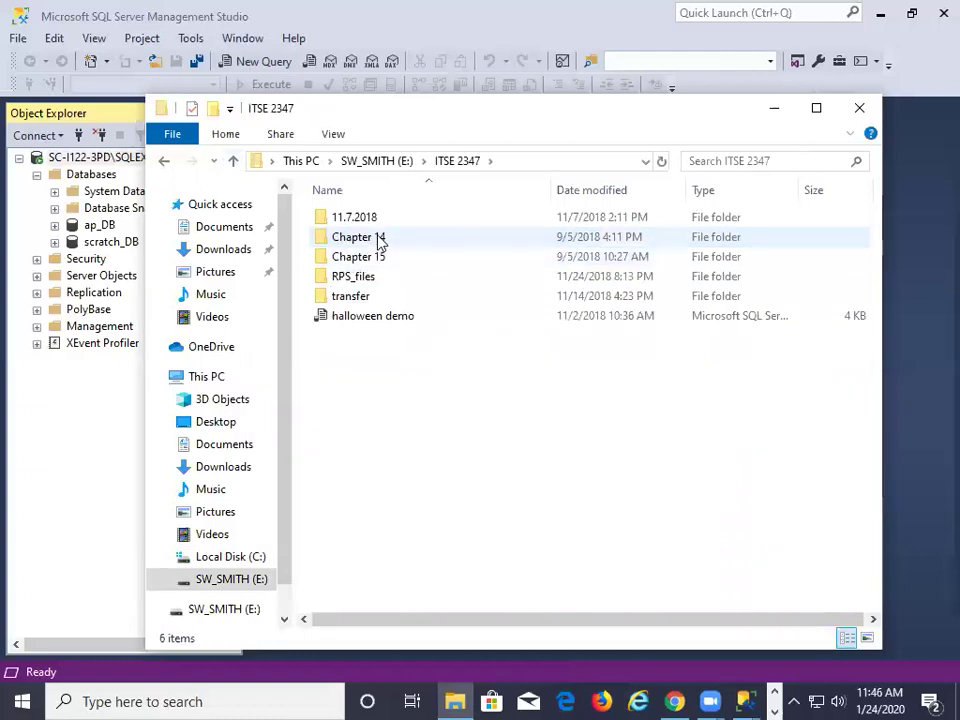
{"action": "double_click", "coordinate": [366, 298]}
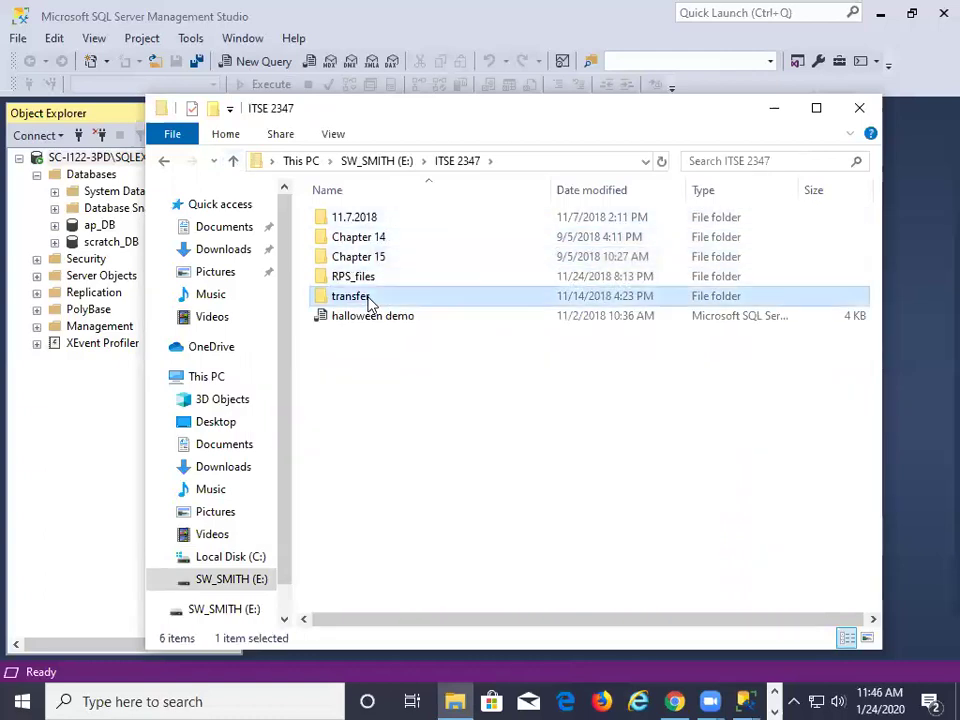
{"action": "left_click", "coordinate": [233, 162]}
{"action": "left_click", "coordinate": [233, 163]}
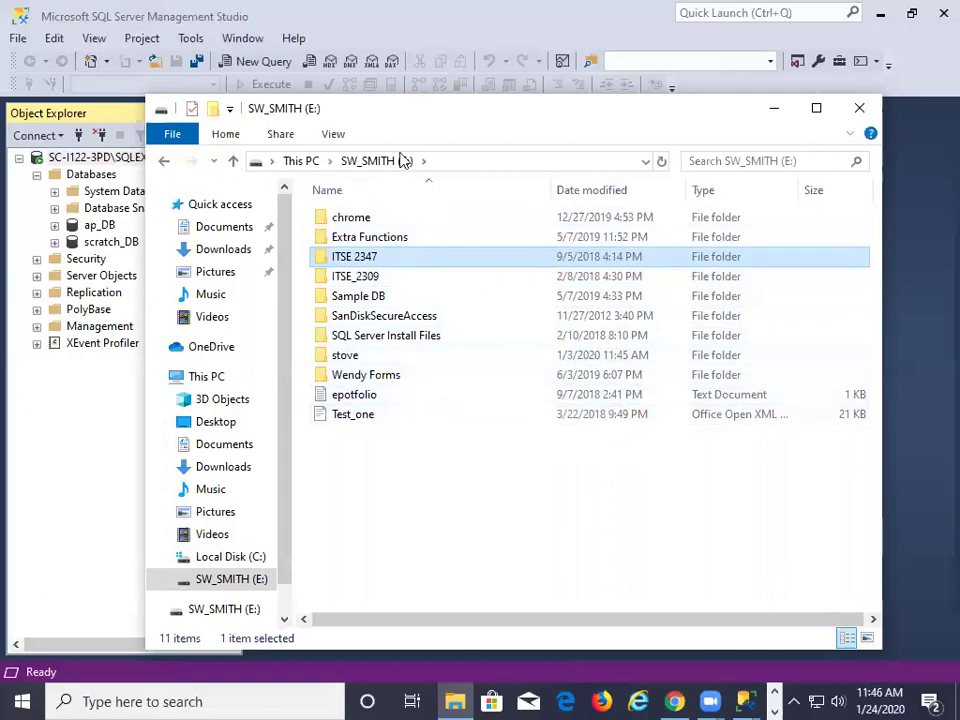
Minimize File Explorer and the unfinished New Database dialog in Management Studio
{"action": "left_click", "coordinate": [774, 108]}
{"action": "left_click", "coordinate": [201, 113]}
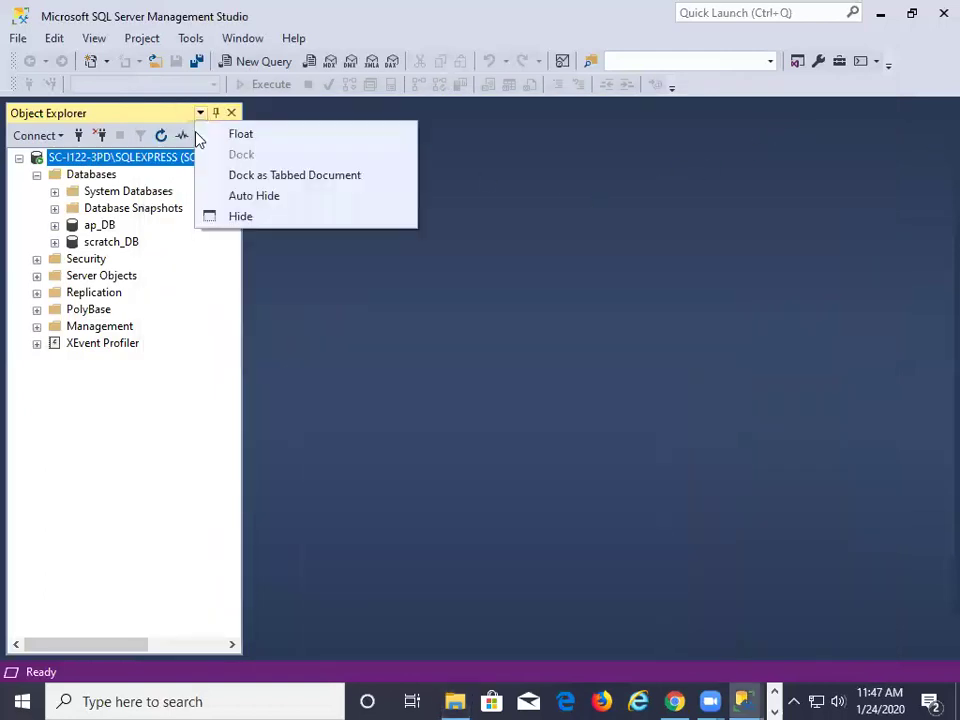
{"action": "left_click", "coordinate": [789, 206]}
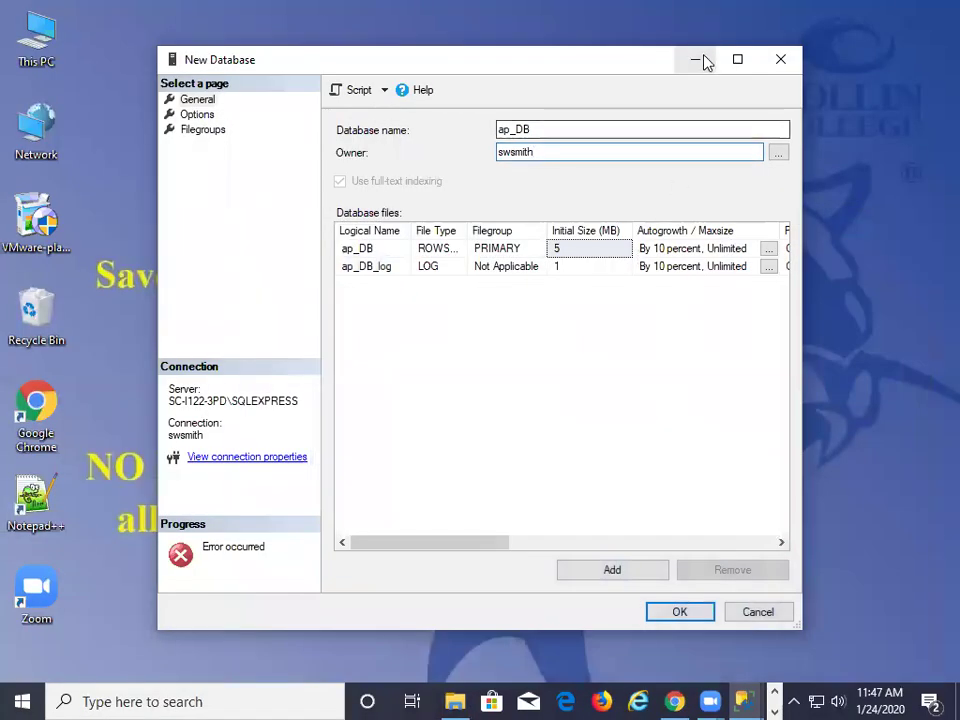
{"action": "left_click", "coordinate": [698, 60]}
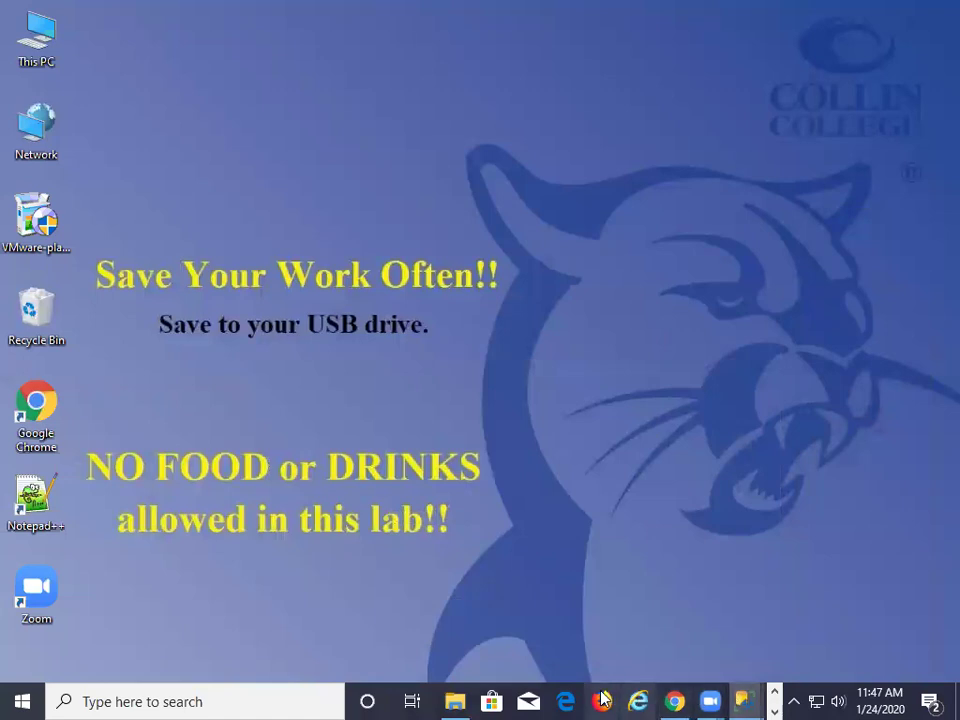
Open the Canvas page mod_02_page5 Create the Accounts Payable (AP) Database and scroll to the download line
{"action": "left_click", "coordinate": [673, 701]}
{"action": "scroll", "coordinate": [375, 320], "scroll_direction": "down", "scroll_amount": 4}
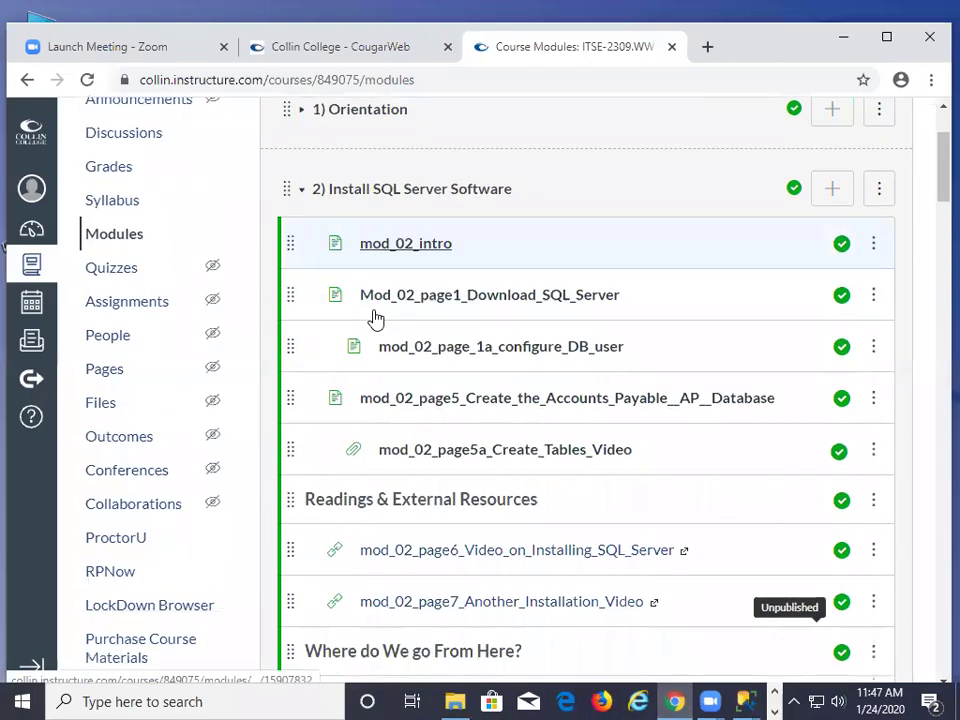
{"action": "scroll", "coordinate": [390, 290], "scroll_direction": "down", "scroll_amount": 2}
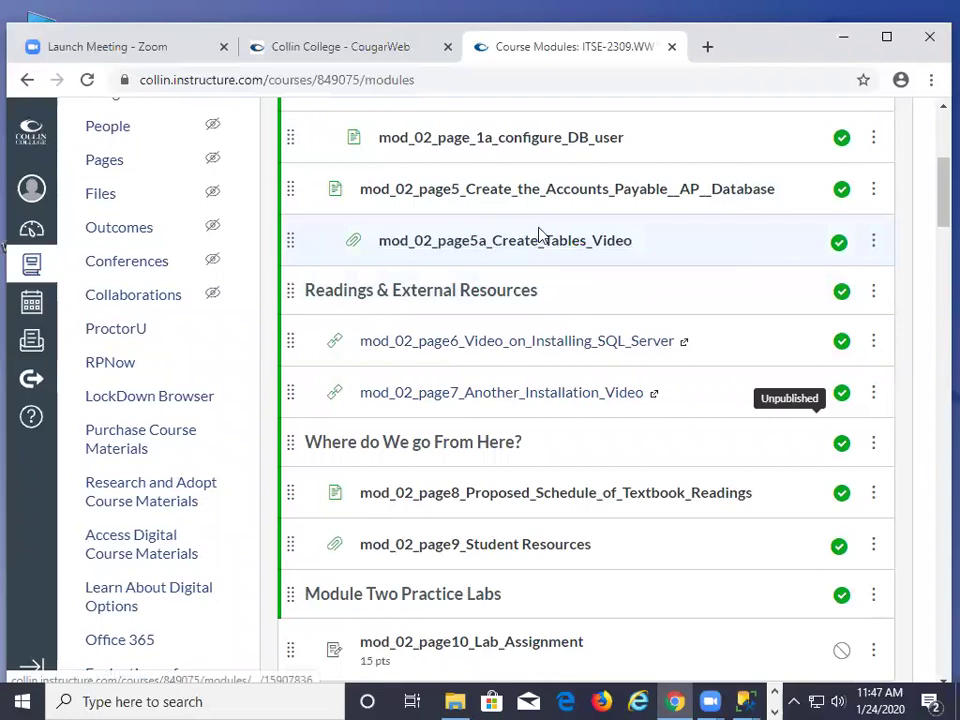
{"action": "scroll", "coordinate": [540, 236], "scroll_direction": "up", "scroll_amount": 2}
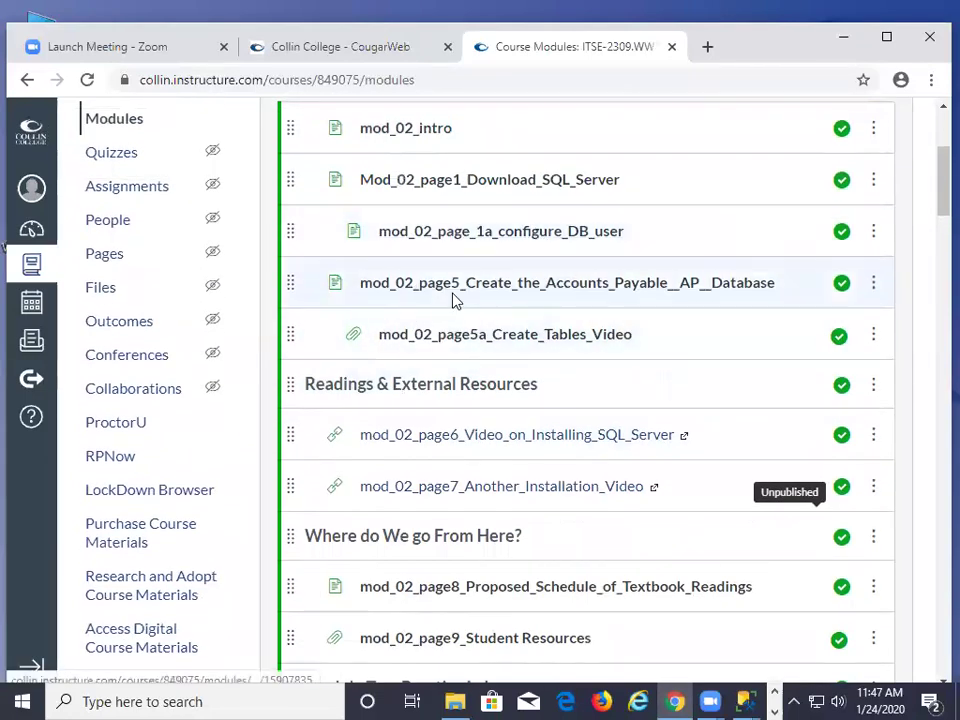
{"action": "left_click", "coordinate": [510, 290]}
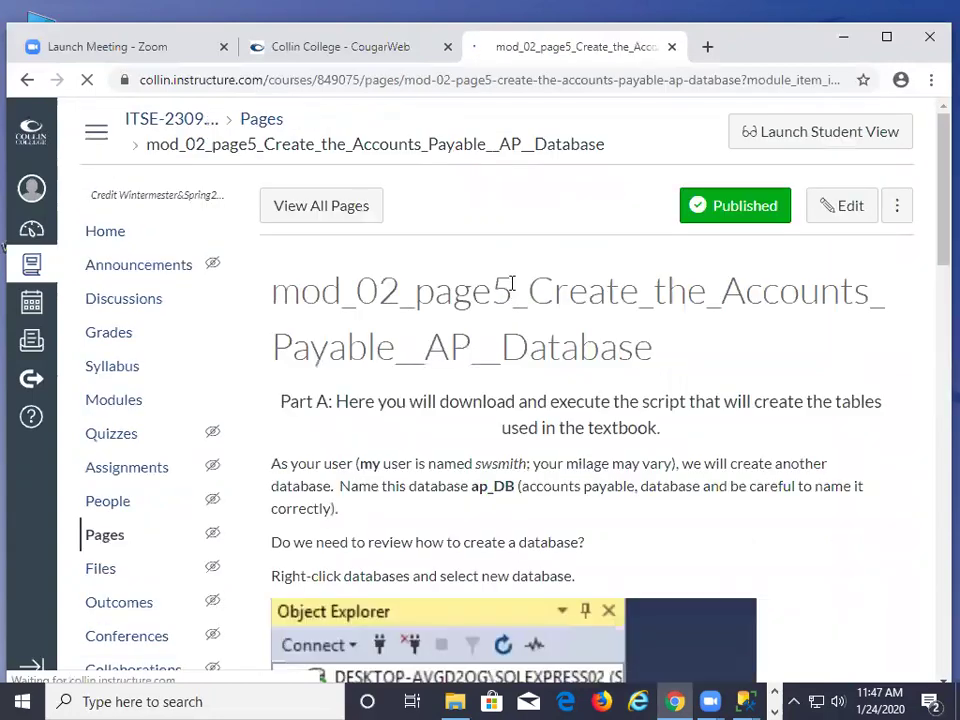
{"action": "scroll", "coordinate": [645, 270], "scroll_direction": "down", "scroll_amount": 2}
{"action": "scroll", "coordinate": [645, 289], "scroll_direction": "down", "scroll_amount": 3}
{"action": "scroll", "coordinate": [643, 289], "scroll_direction": "up", "scroll_amount": 4}
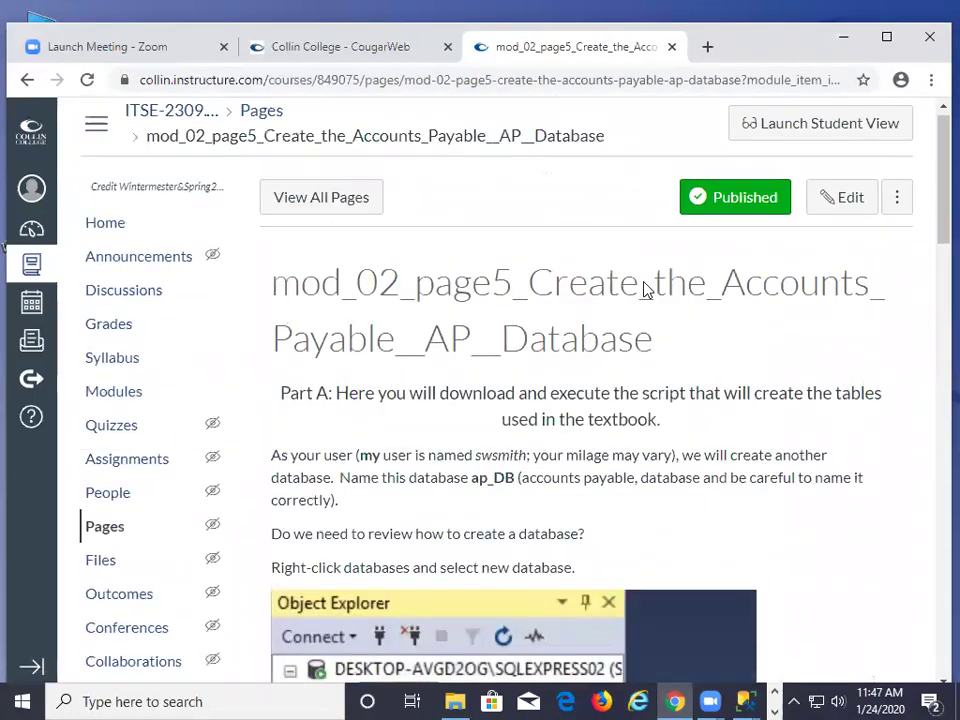
{"action": "scroll", "coordinate": [645, 290], "scroll_direction": "down", "scroll_amount": 1}
{"action": "scroll", "coordinate": [645, 290], "scroll_direction": "down", "scroll_amount": 14}
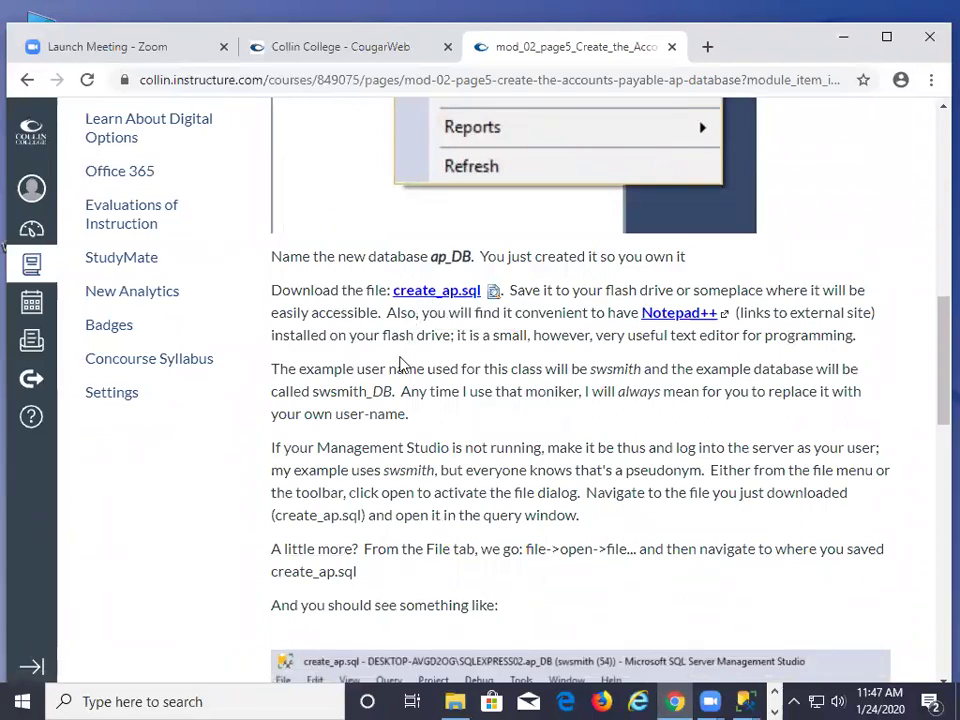
Try saving the create_ap.sql link with Save link as, then cancel the Save As dialog
{"action": "right_click", "coordinate": [426, 298]}
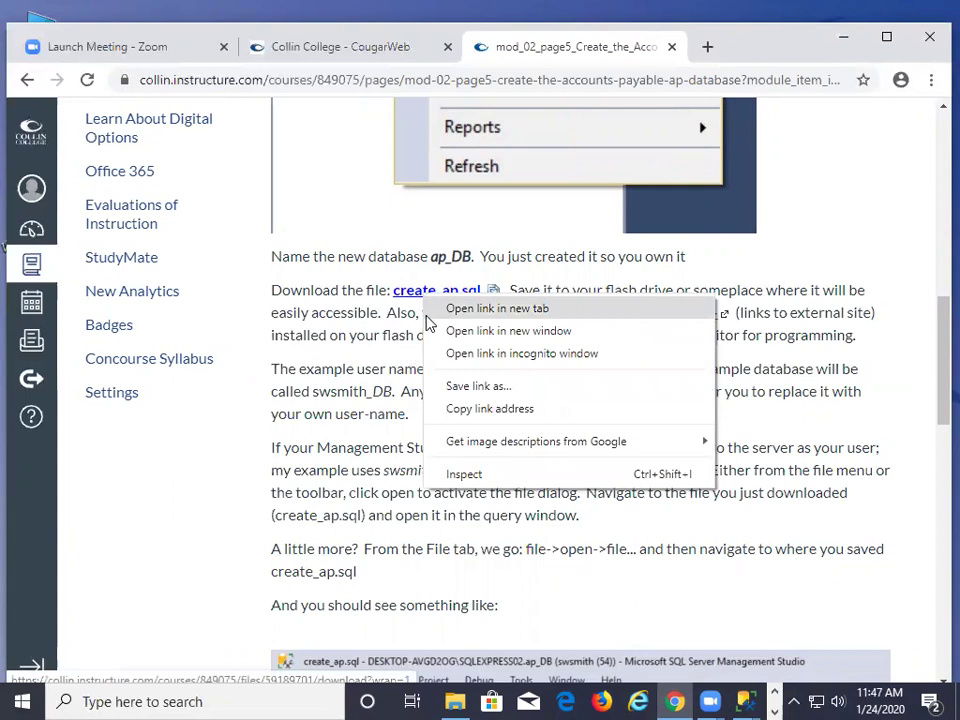
{"action": "left_click", "coordinate": [448, 386]}
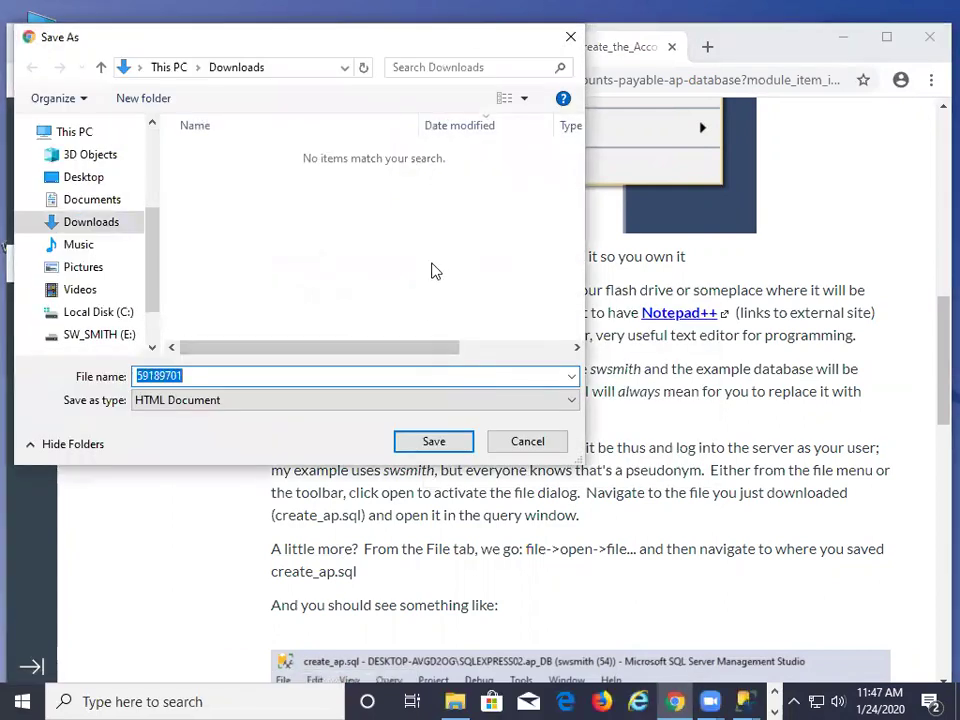
{"action": "left_click", "coordinate": [506, 447]}
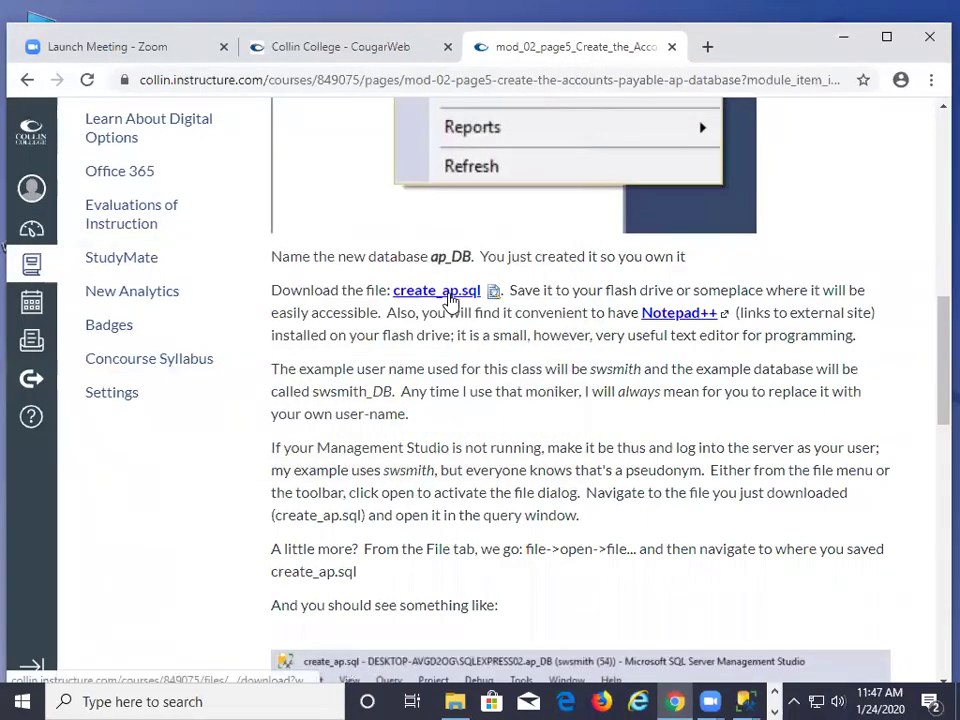
Open the create_ap.sql file page and download create_ap.sql
{"action": "left_click", "coordinate": [442, 299]}
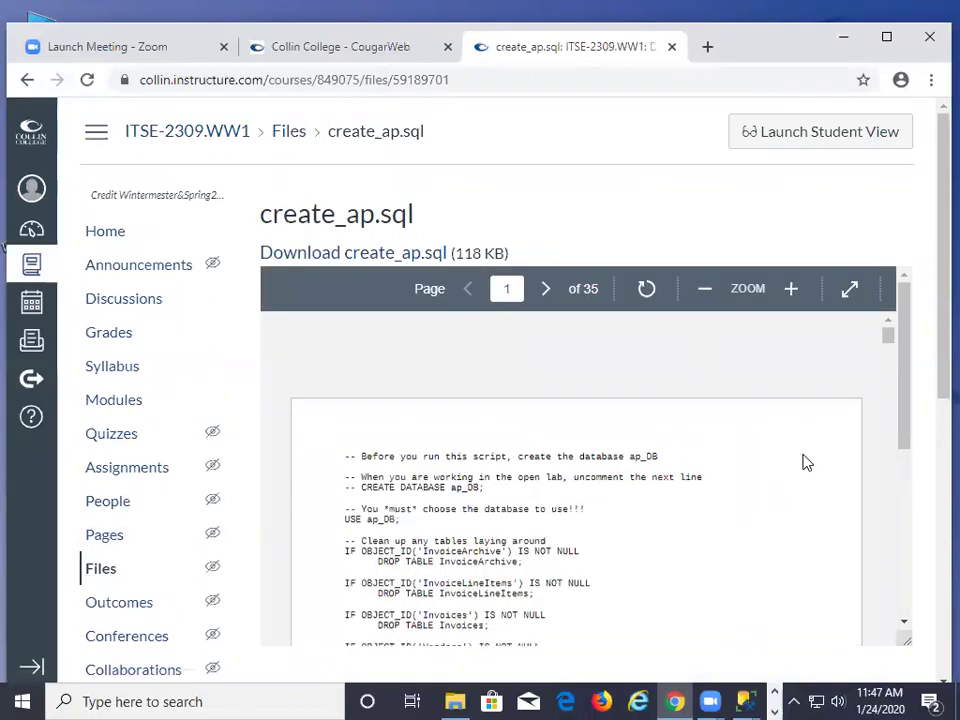
{"action": "scroll", "coordinate": [804, 464], "scroll_direction": "down", "scroll_amount": 3}
{"action": "scroll", "coordinate": [760, 462], "scroll_direction": "up", "scroll_amount": 5}
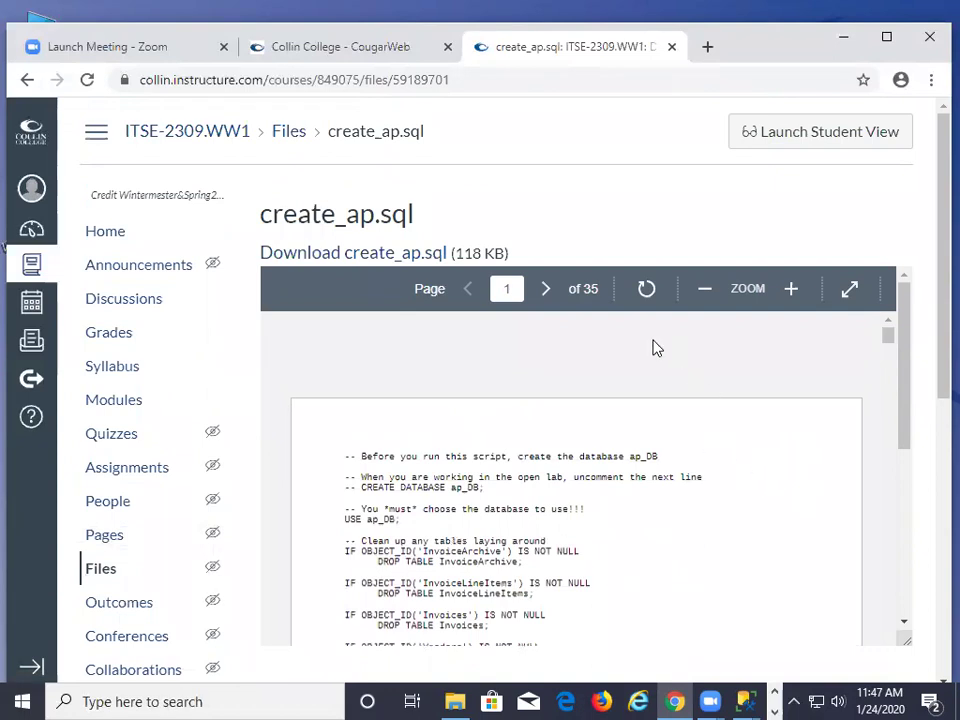
{"action": "right_click", "coordinate": [428, 258]}
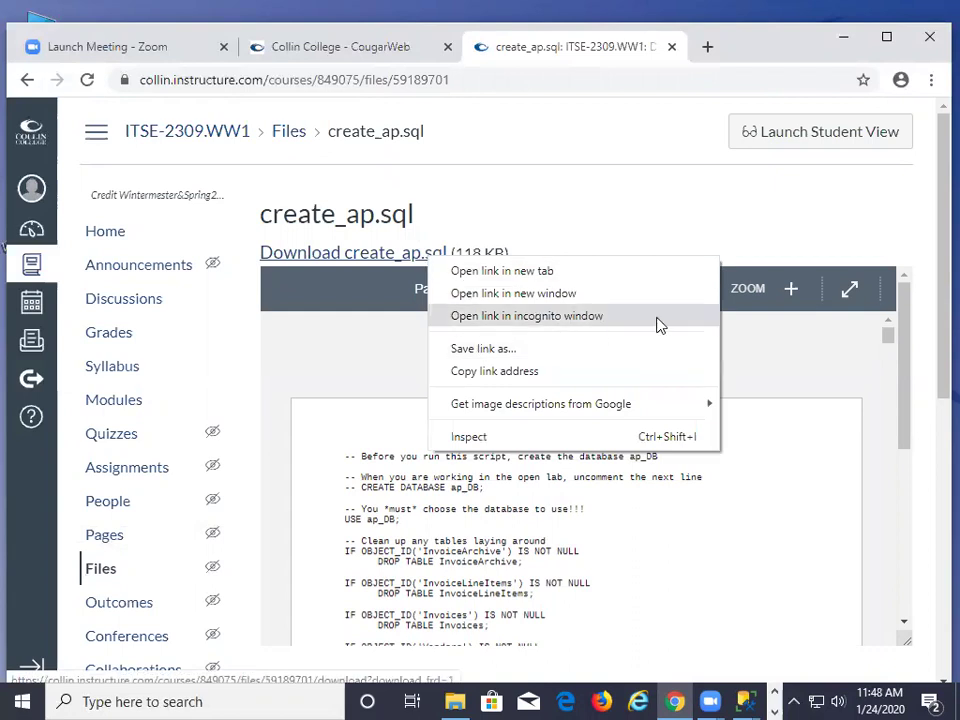
{"action": "left_click", "coordinate": [659, 233]}
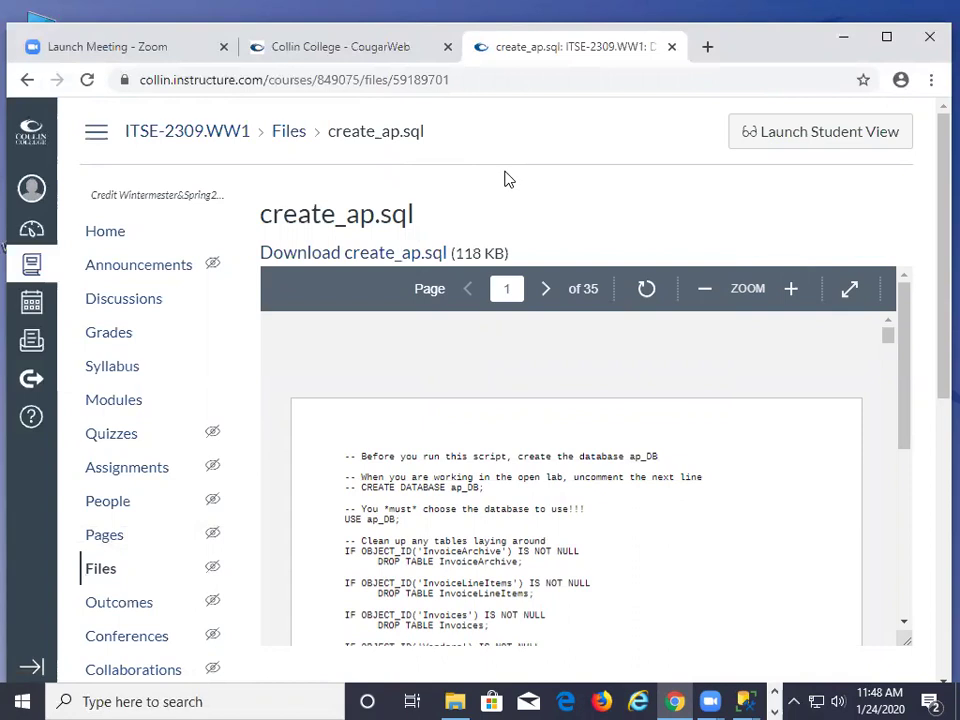
{"action": "left_click", "coordinate": [313, 255]}
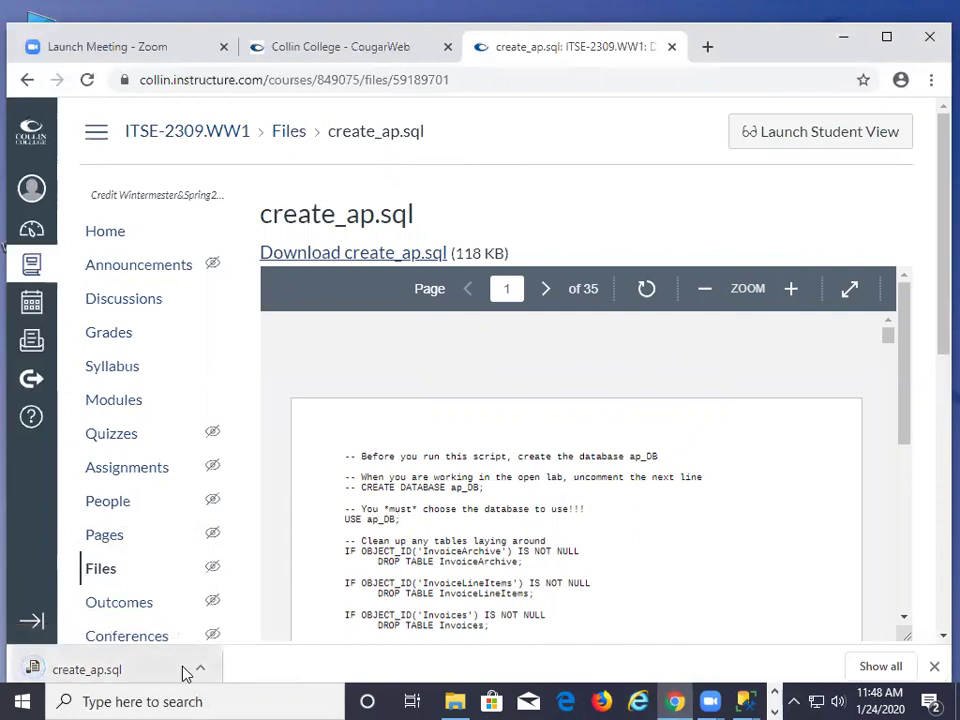
{"action": "left_click", "coordinate": [200, 670]}
Copy create_ap from the Downloads folder and paste it onto the Windows desktop
{"action": "left_click", "coordinate": [224, 612]}
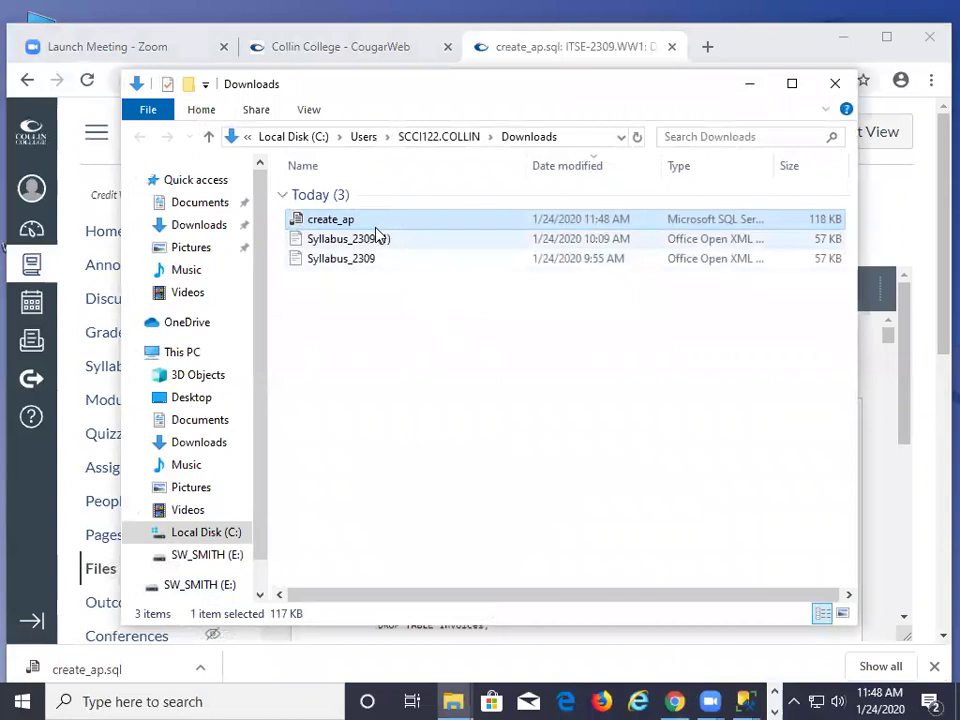
{"action": "right_click", "coordinate": [338, 220]}
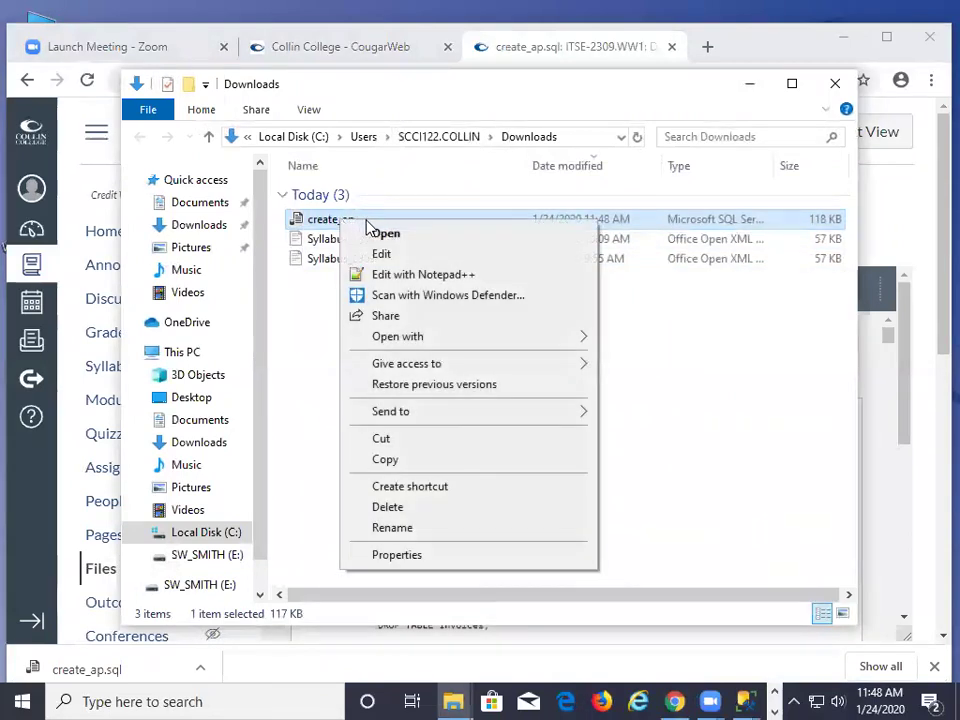
{"action": "left_click", "coordinate": [395, 460]}
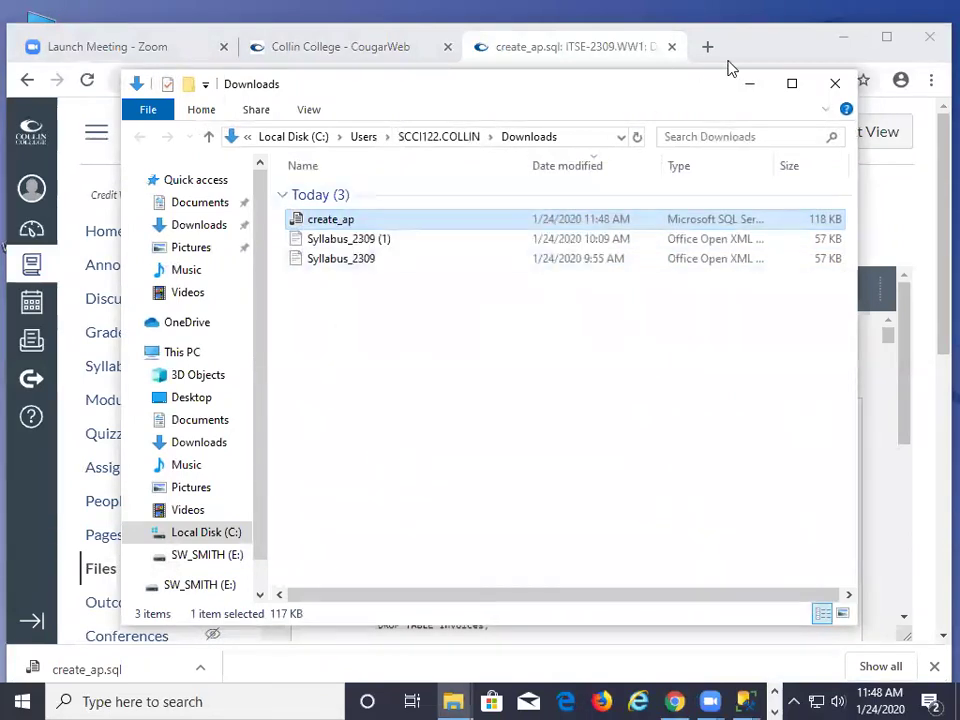
{"action": "left_click", "coordinate": [841, 38]}
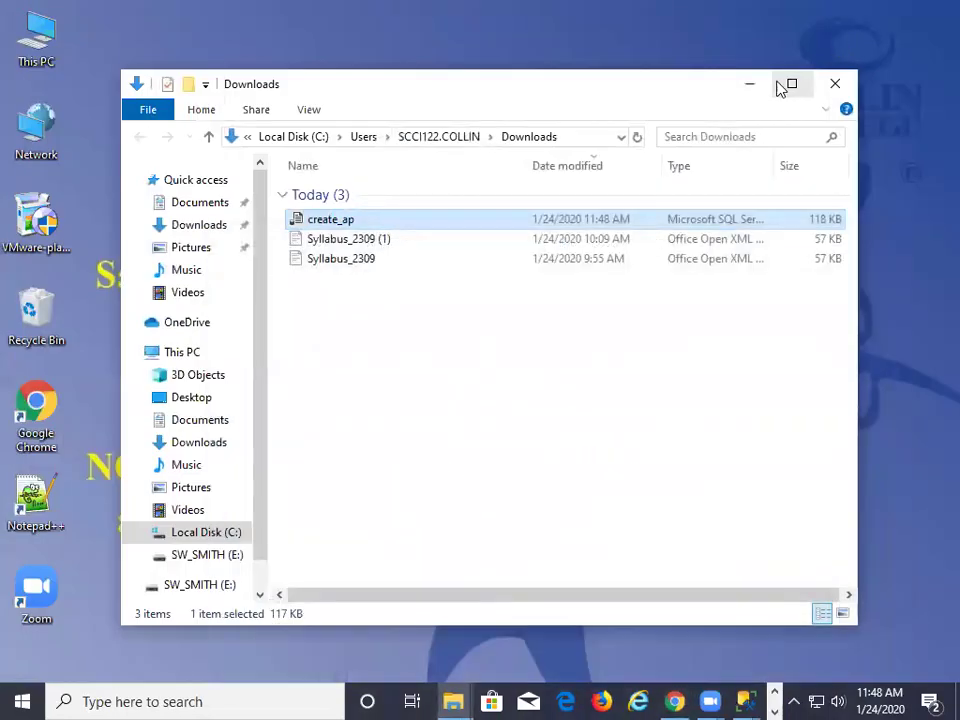
{"action": "left_click", "coordinate": [748, 90]}
{"action": "right_click", "coordinate": [229, 188]}
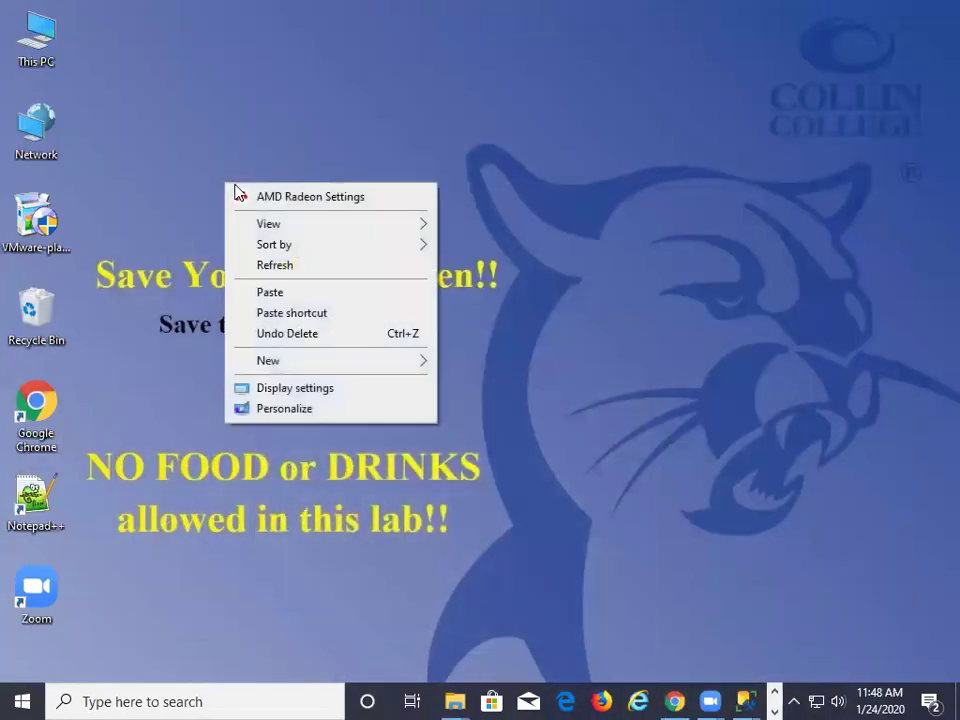
{"action": "left_click", "coordinate": [270, 292]}
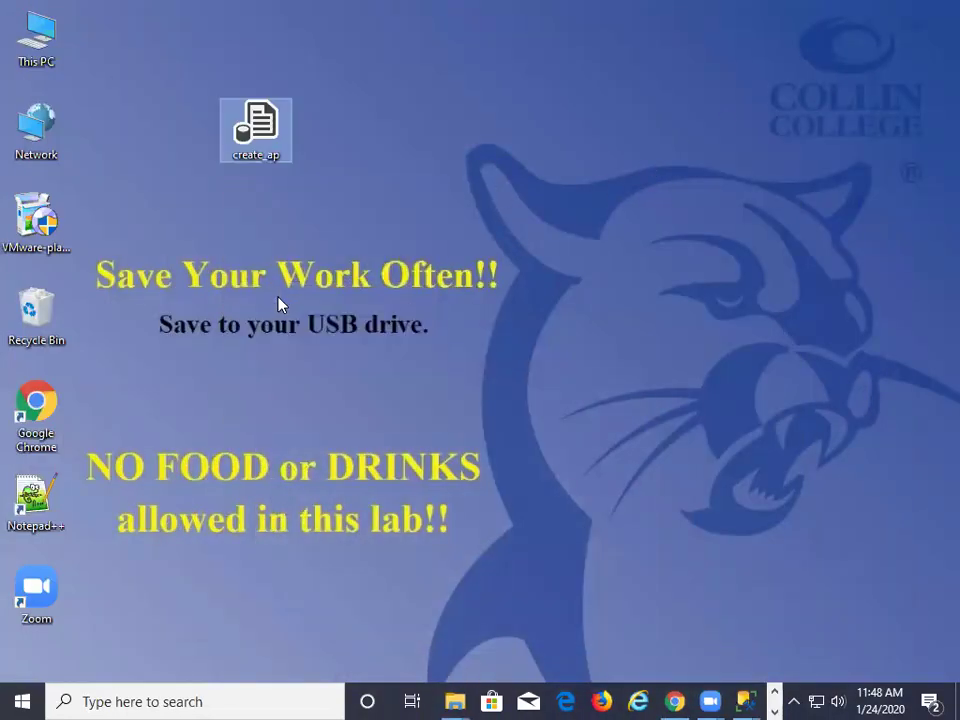
{"action": "left_click", "coordinate": [343, 135]}
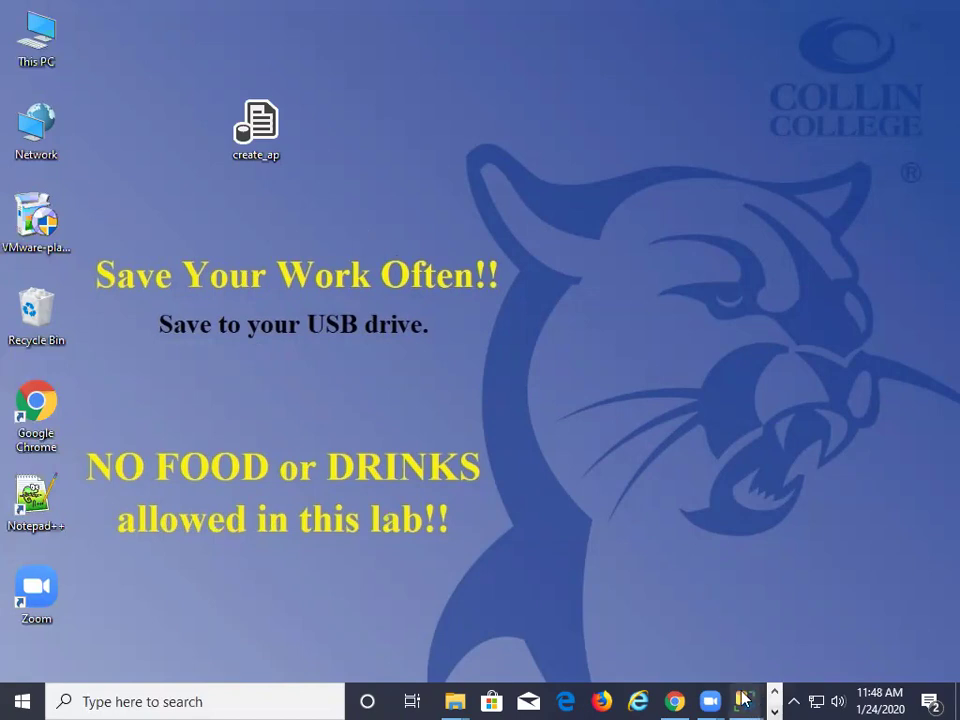
Close the leftover New Database window and bring the Management Studio main window forward
{"action": "mouse_move", "coordinate": [743, 701]}
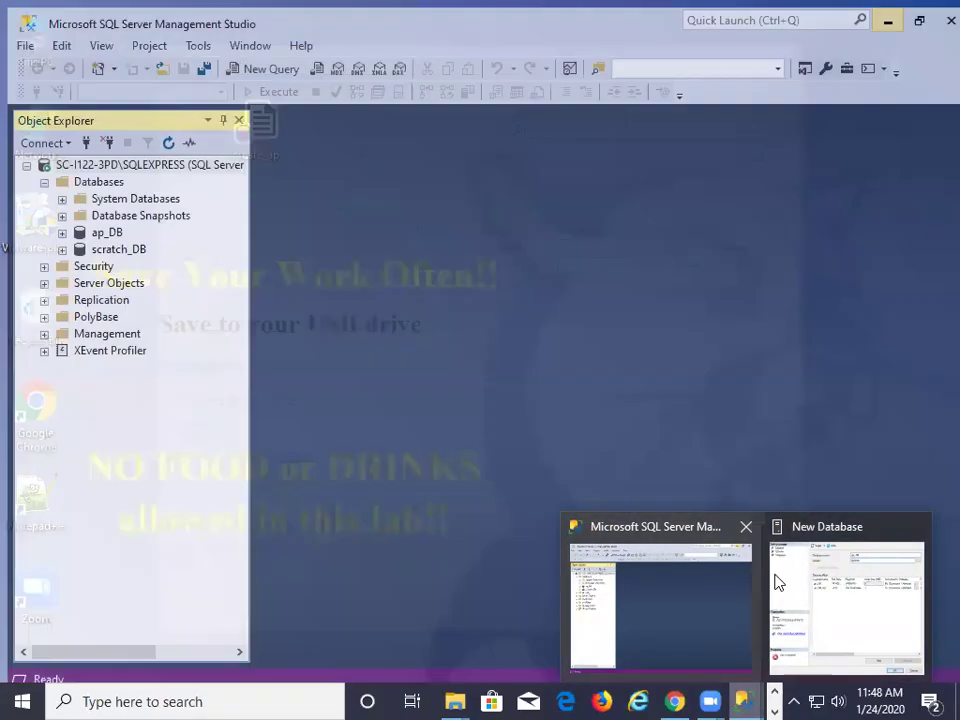
{"action": "mouse_move", "coordinate": [866, 542]}
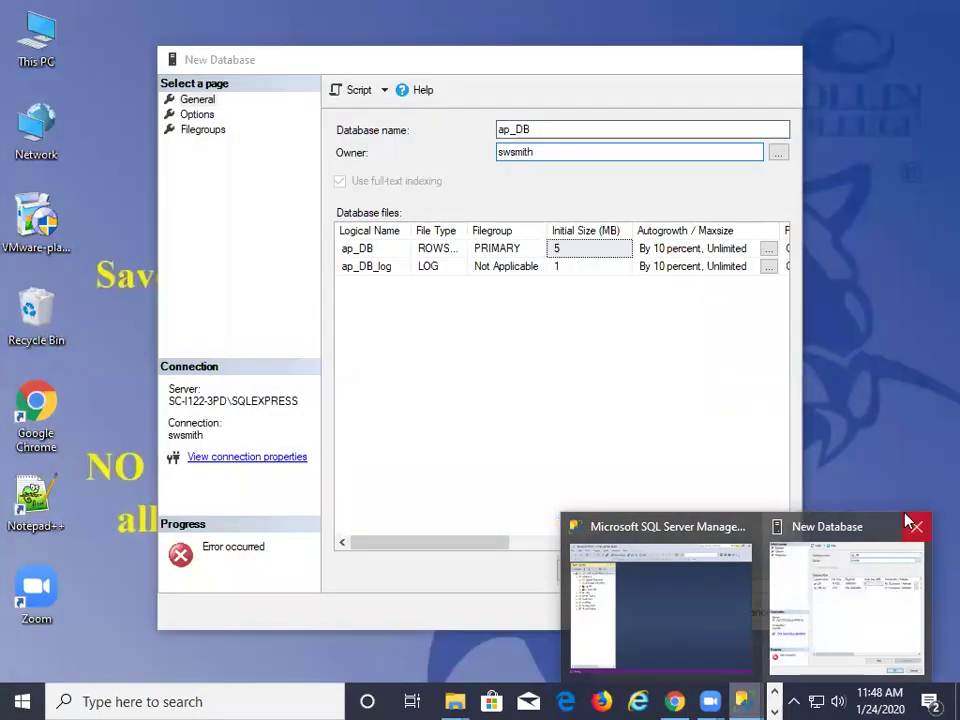
{"action": "left_click", "coordinate": [916, 526]}
{"action": "left_click", "coordinate": [753, 607]}
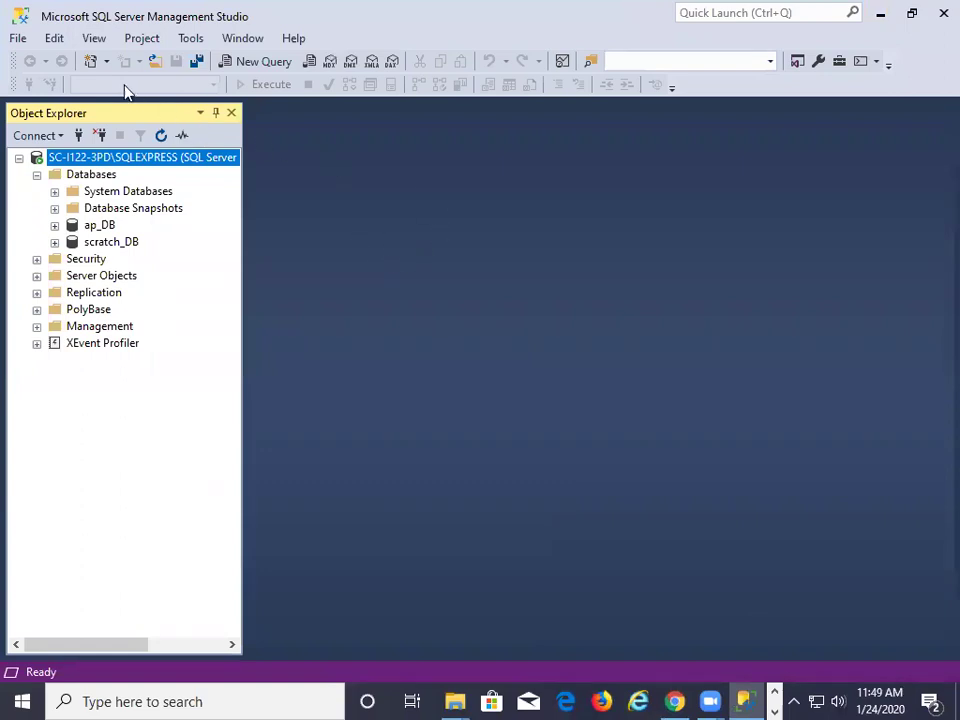
Through File > Open > File, open create_ap from the Desktop in a query window
{"action": "left_click", "coordinate": [20, 40]}
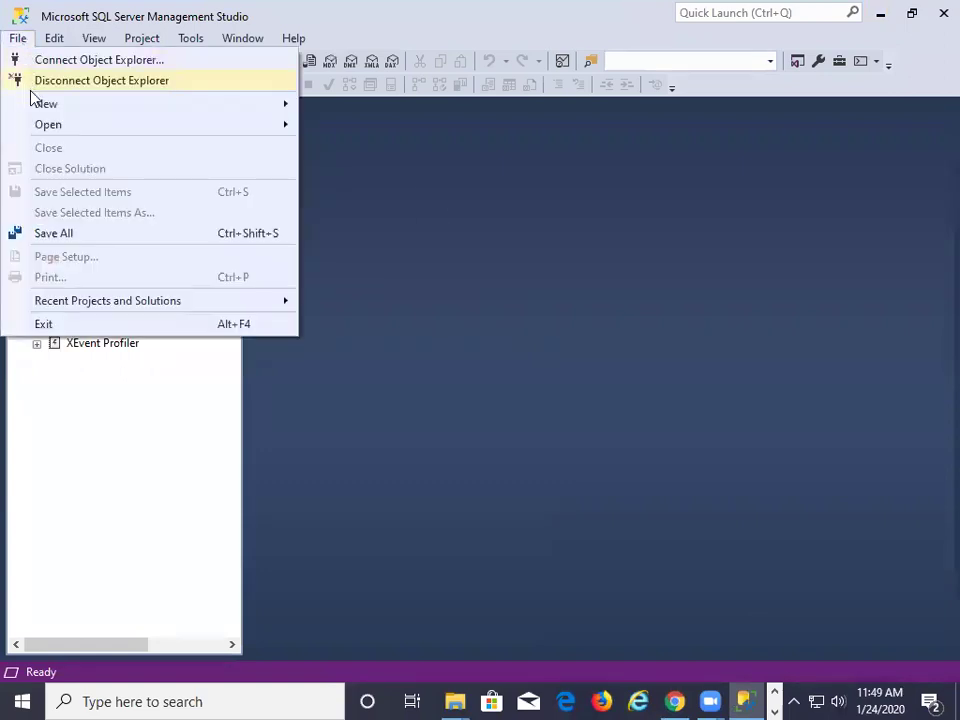
{"action": "mouse_move", "coordinate": [41, 123]}
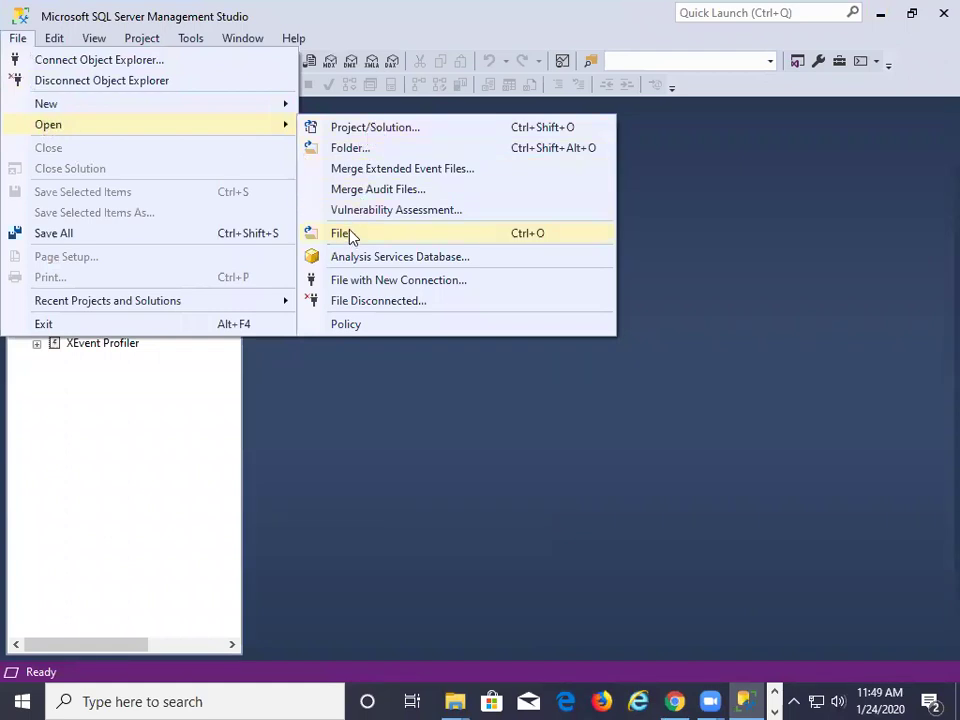
{"action": "left_click", "coordinate": [349, 233]}
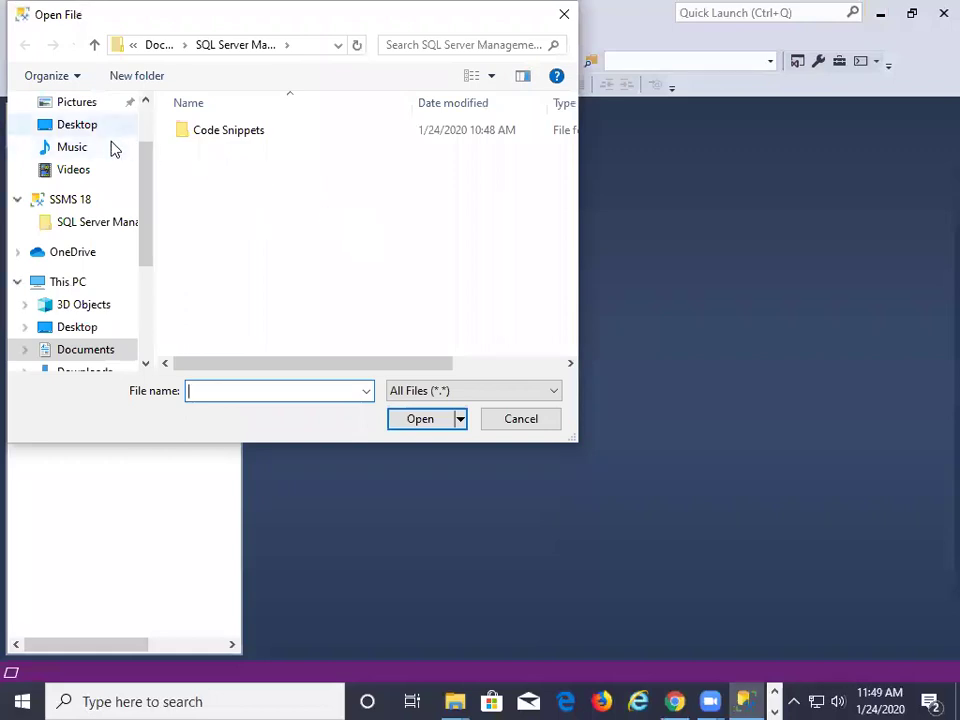
{"action": "left_click_drag", "start_coordinate": [148, 193], "coordinate": [141, 159]}
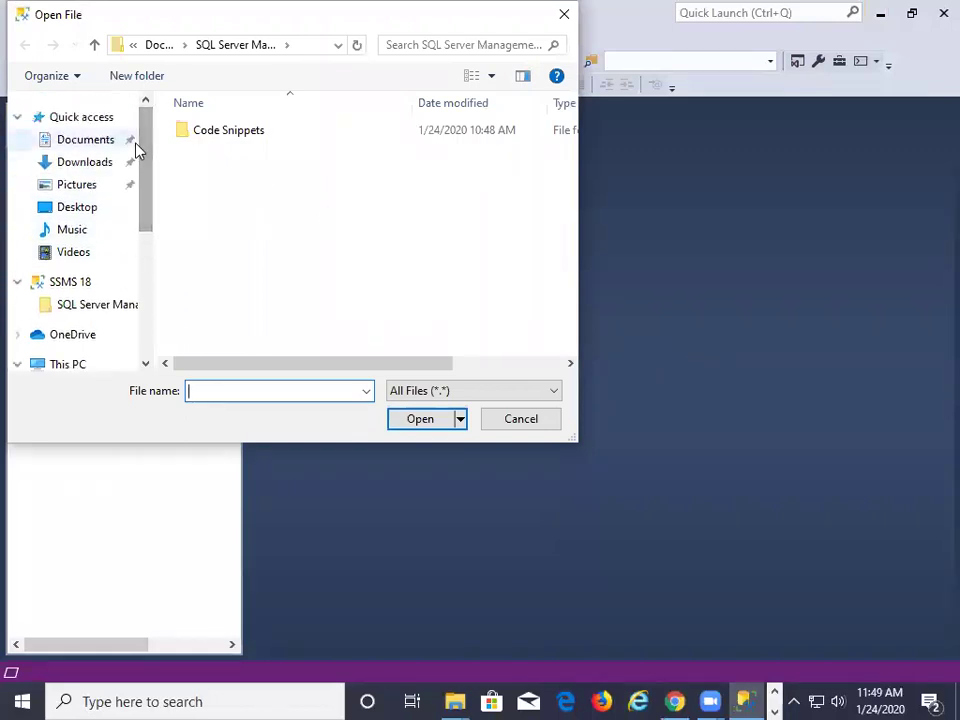
{"action": "left_click", "coordinate": [97, 210]}
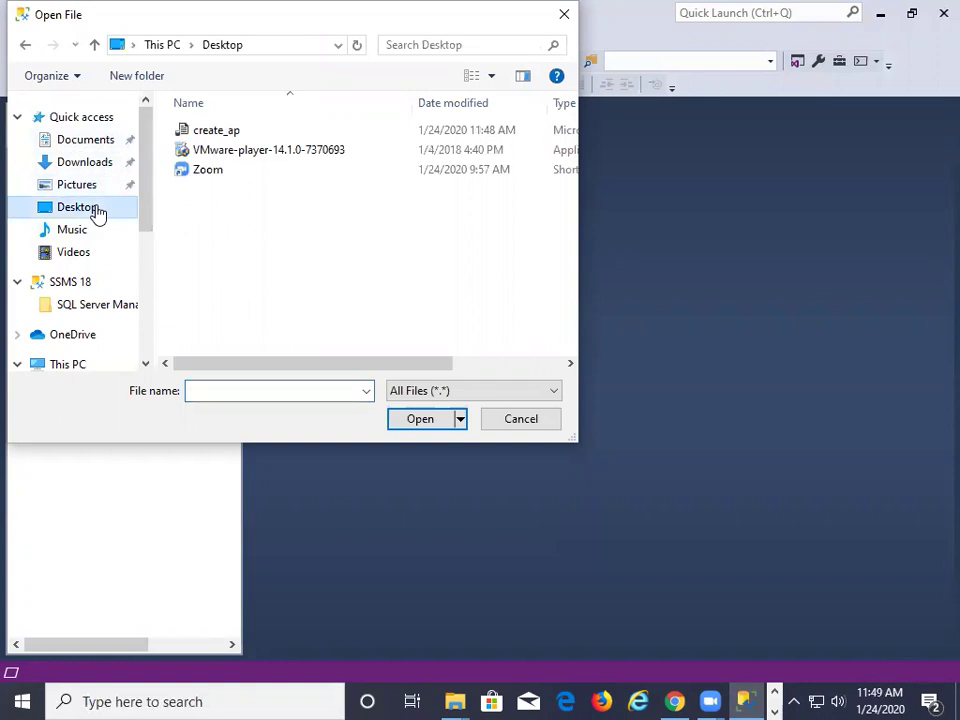
{"action": "left_click", "coordinate": [214, 134]}
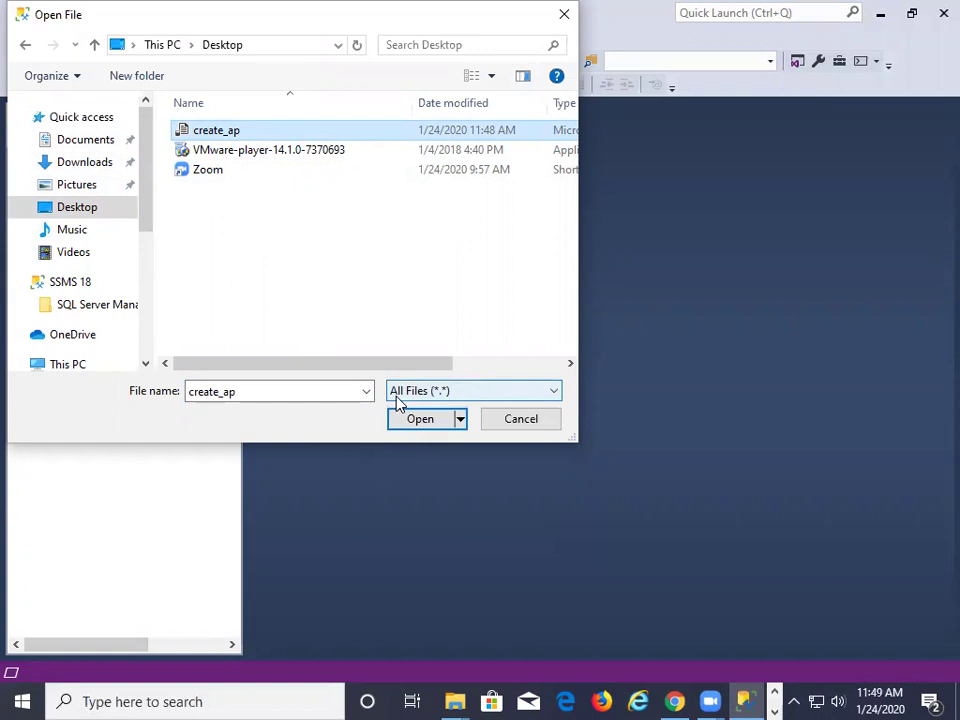
{"action": "double_click", "coordinate": [226, 131]}
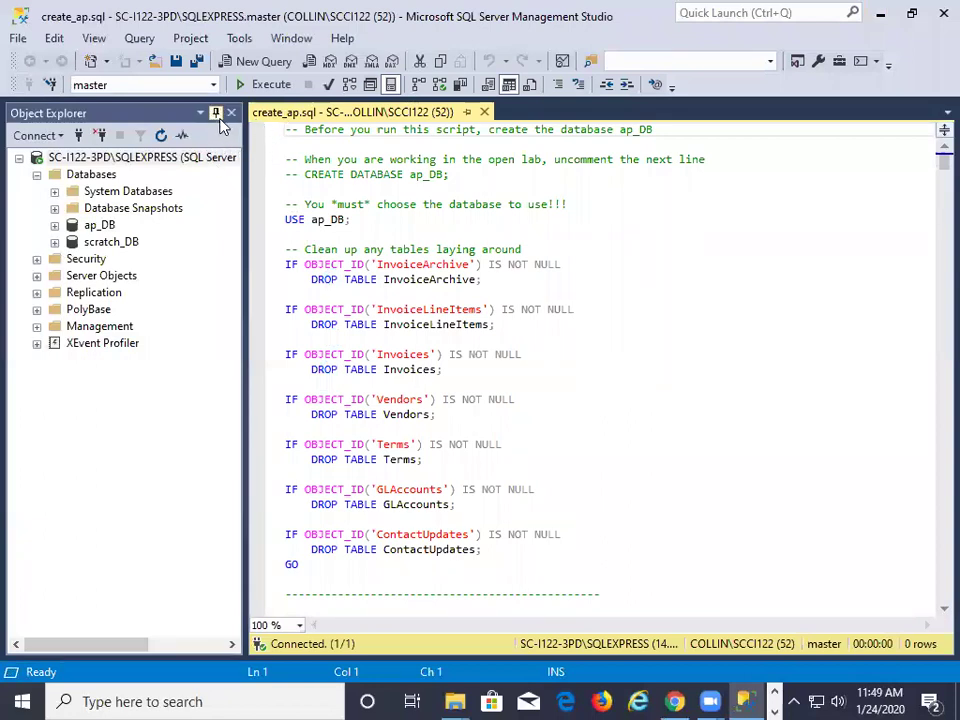
Narrow Object Explorer and scroll through create_ap.sql's CREATE TABLE and INSERT statements
{"action": "left_click_drag", "start_coordinate": [245, 143], "coordinate": [84, 143]}
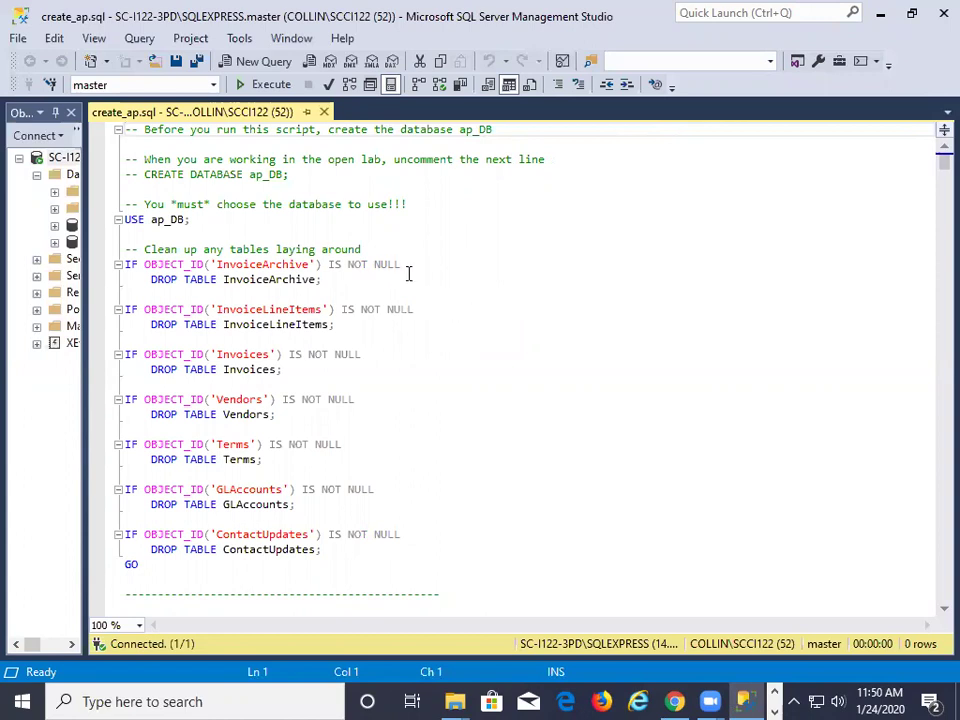
{"action": "scroll", "coordinate": [408, 273], "scroll_direction": "down", "scroll_amount": 5}
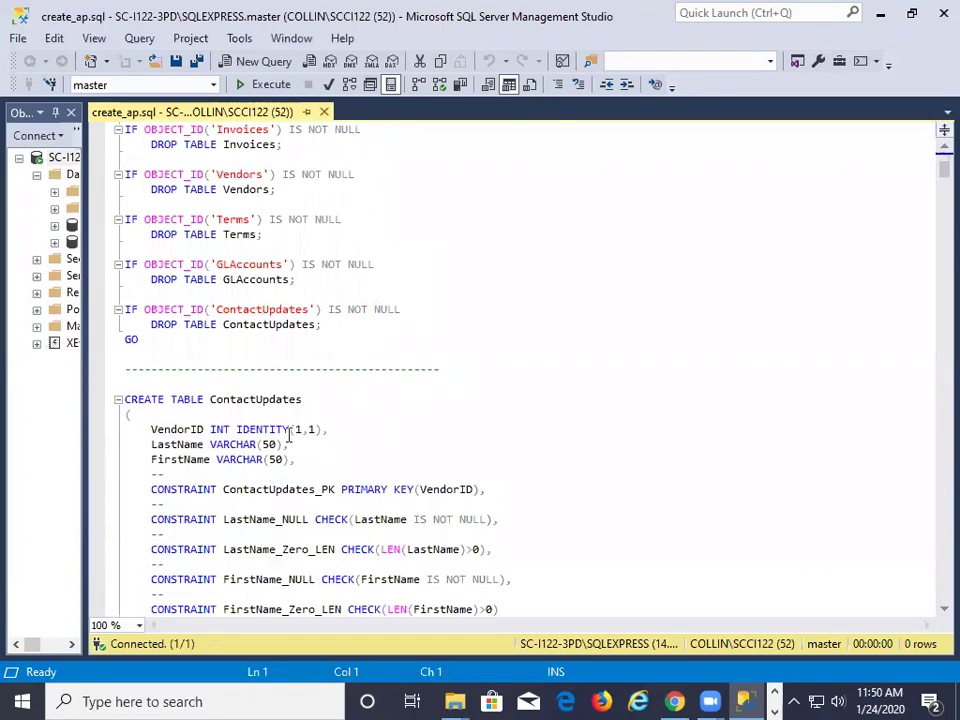
{"action": "scroll", "coordinate": [318, 410], "scroll_direction": "down", "scroll_amount": 10}
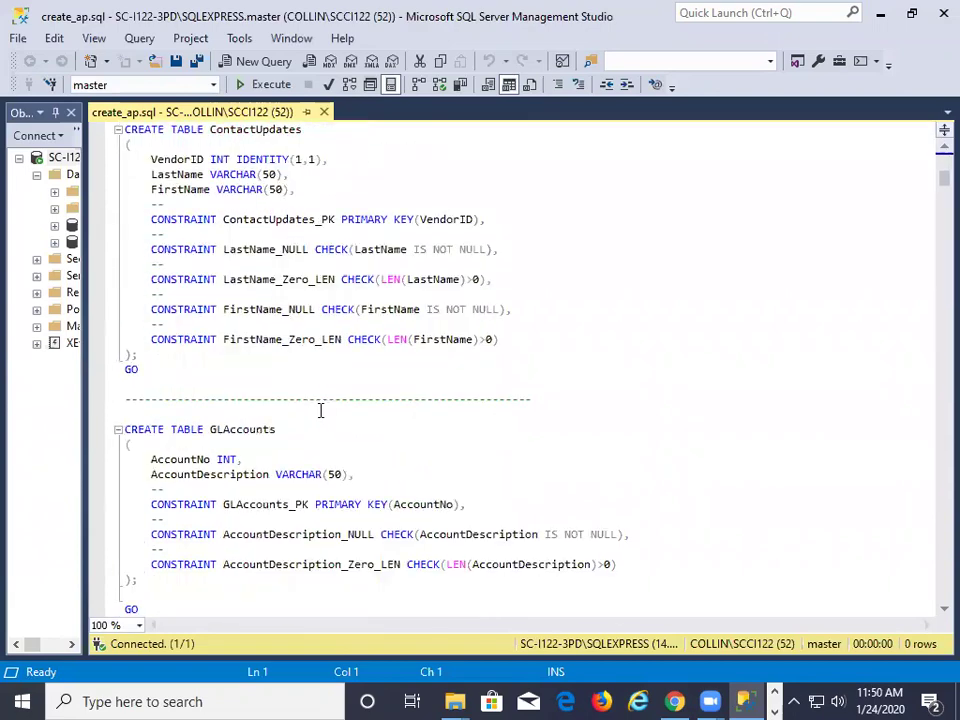
{"action": "scroll", "coordinate": [322, 407], "scroll_direction": "down", "scroll_amount": 18}
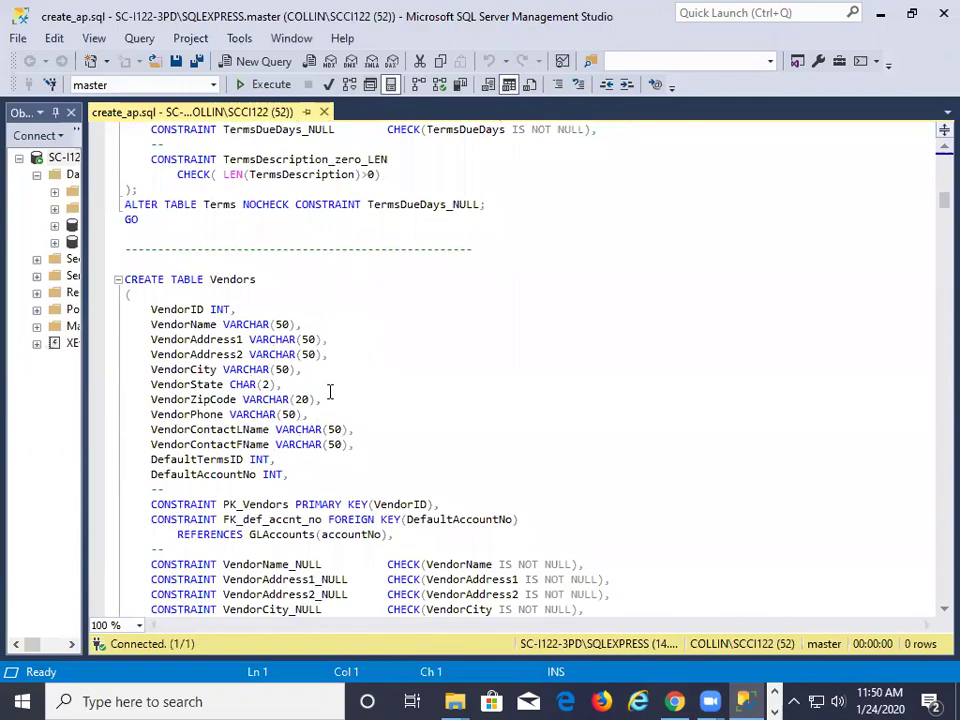
{"action": "scroll", "coordinate": [330, 390], "scroll_direction": "down", "scroll_amount": 20}
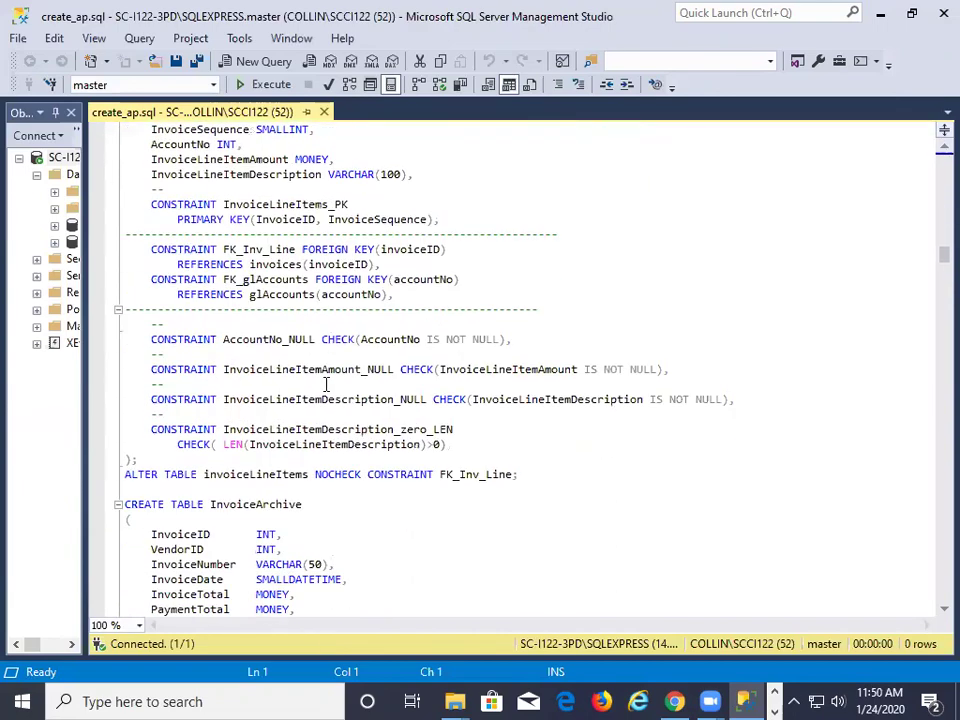
{"action": "scroll", "coordinate": [324, 384], "scroll_direction": "down", "scroll_amount": 15}
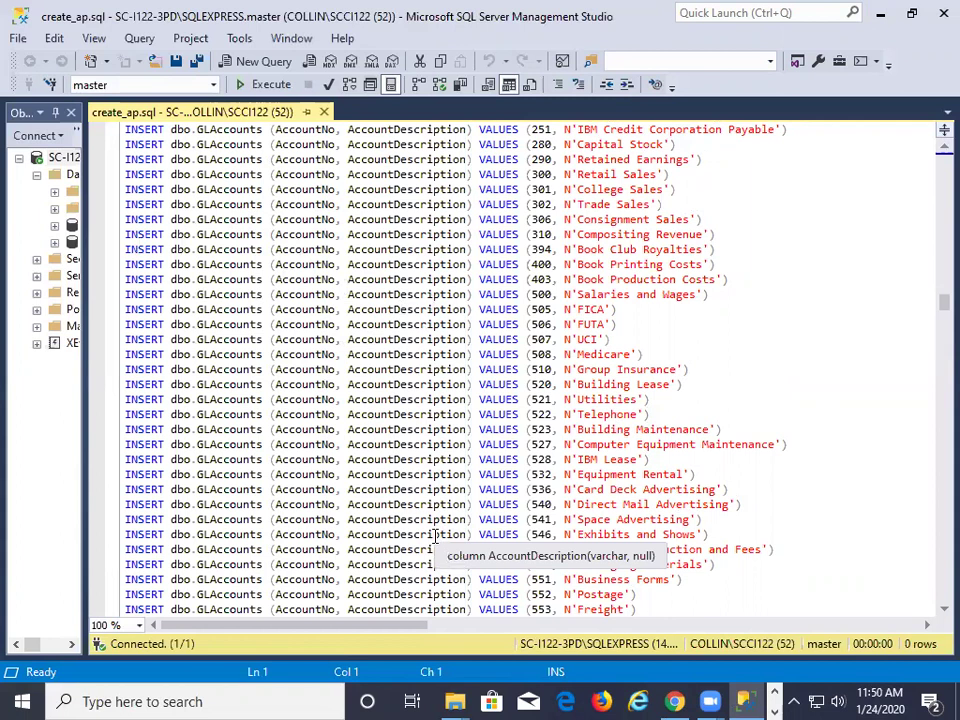
{"action": "scroll", "coordinate": [436, 537], "scroll_direction": "up", "scroll_amount": 20}
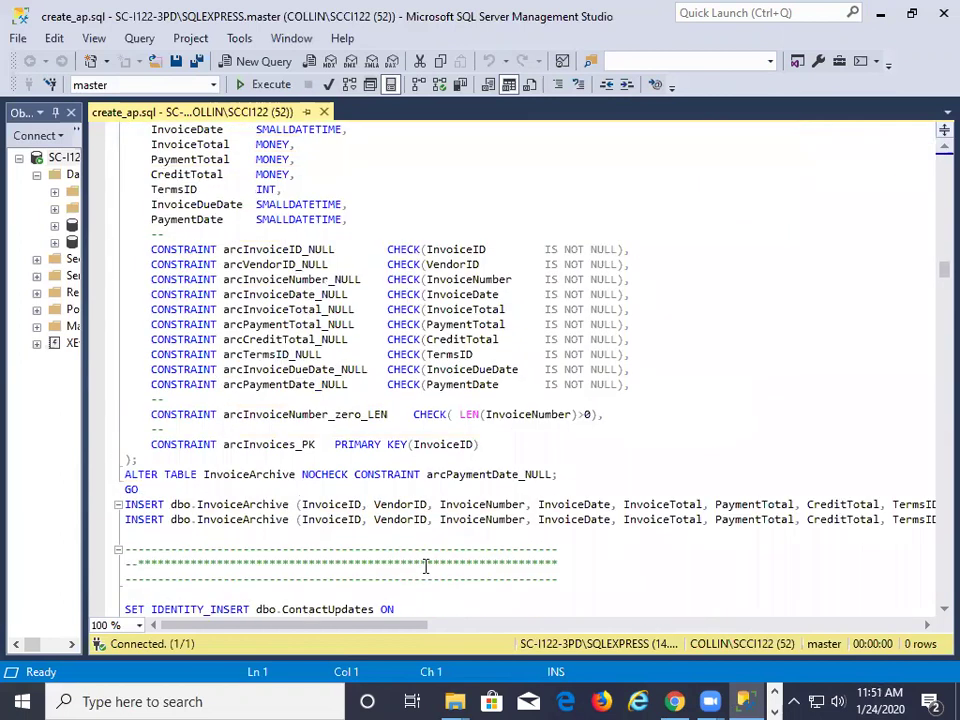
{"action": "scroll", "coordinate": [425, 566], "scroll_direction": "down", "scroll_amount": 2}
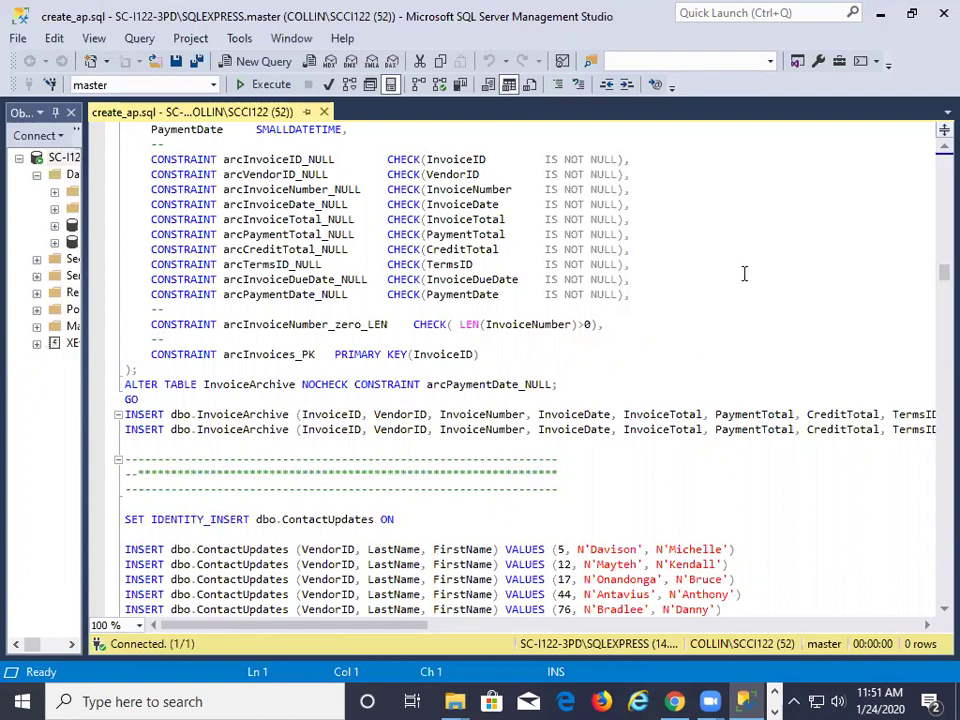
{"action": "left_click", "coordinate": [880, 14]}
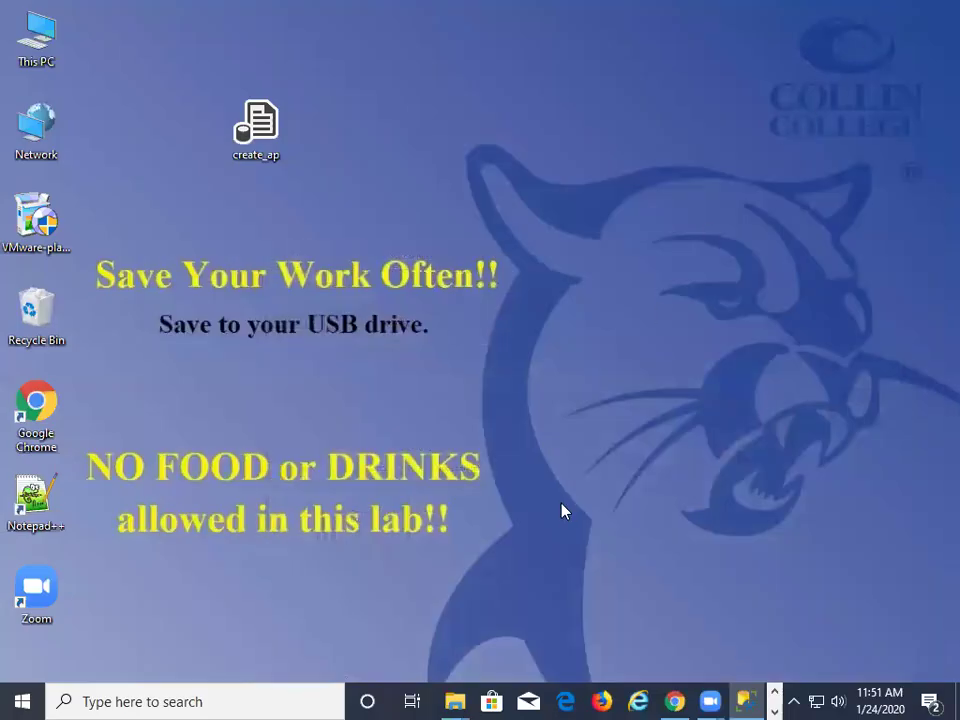
{"action": "left_click", "coordinate": [674, 701]}
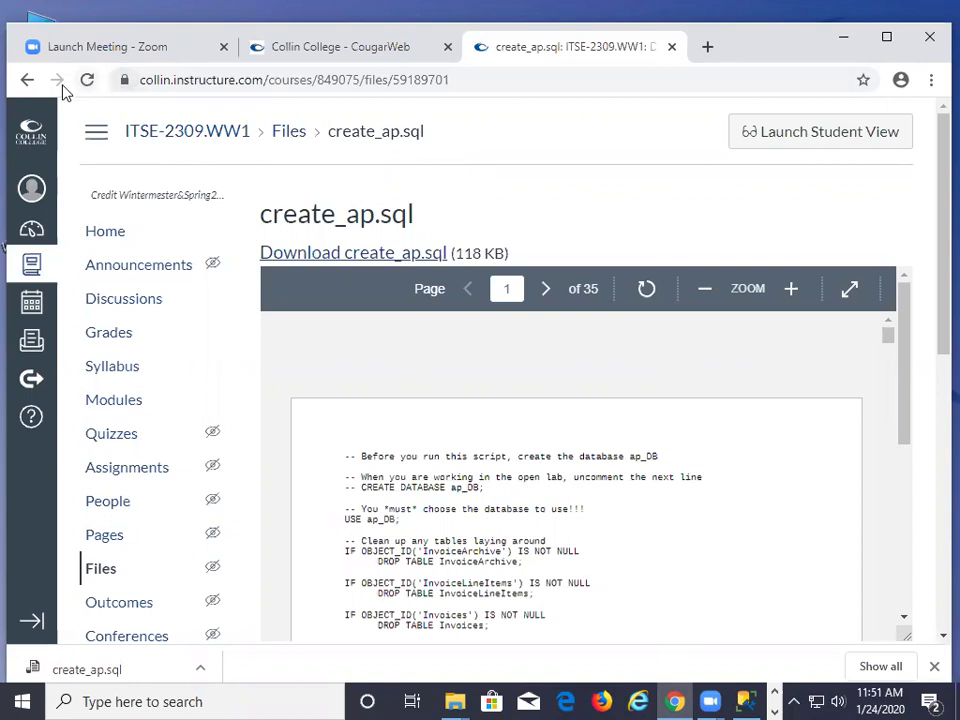
{"action": "left_click", "coordinate": [27, 80]}
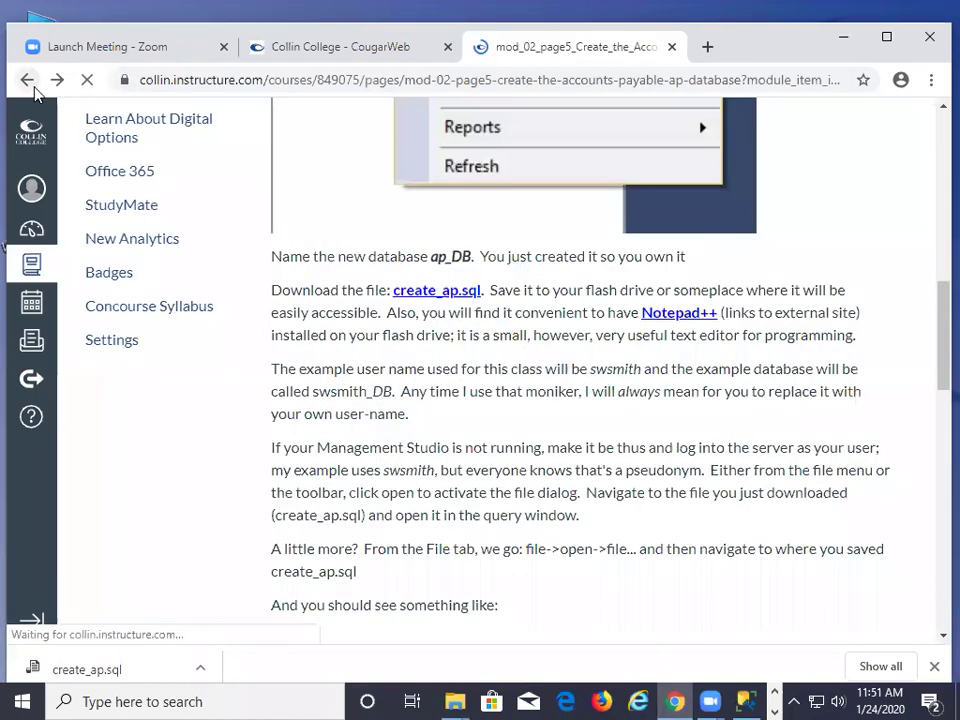
{"action": "scroll", "coordinate": [460, 345], "scroll_direction": "up", "scroll_amount": 8}
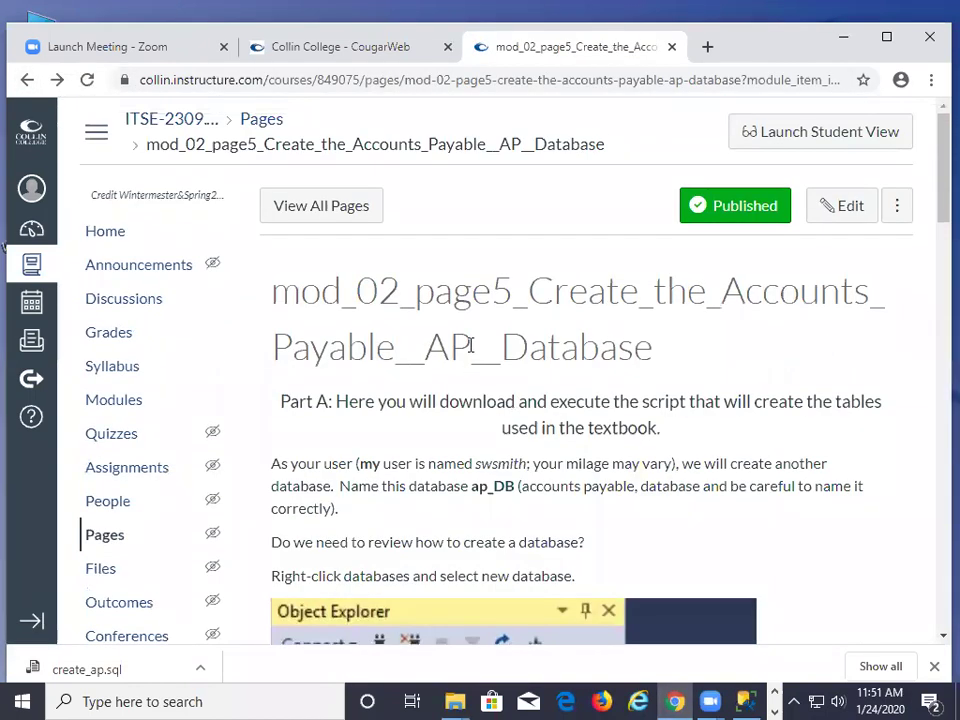
{"action": "left_click", "coordinate": [124, 411]}
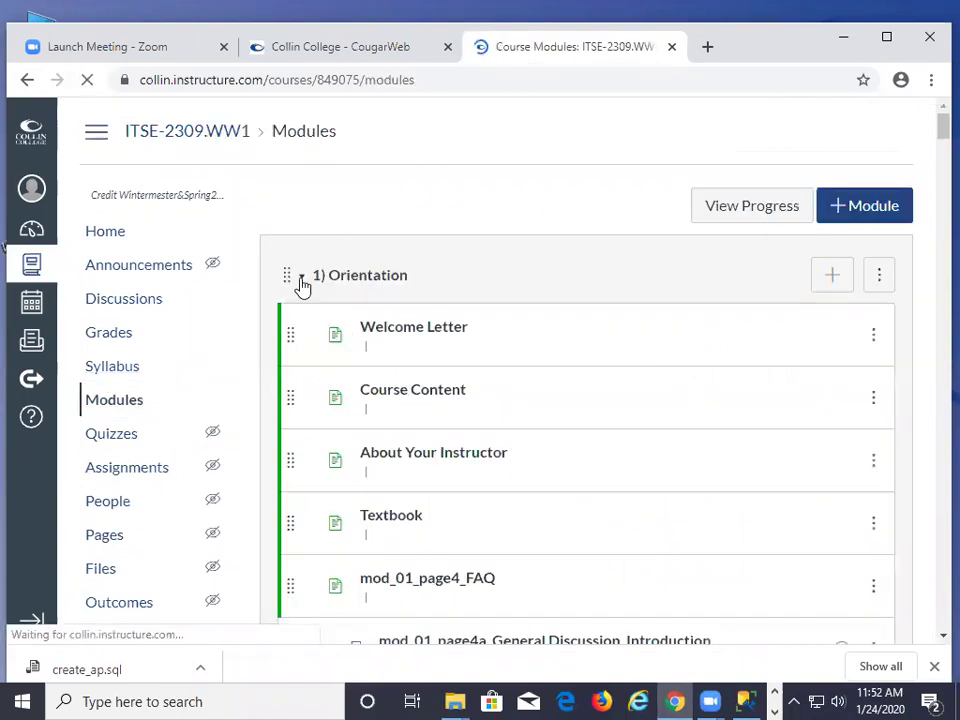
{"action": "left_click", "coordinate": [302, 282]}
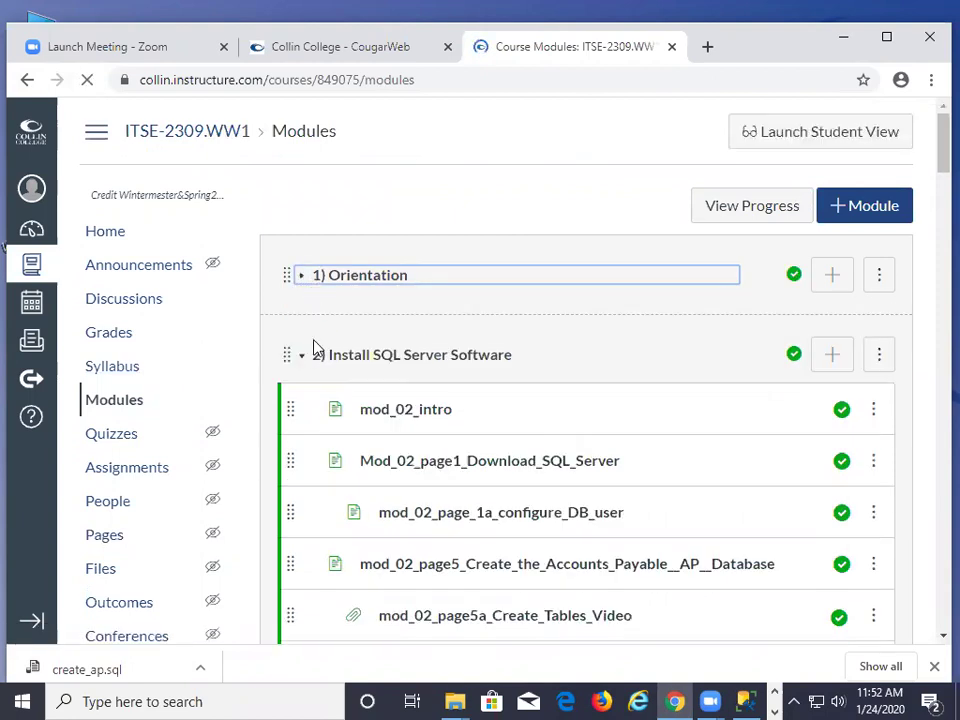
{"action": "scroll", "coordinate": [360, 356], "scroll_direction": "down", "scroll_amount": 3}
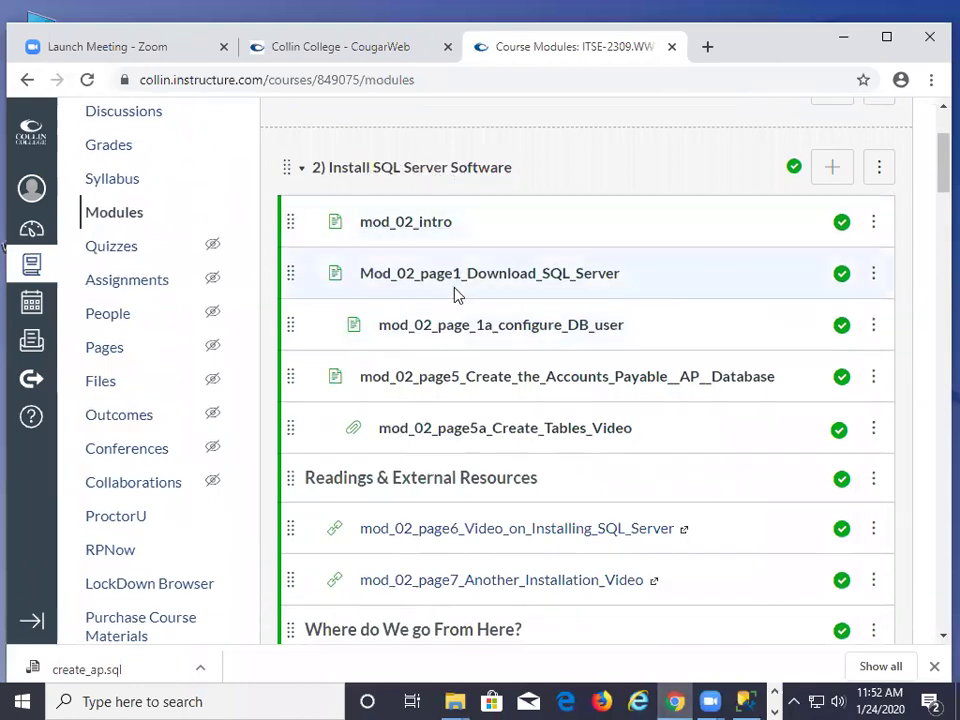
{"action": "left_click", "coordinate": [442, 385]}
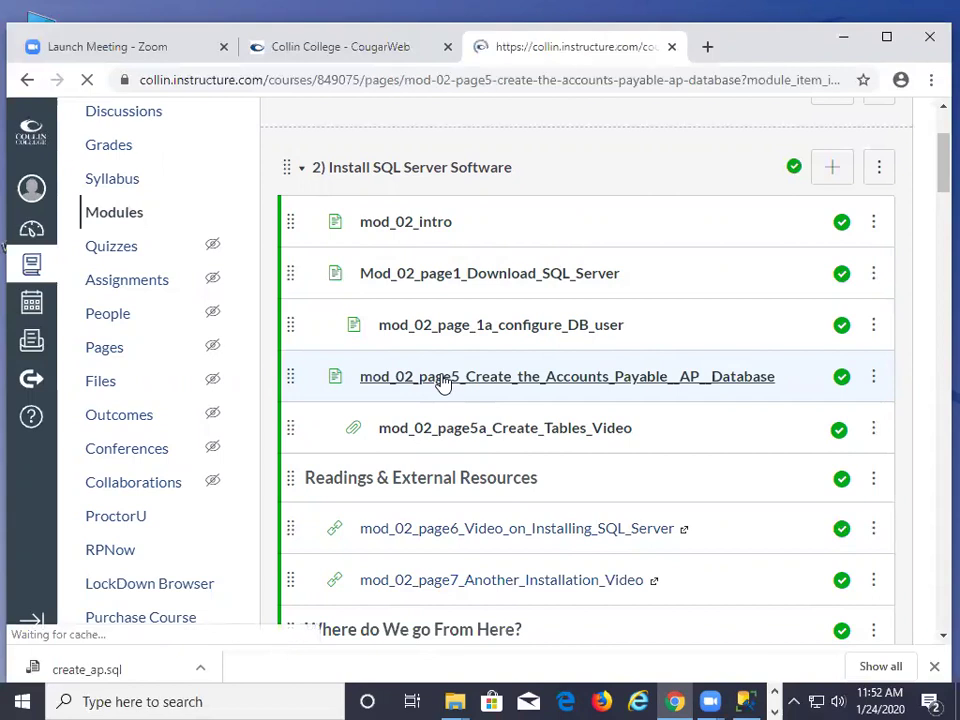
{"action": "scroll", "coordinate": [443, 381], "scroll_direction": "down", "scroll_amount": 1}
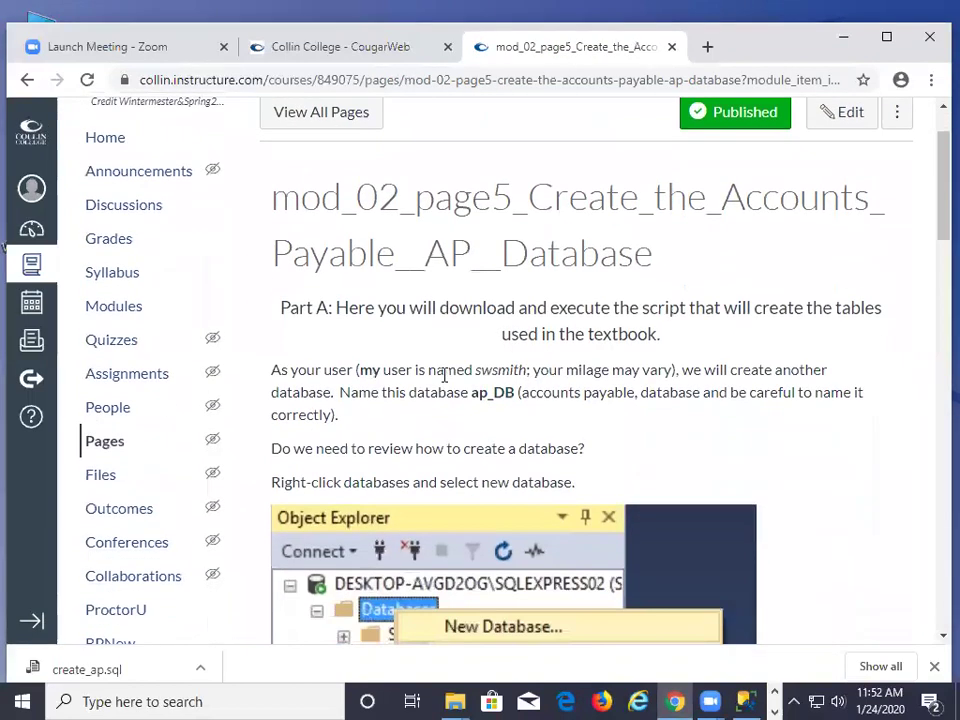
{"action": "scroll", "coordinate": [441, 342], "scroll_direction": "down", "scroll_amount": 5}
{"action": "scroll", "coordinate": [440, 344], "scroll_direction": "down", "scroll_amount": 1}
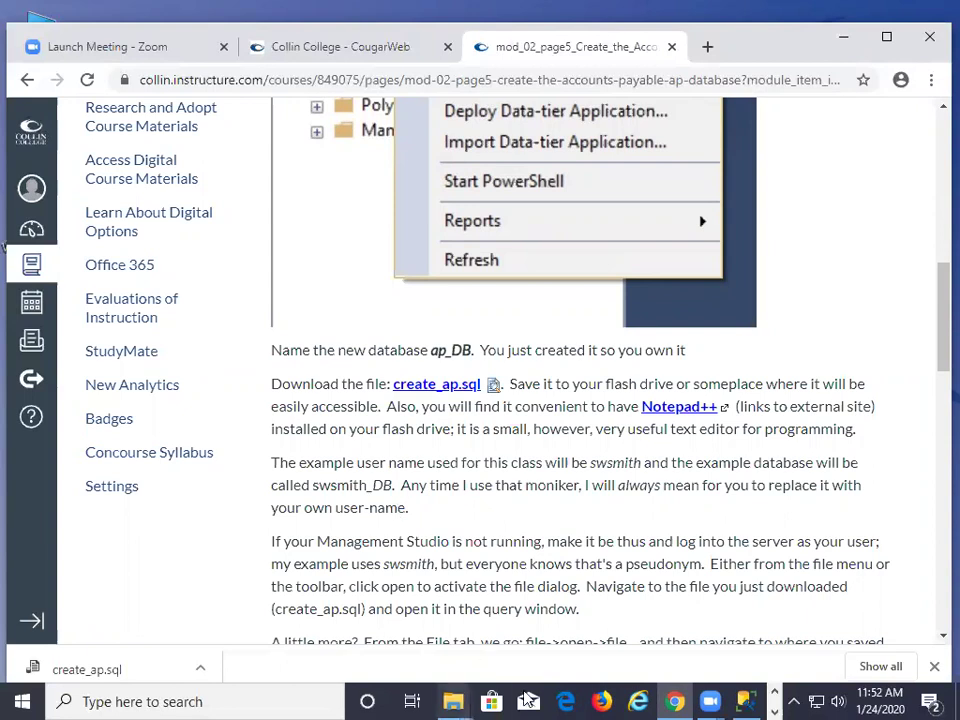
{"action": "left_click", "coordinate": [750, 699]}
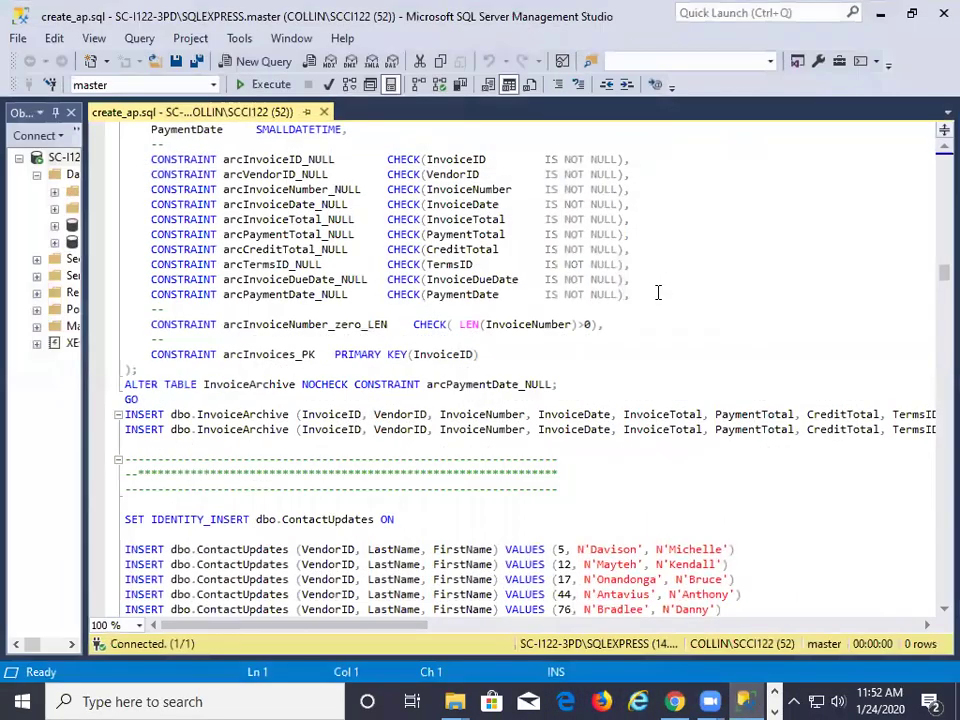
Close the create_ap.sql query window and drag the Object Explorer panel wider
{"action": "left_click", "coordinate": [323, 111]}
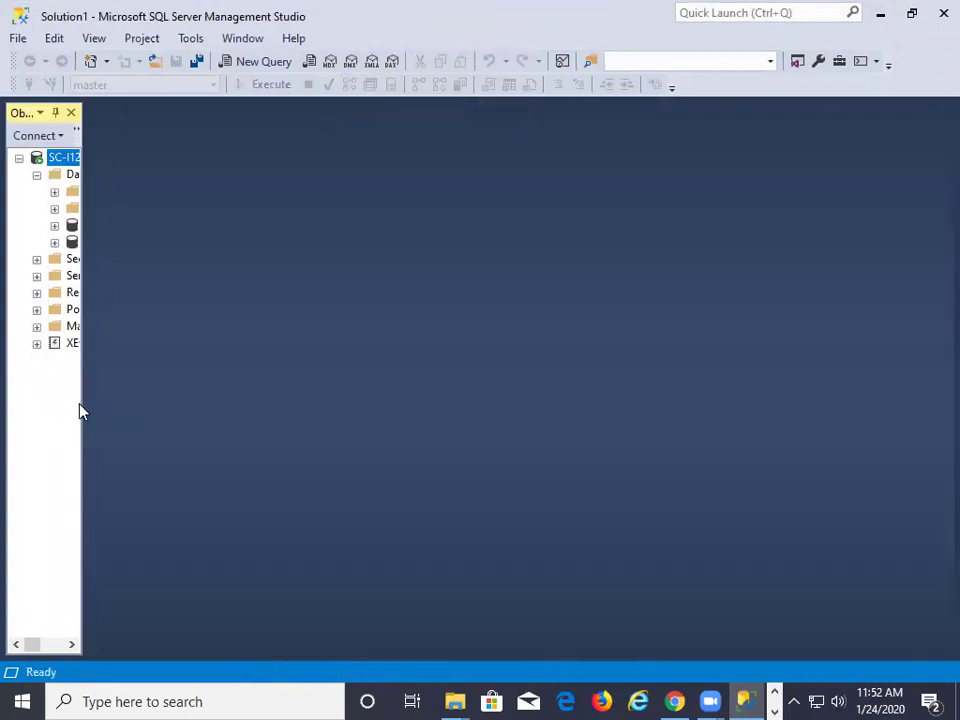
{"action": "left_click_drag", "start_coordinate": [84, 401], "coordinate": [250, 393]}
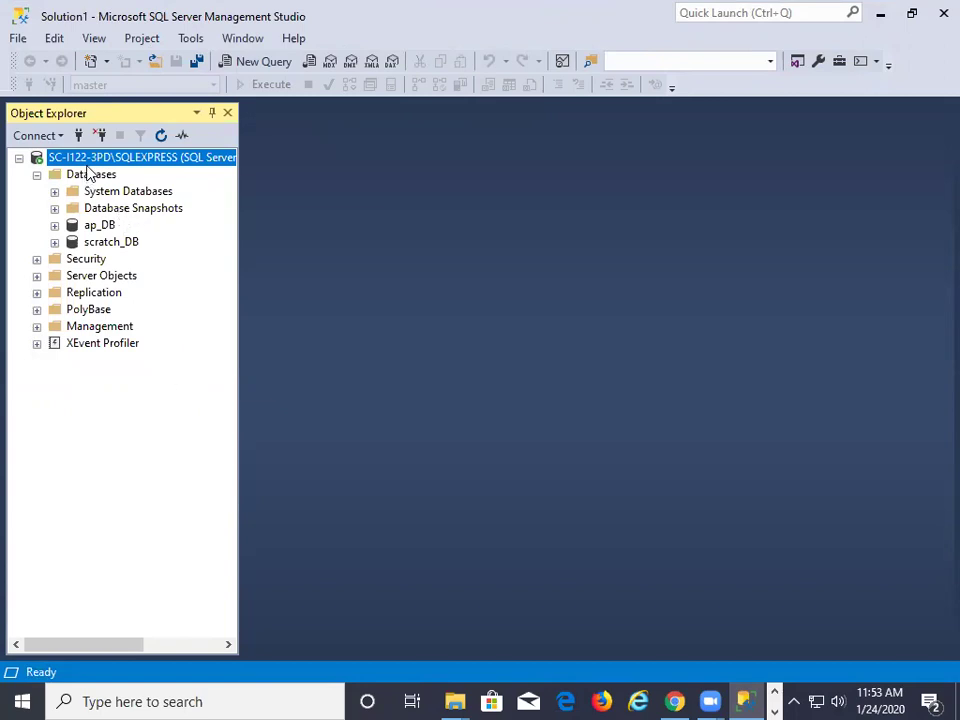
Open create_ap from the Desktop and execute it to create and populate the ap_DB tables
{"action": "left_click", "coordinate": [17, 40]}
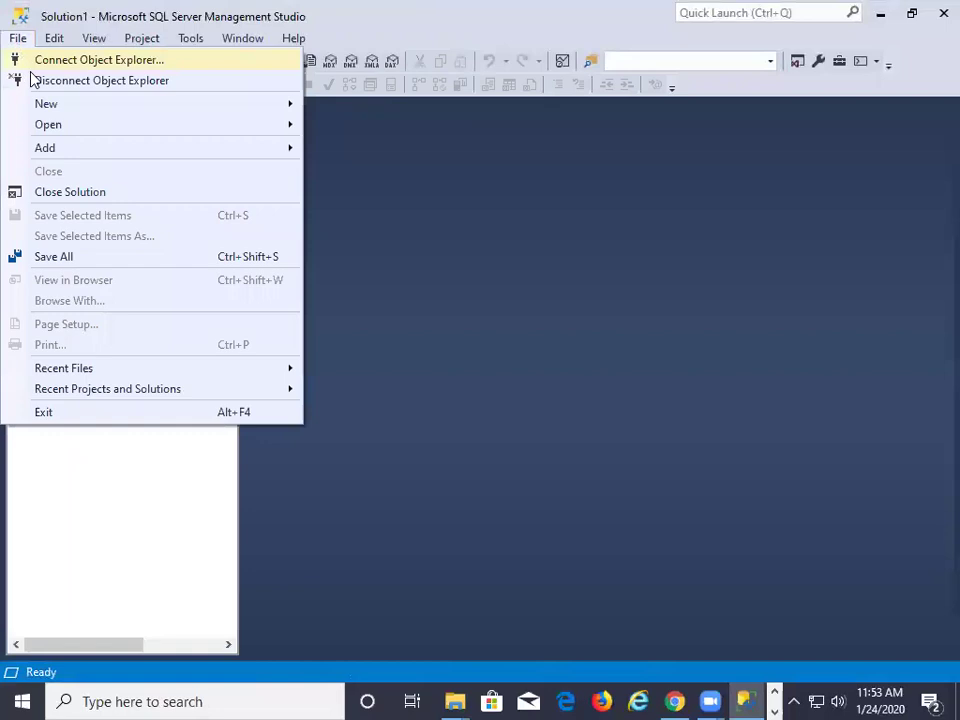
{"action": "mouse_move", "coordinate": [90, 128]}
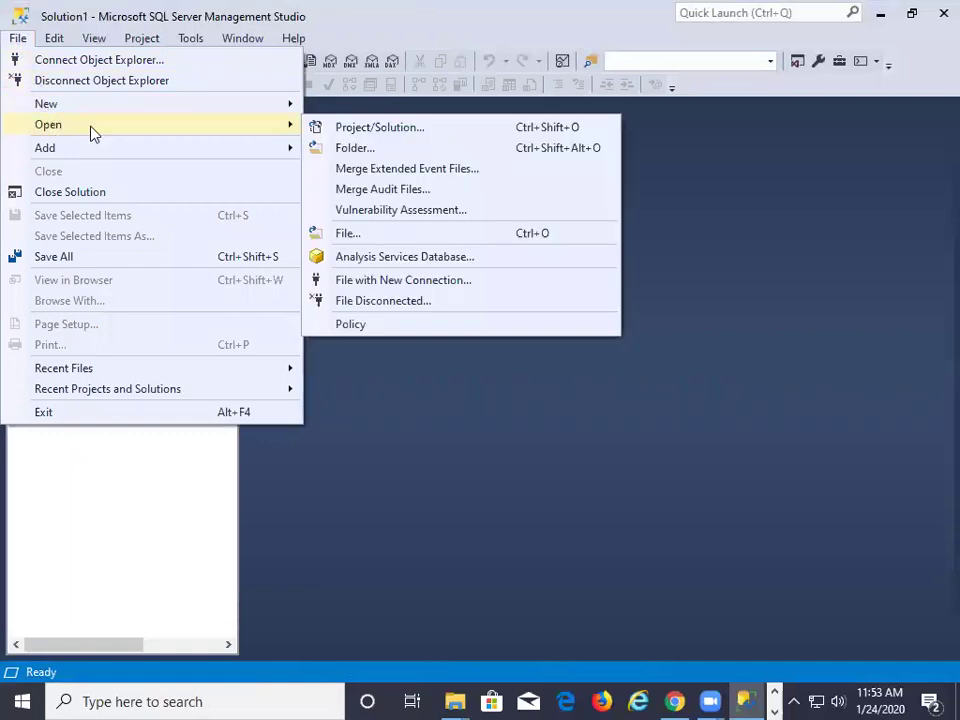
{"action": "left_click", "coordinate": [405, 237]}
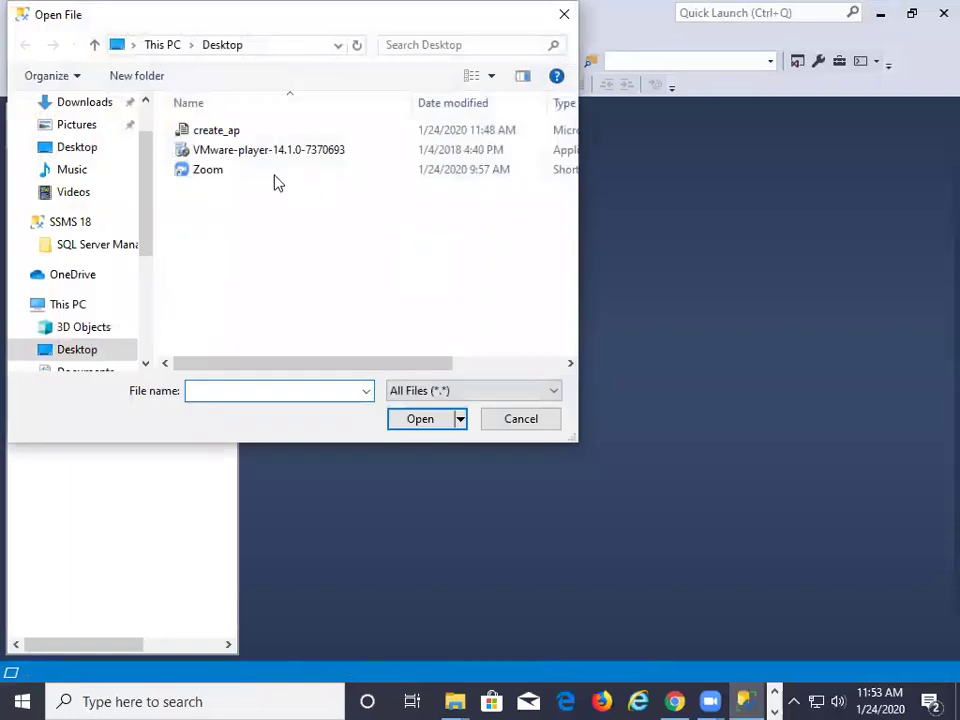
{"action": "double_click", "coordinate": [213, 135]}
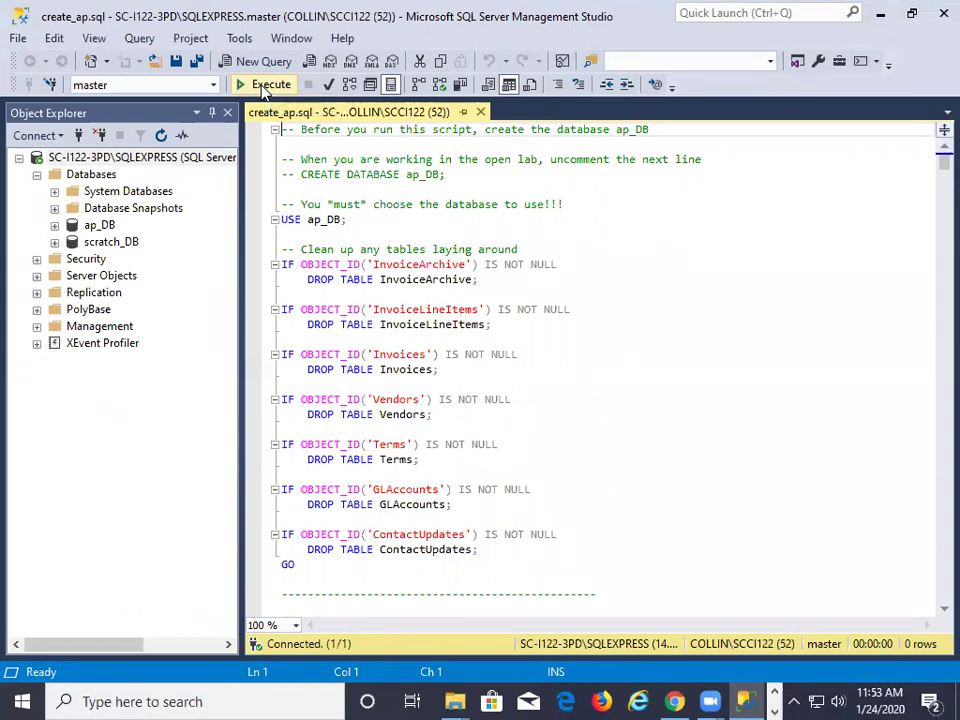
{"action": "left_click", "coordinate": [267, 85]}
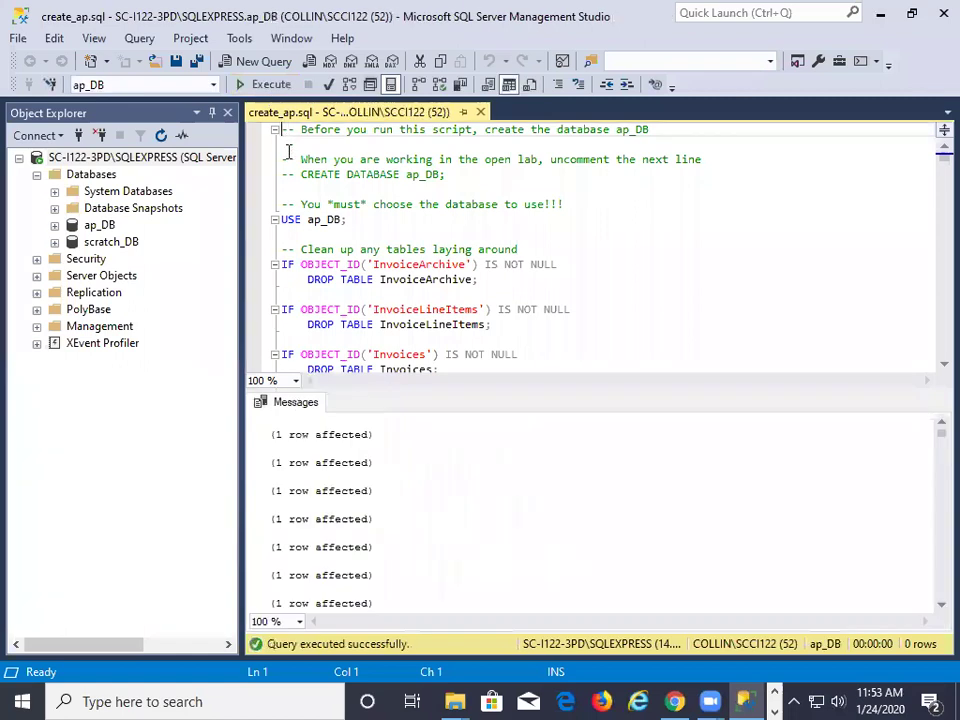
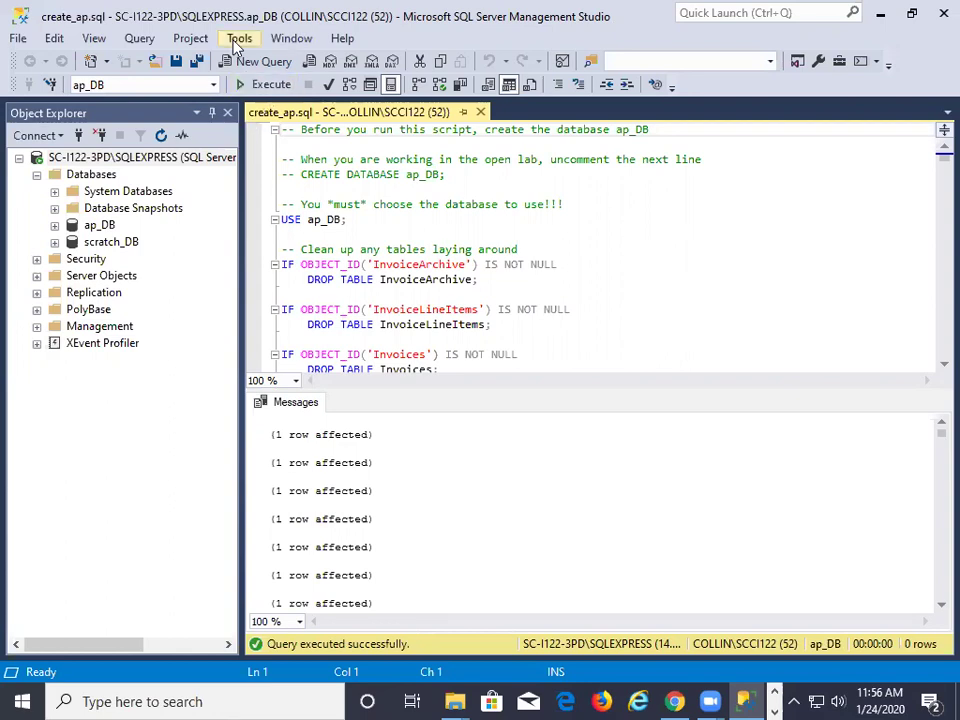
Open a new query tab, enlarge the editor, and add a '--' comment with the author's name
{"action": "left_click", "coordinate": [245, 61]}
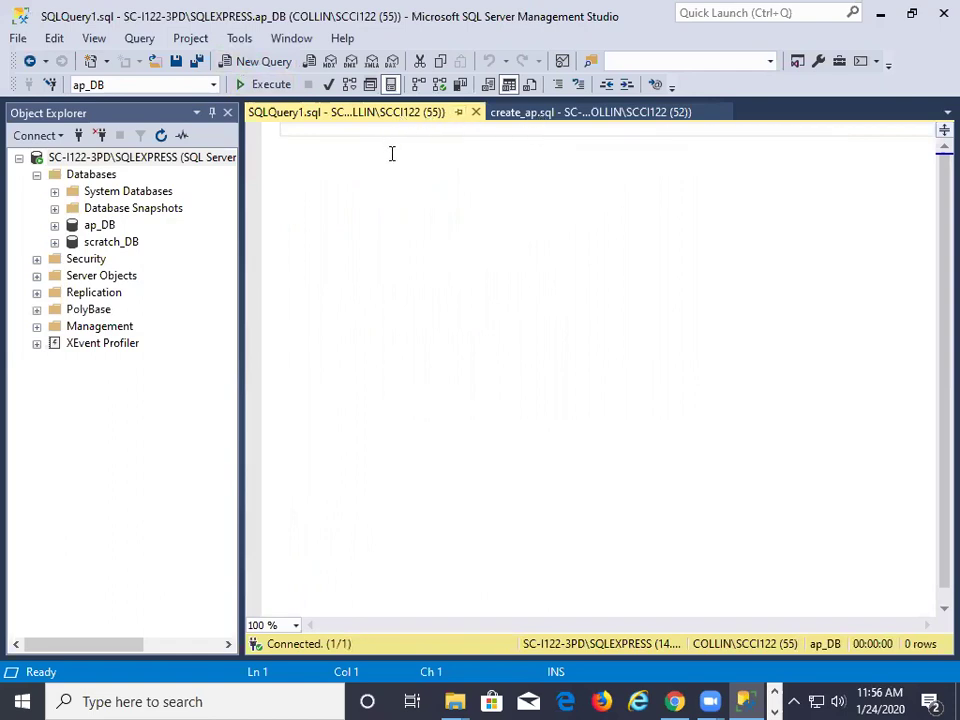
{"action": "scroll", "coordinate": [315, 165], "scroll_direction": "up", "scroll_amount": 9}
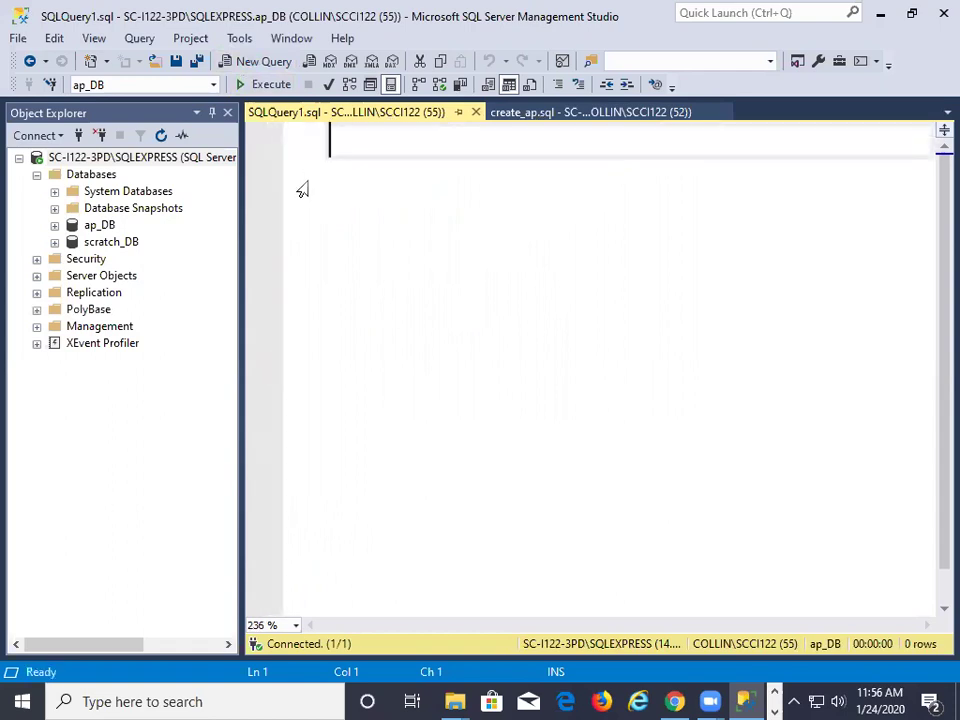
{"action": "type", "text": "-- "}
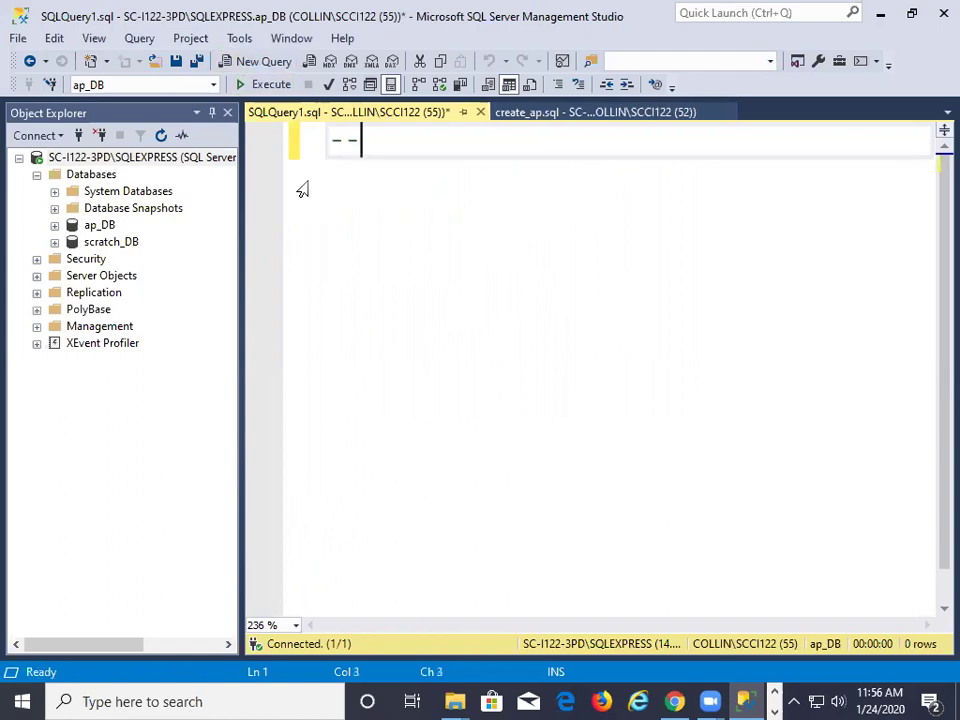
{"action": "type", "text": "Steven S"}
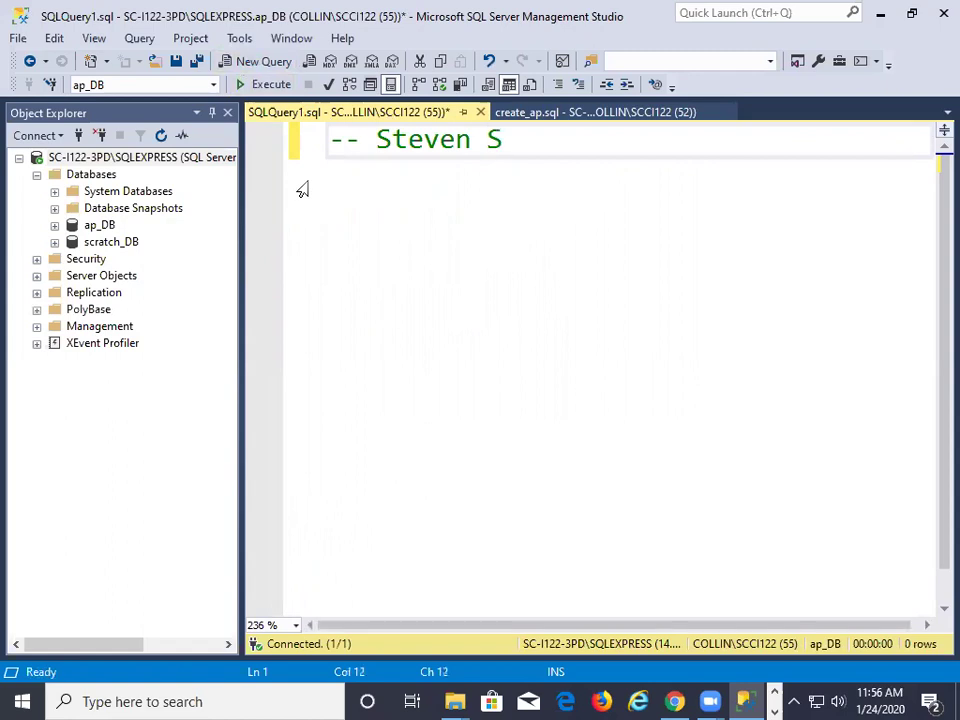
{"action": "type", "text": "mith"}
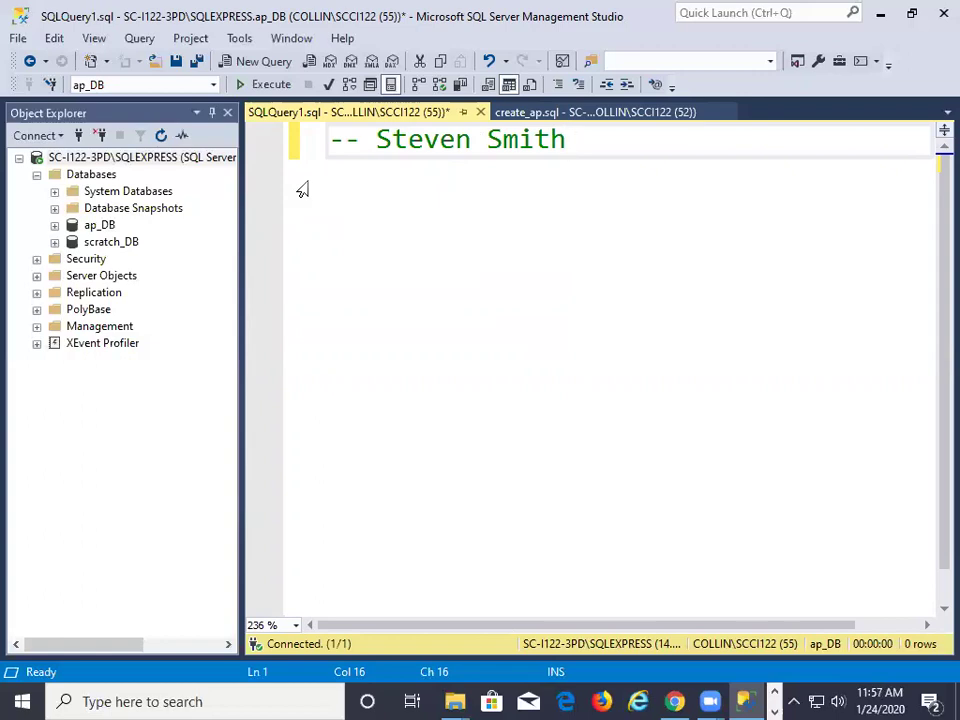
{"action": "key", "text": "Return"}
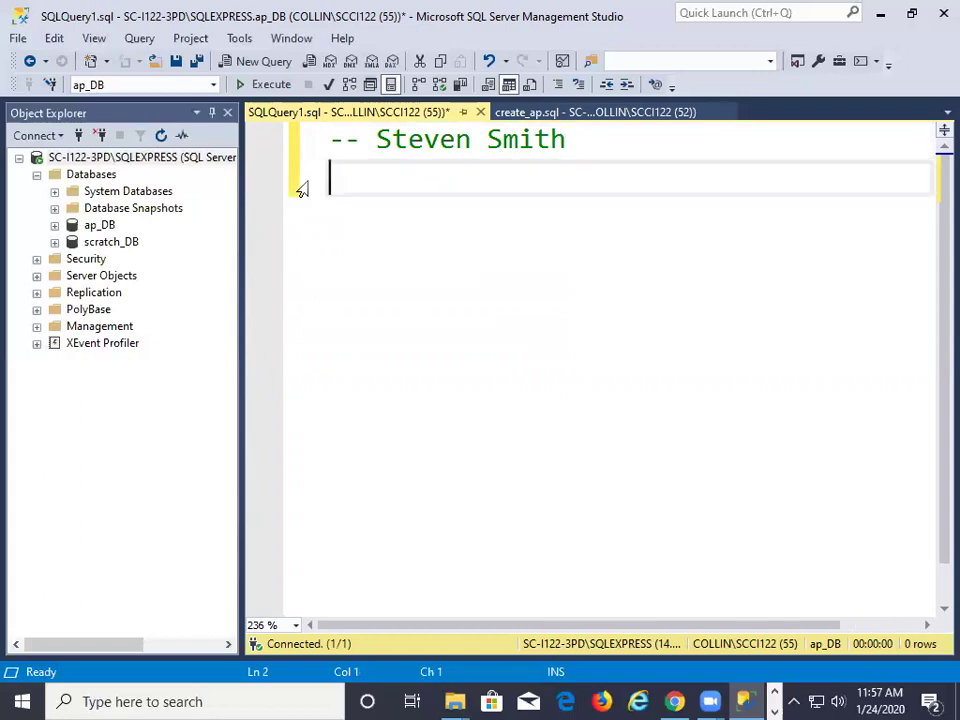
Leave a blank line, then add USE ap_DB; on line 3 of the query
{"action": "key", "text": "Return"}
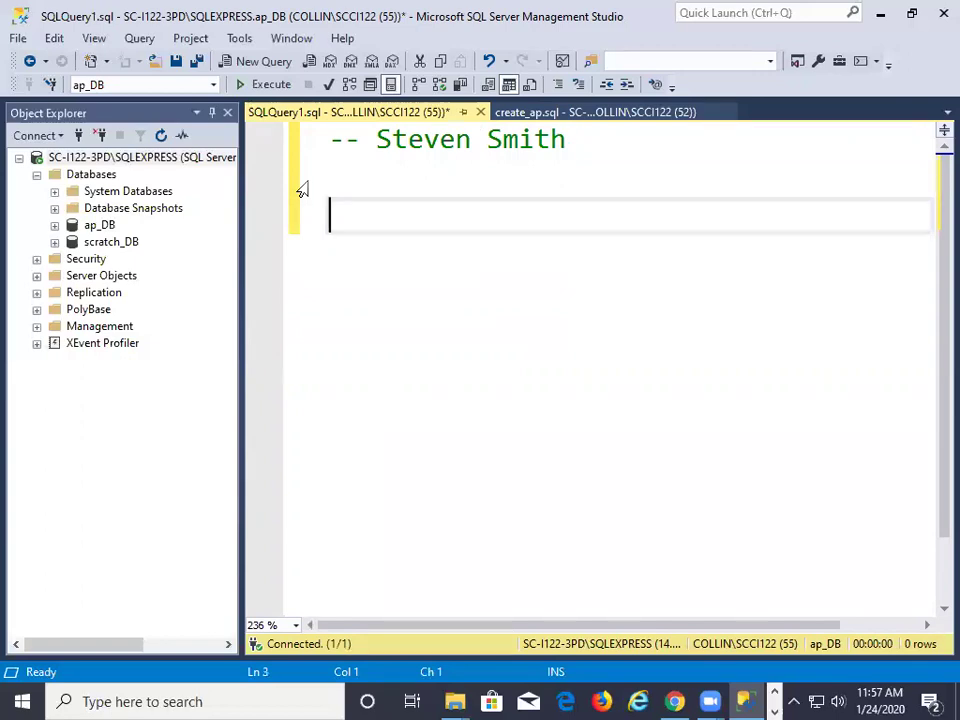
{"action": "type", "text": "USE ap_DB;"}
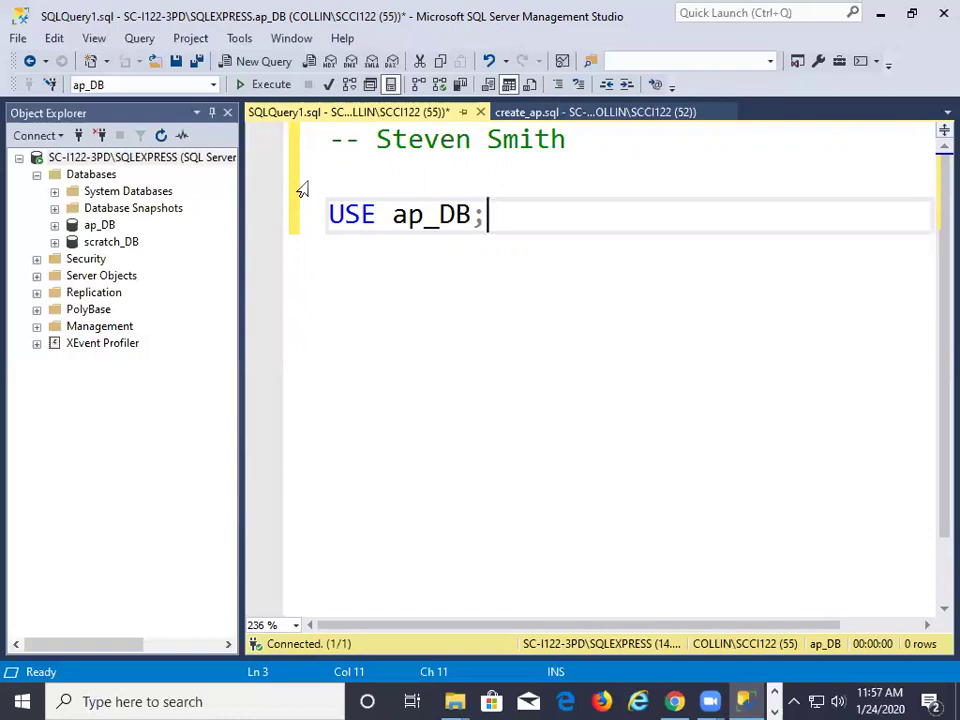
{"action": "key", "text": "Return"}
{"action": "key", "text": "Return"}
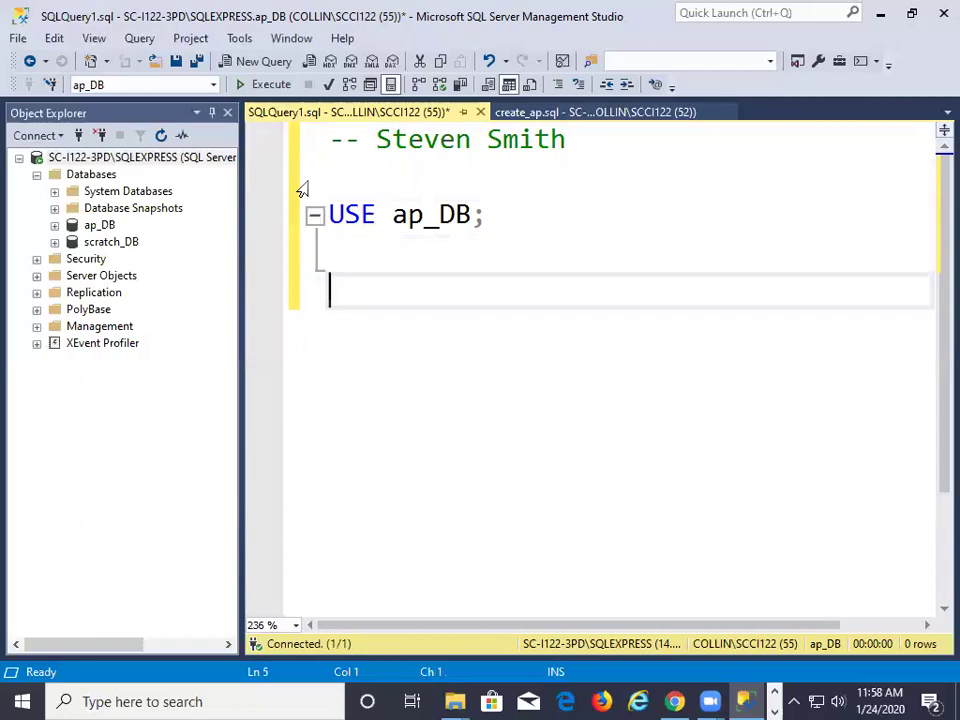
Write SELECT vendorName on its own line, ignoring the IntelliSense suggestions
{"action": "type", "text": "SELE"}
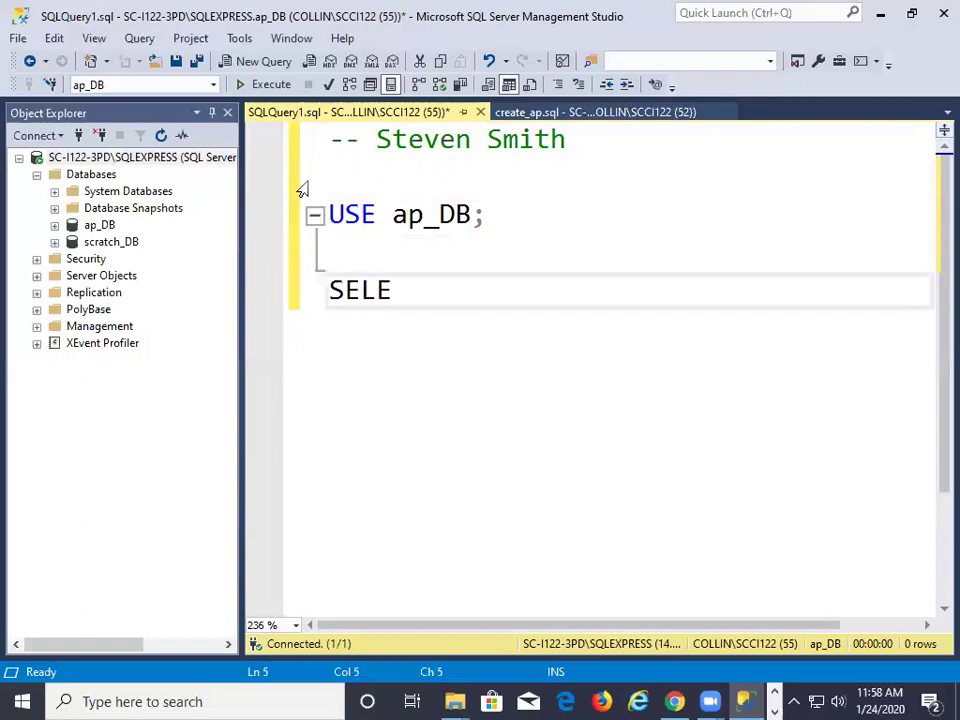
{"action": "type", "text": "CT ven"}
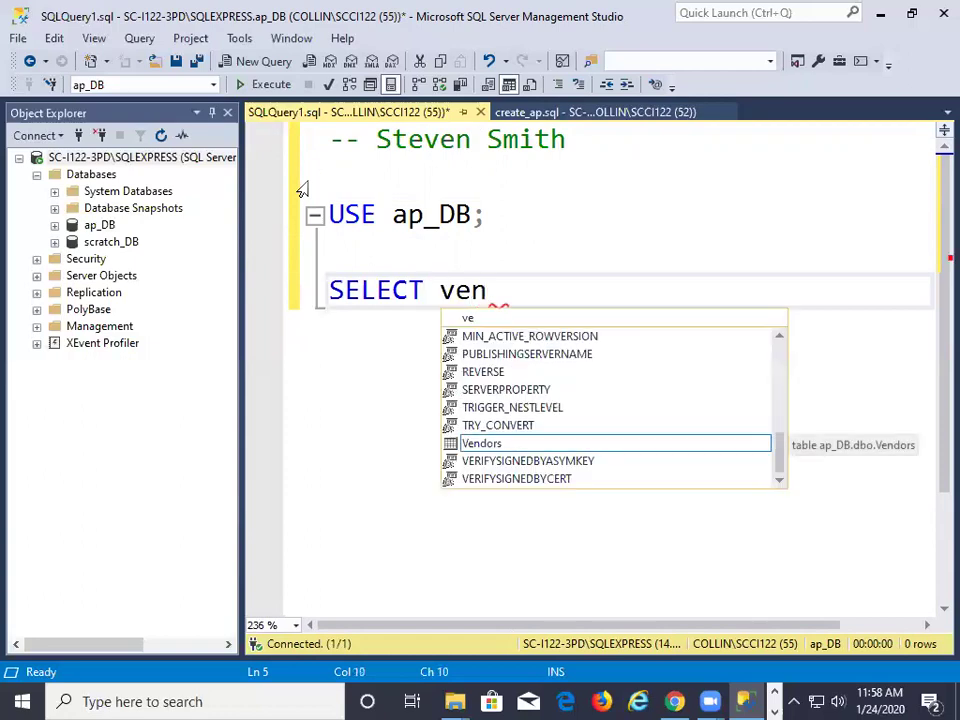
{"action": "type", "text": "dorName"}
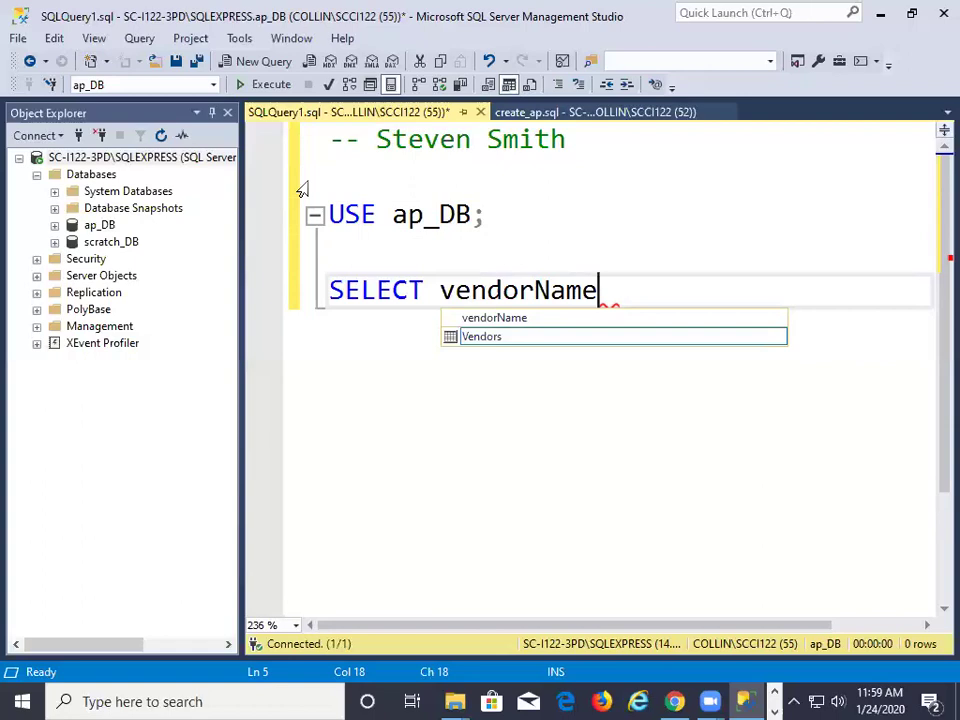
{"action": "key", "text": "Return"}
{"action": "key", "text": "Return"}
{"action": "key", "text": "Return"}
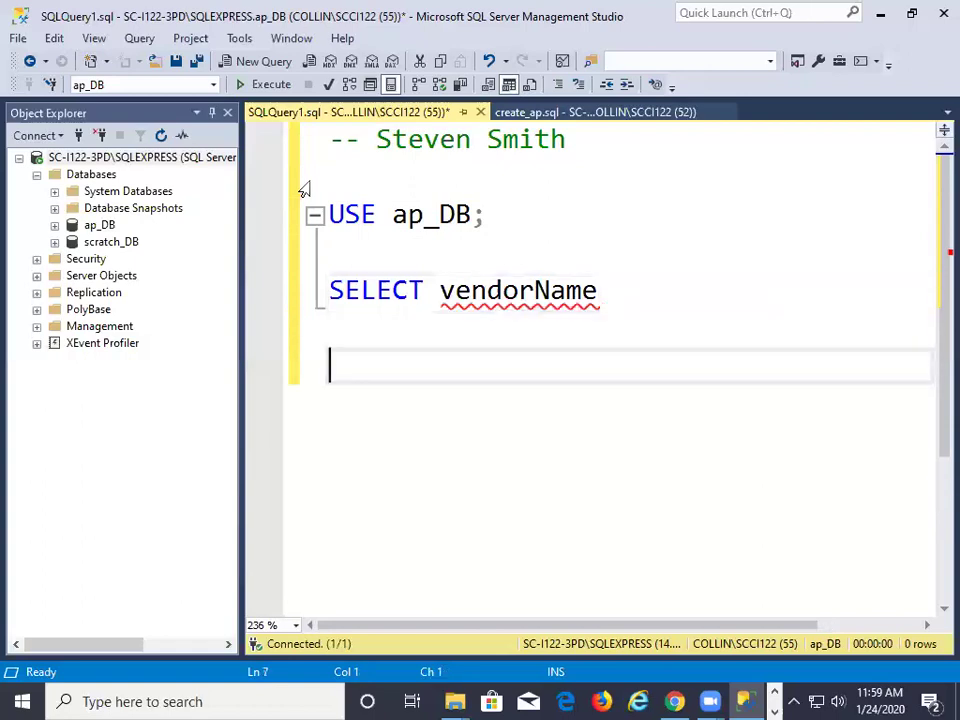
Type the example lines camelCase and under_score below the SELECT
{"action": "type", "text": "came"}
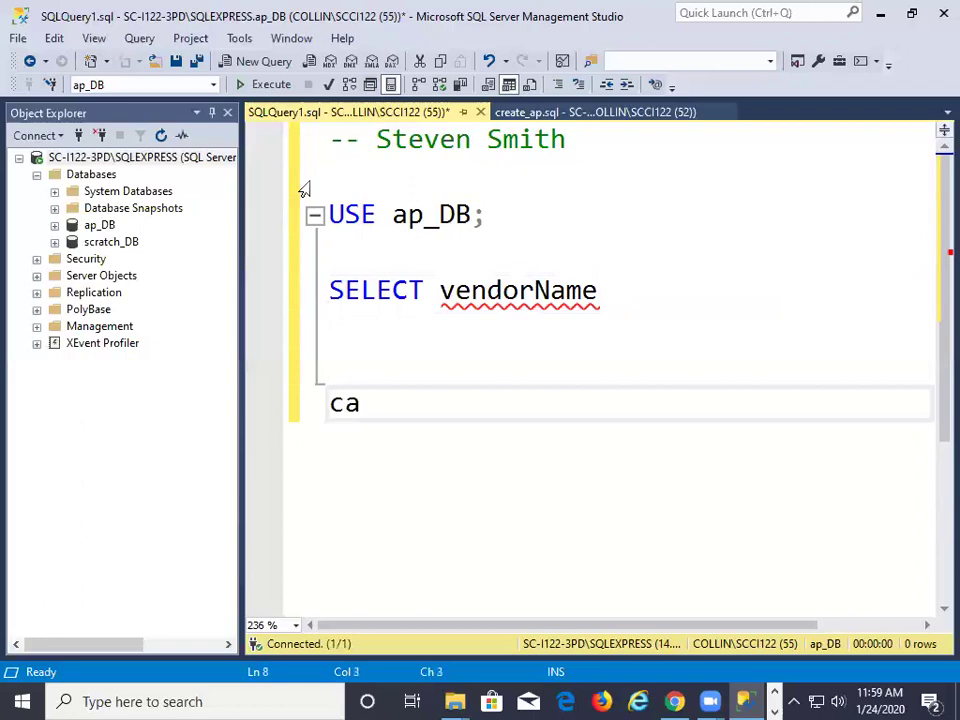
{"action": "key", "text": "BackSpace"}
{"action": "type", "text": "le"}
{"action": "key", "text": "BackSpace"}
{"action": "key", "text": "BackSpace"}
{"action": "type", "text": "elCase"}
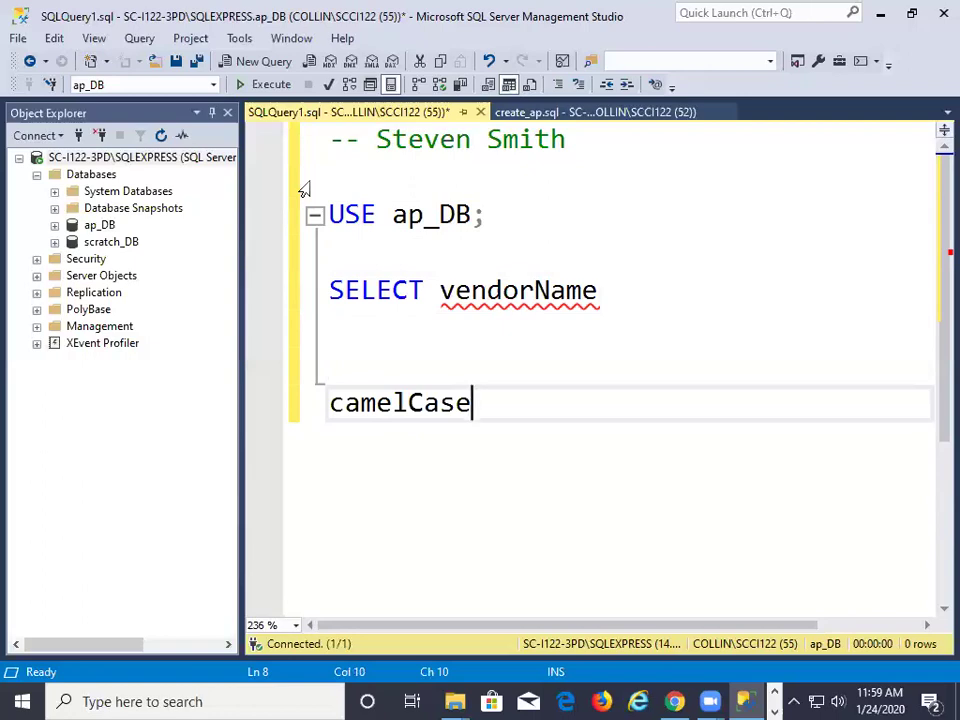
{"action": "key", "text": "Return"}
{"action": "type", "text": "unde"}
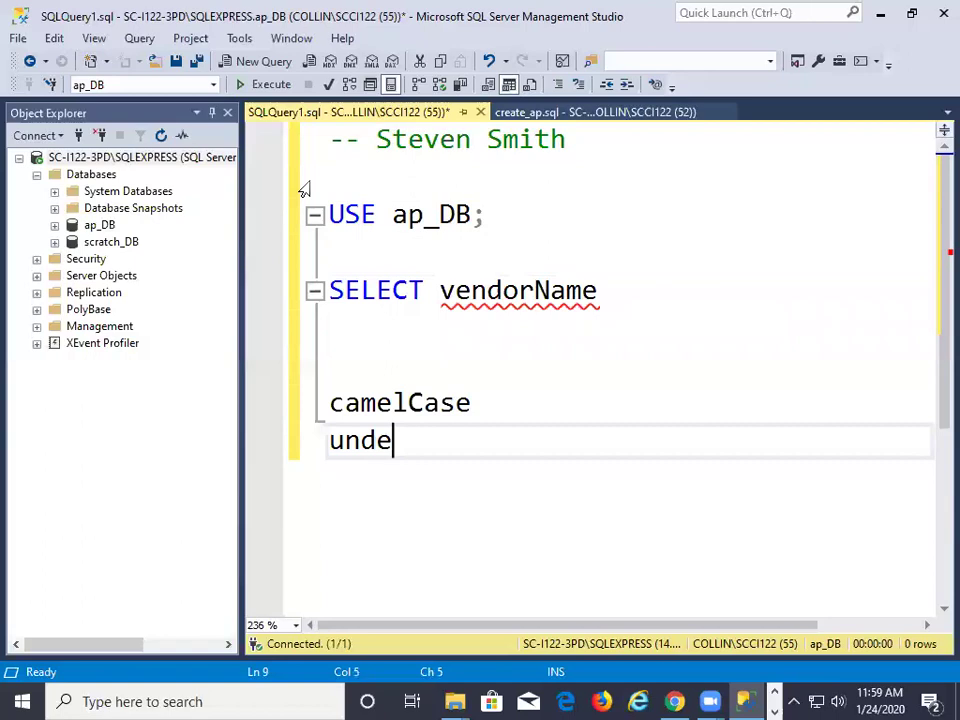
{"action": "type", "text": "r_s"}
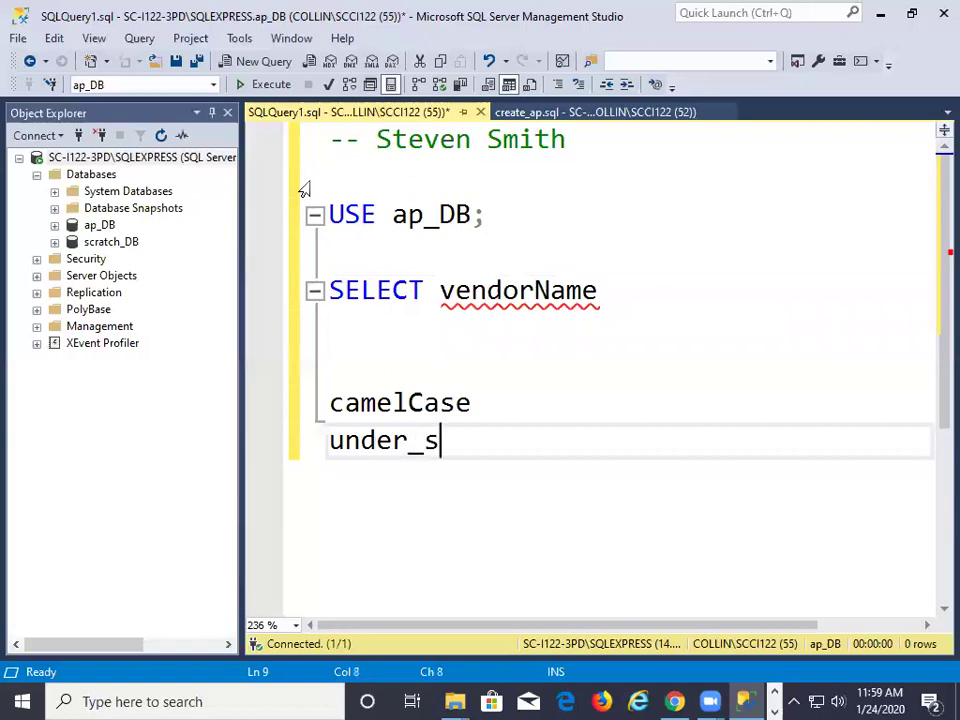
{"action": "type", "text": "core"}
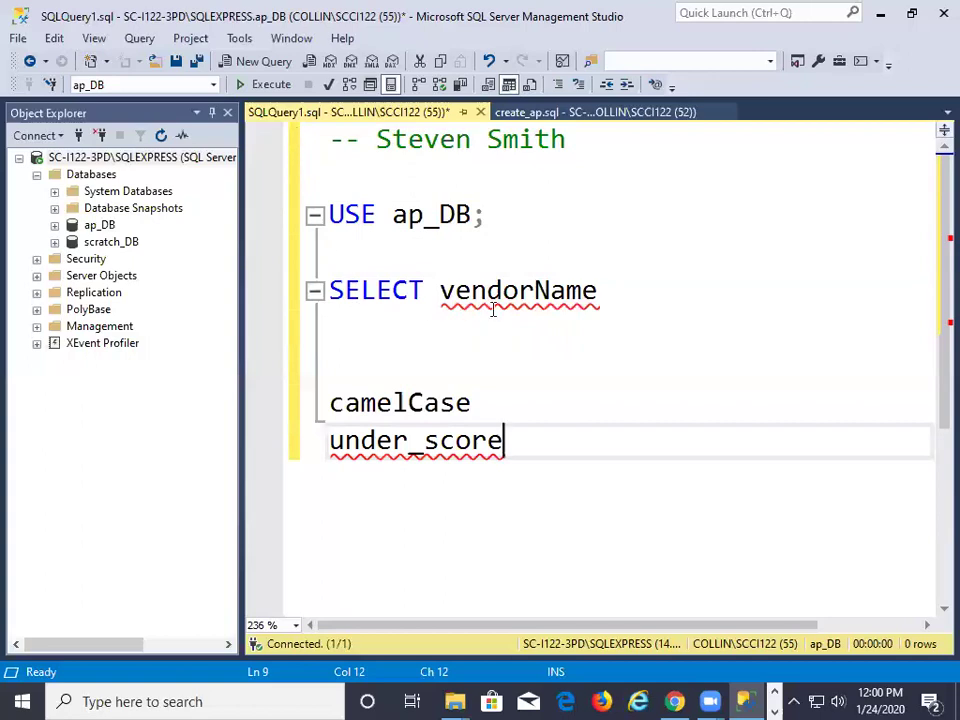
Highlight the capital N in vendorName, then select the example lines
{"action": "mouse_move", "coordinate": [530, 284]}
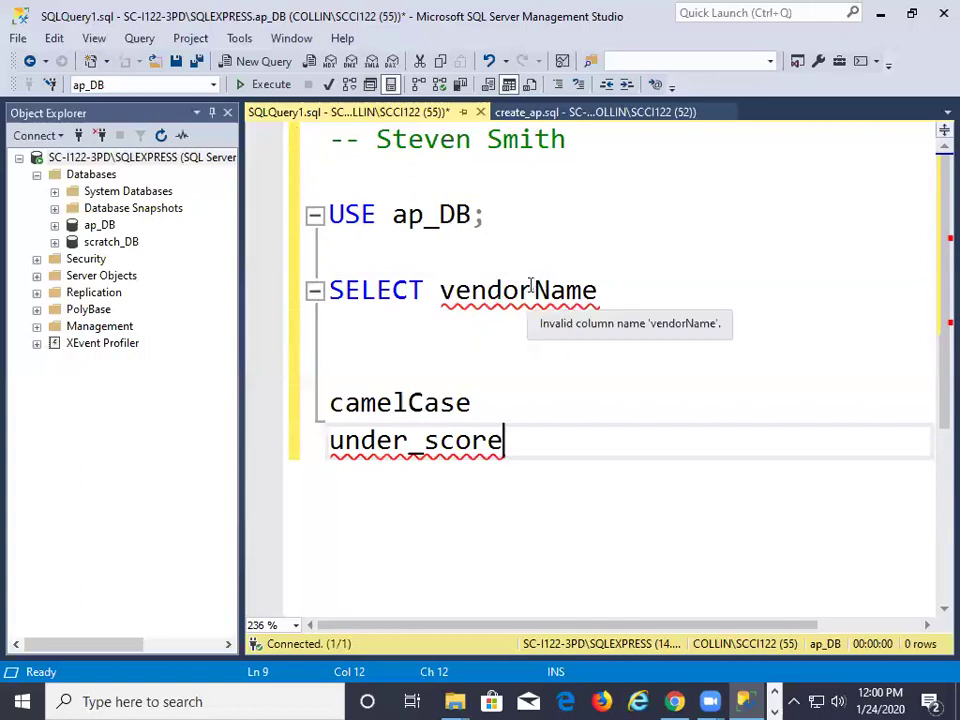
{"action": "left_click", "coordinate": [532, 290]}
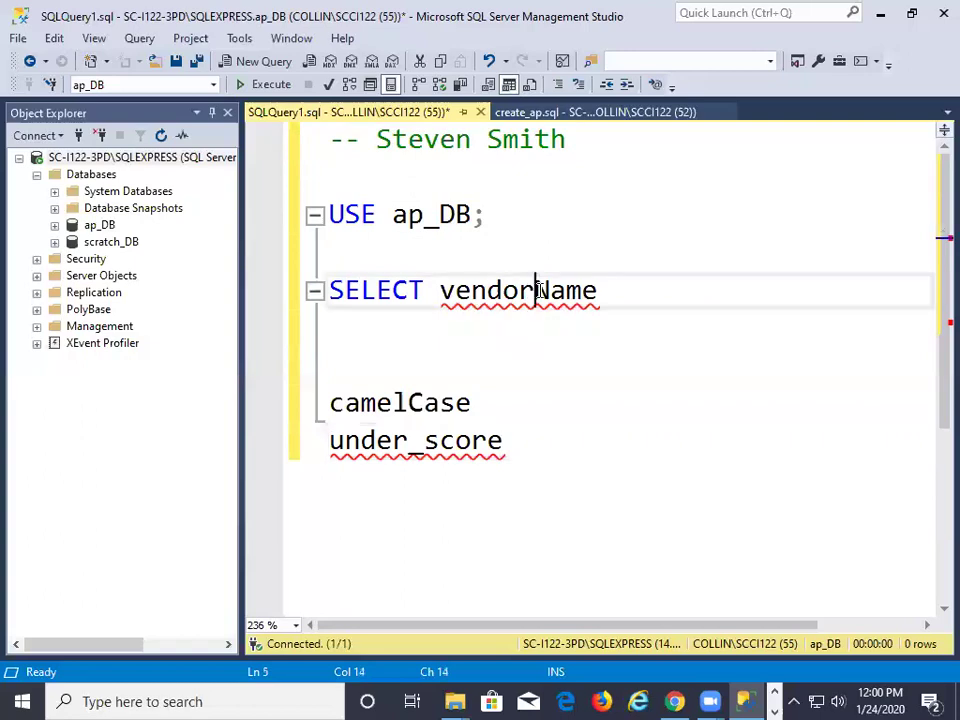
{"action": "left_click_drag", "start_coordinate": [533, 290], "coordinate": [549, 290]}
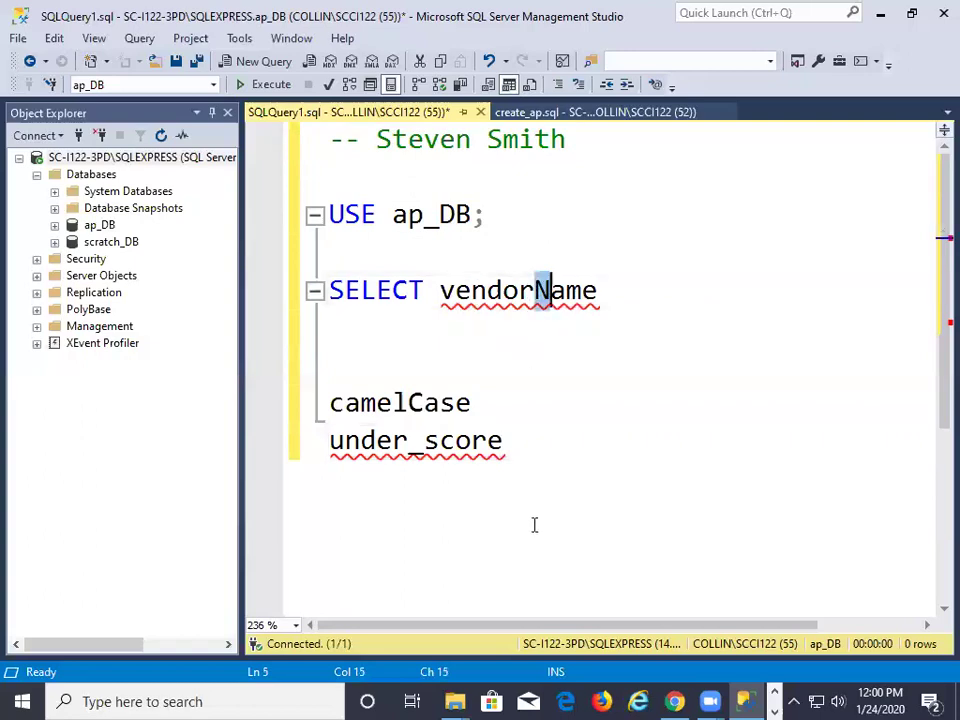
{"action": "left_click_drag", "start_coordinate": [489, 431], "coordinate": [337, 336]}
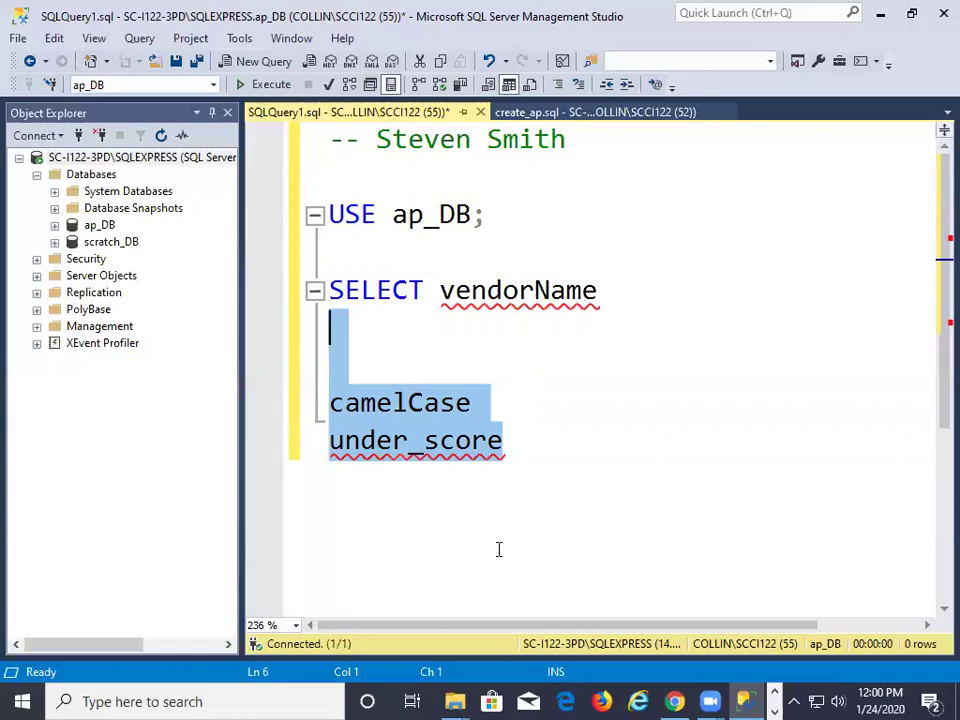
Replace the examples with FROM vendors; and add an empty line below
{"action": "type", "text": "FROM"}
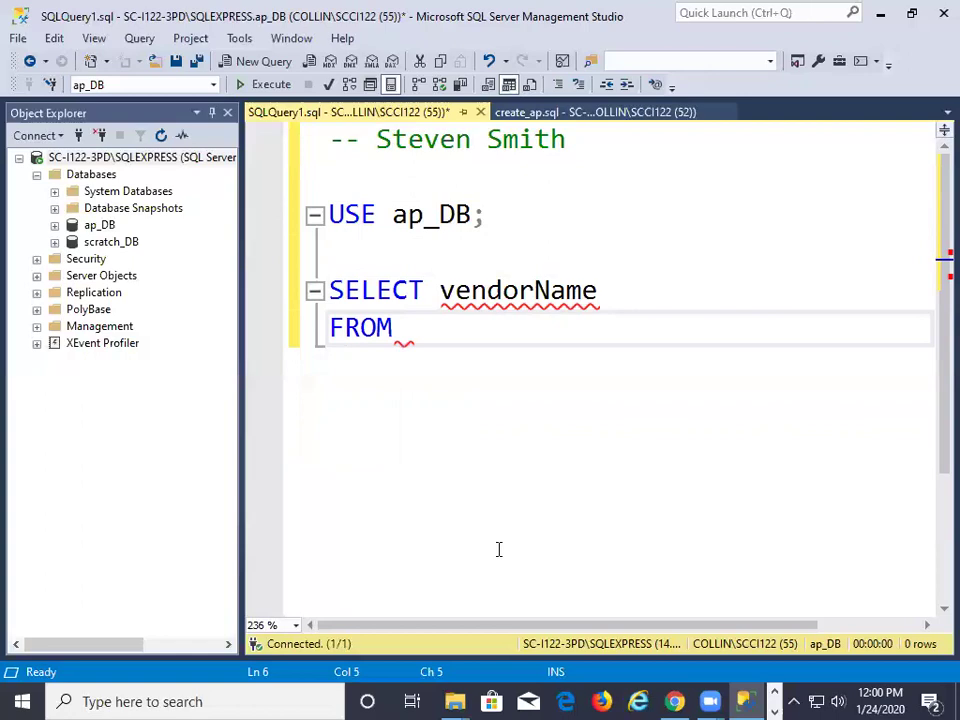
{"action": "type", "text": " vend"}
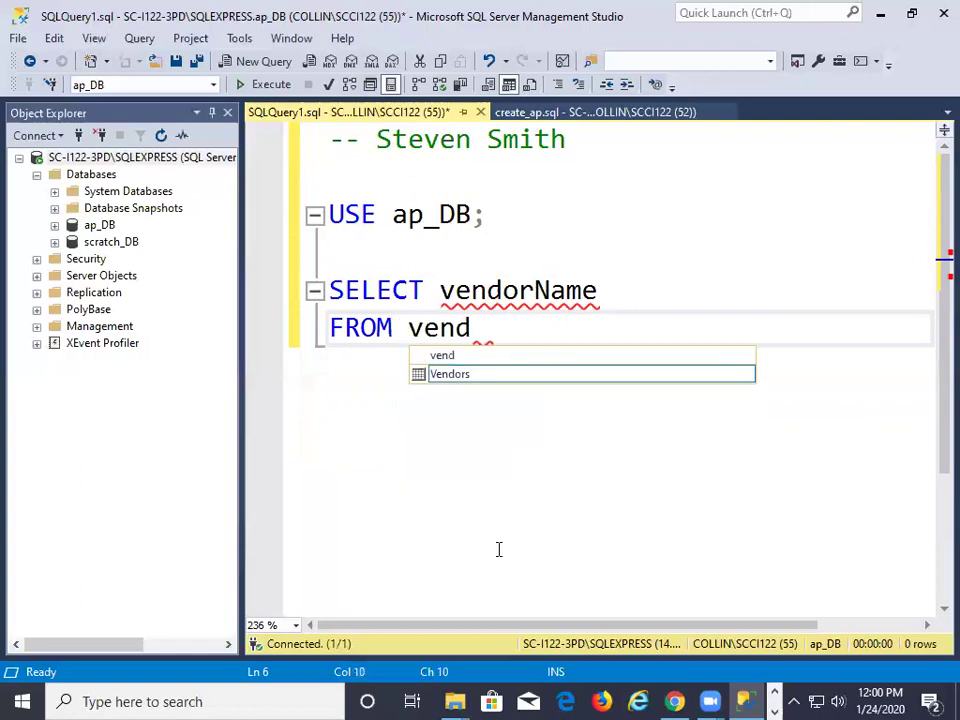
{"action": "type", "text": "ors"}
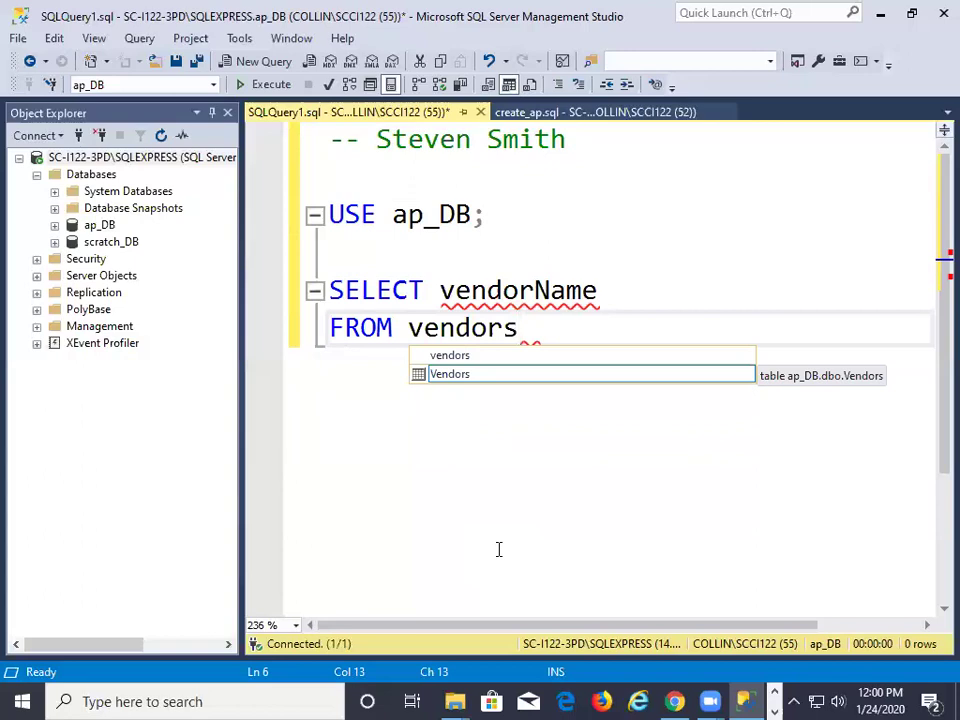
{"action": "type", "text": ";"}
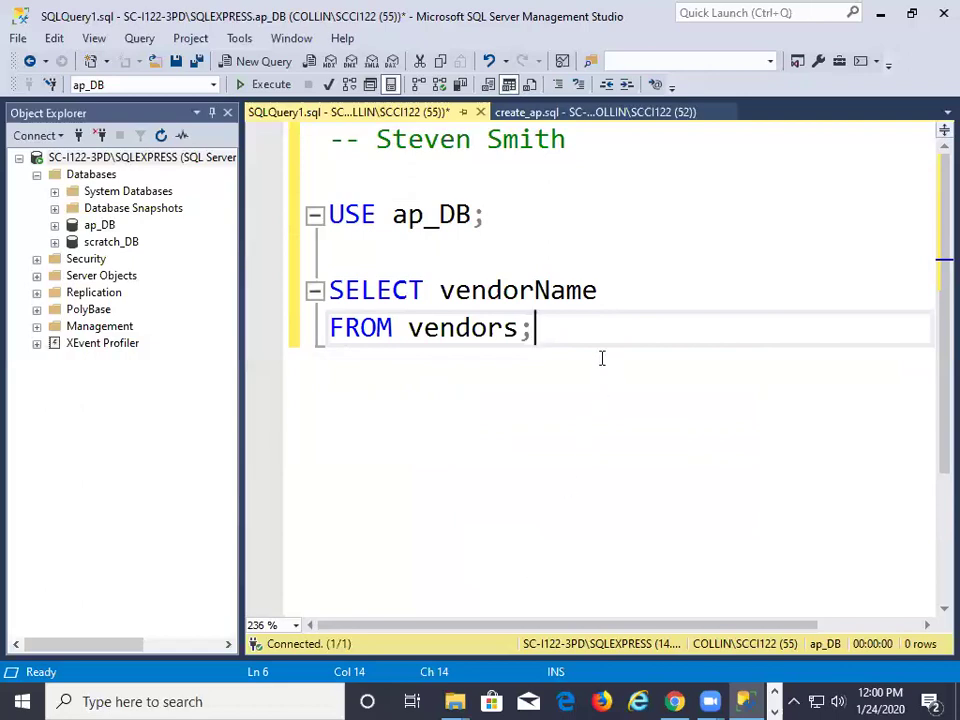
{"action": "key", "text": "Return"}
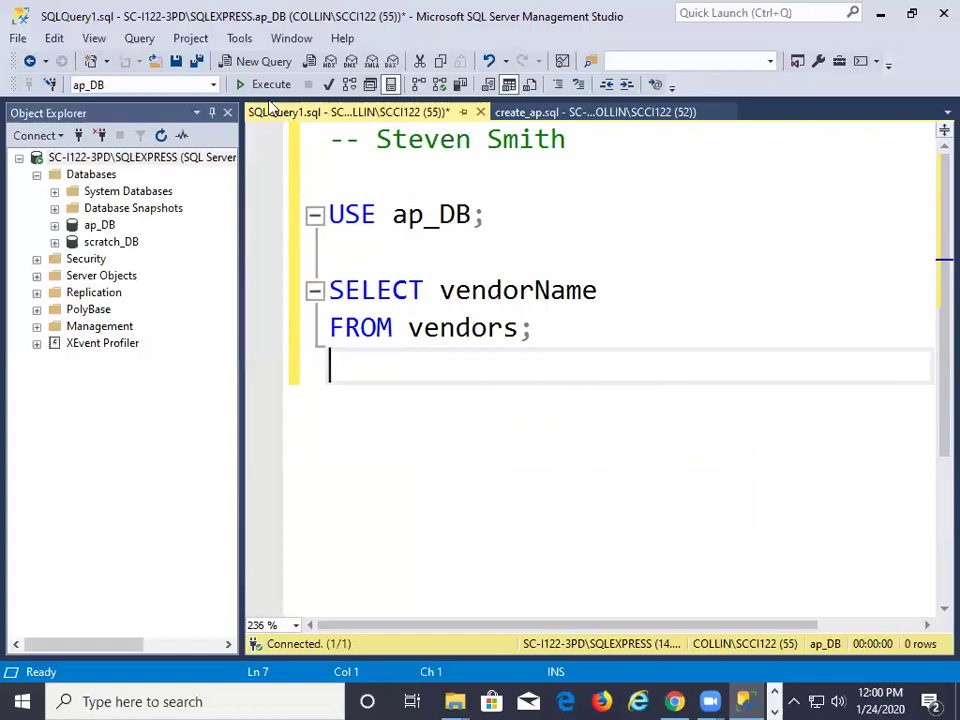
Execute the query and browse the 122 vendor names in the results grid
{"action": "left_click", "coordinate": [271, 86]}
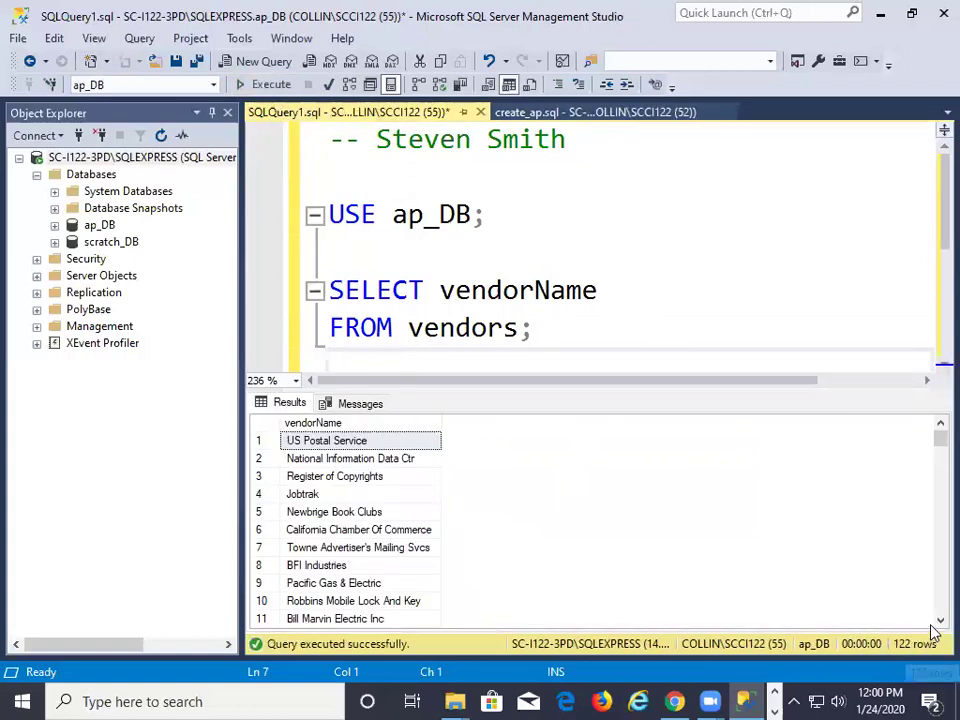
{"action": "scroll", "coordinate": [840, 560], "scroll_direction": "down", "scroll_amount": 4}
{"action": "scroll", "coordinate": [830, 563], "scroll_direction": "down", "scroll_amount": 7}
{"action": "scroll", "coordinate": [804, 568], "scroll_direction": "up", "scroll_amount": 11}
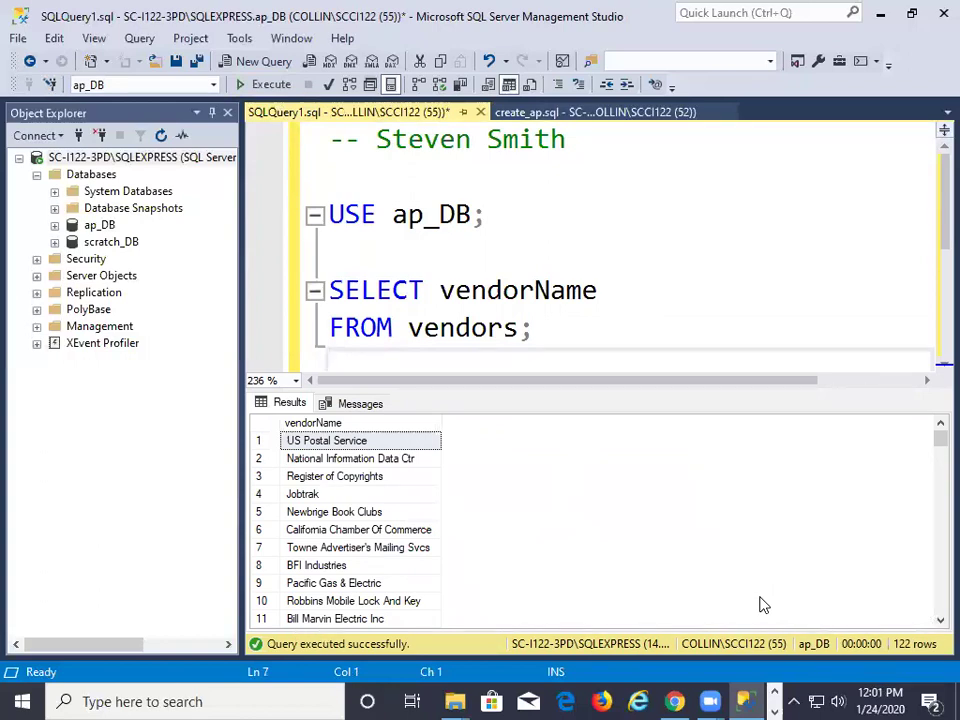
Insert WHERE vendorState = 'CA' after FROM vendors, keeping the semicolon at the end
{"action": "left_click", "coordinate": [527, 328]}
{"action": "key", "text": "Return"}
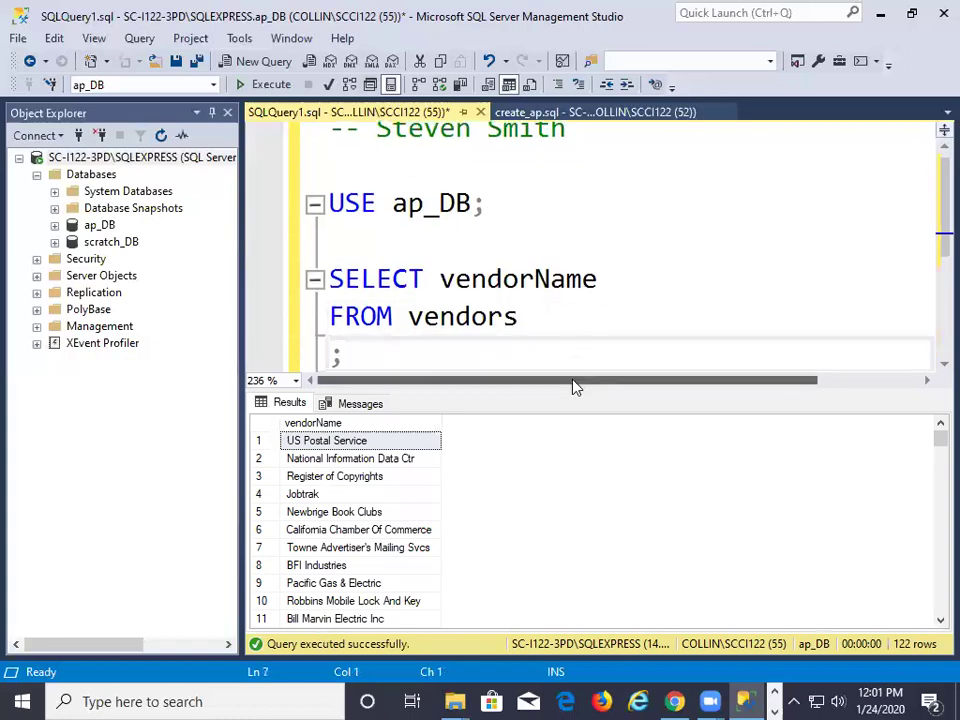
{"action": "type", "text": "WHERE"}
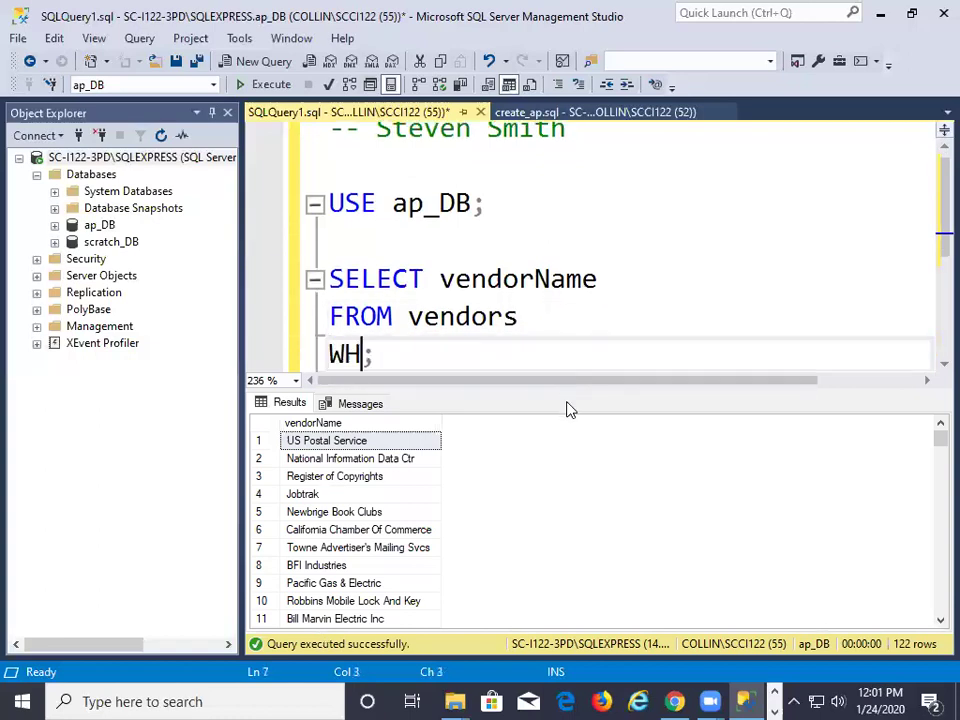
{"action": "type", "text": " ve"}
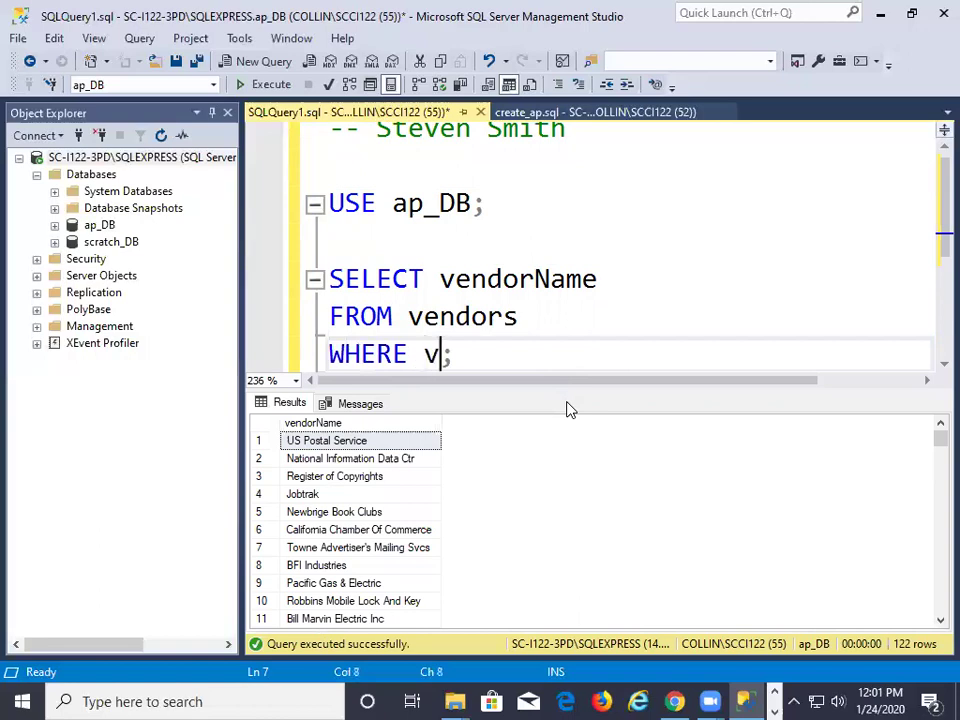
{"action": "type", "text": "ndor"}
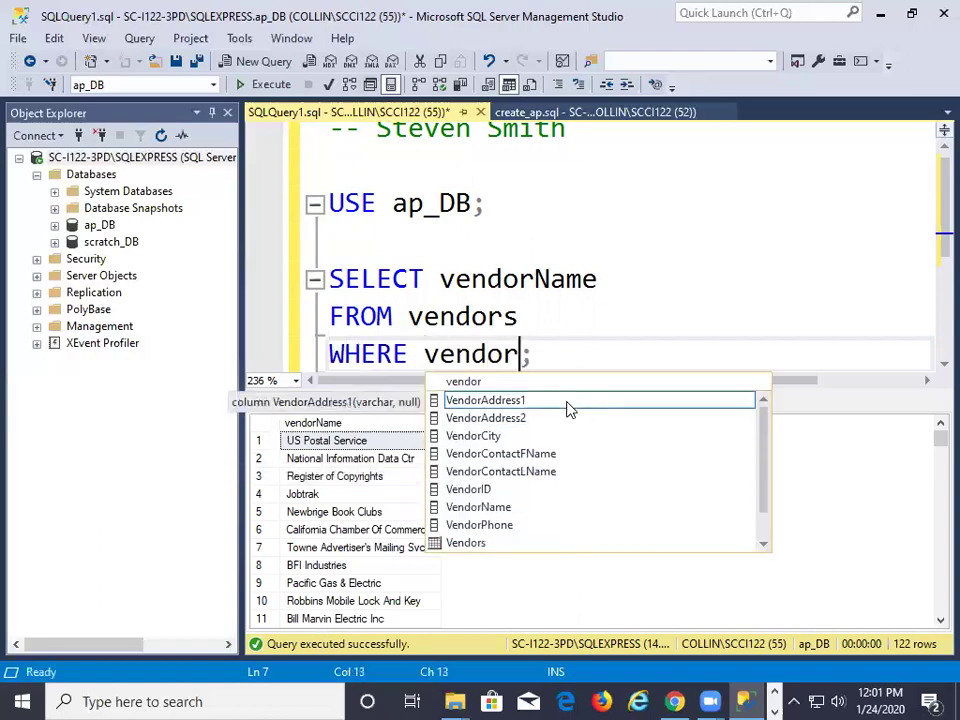
{"action": "type", "text": "State"}
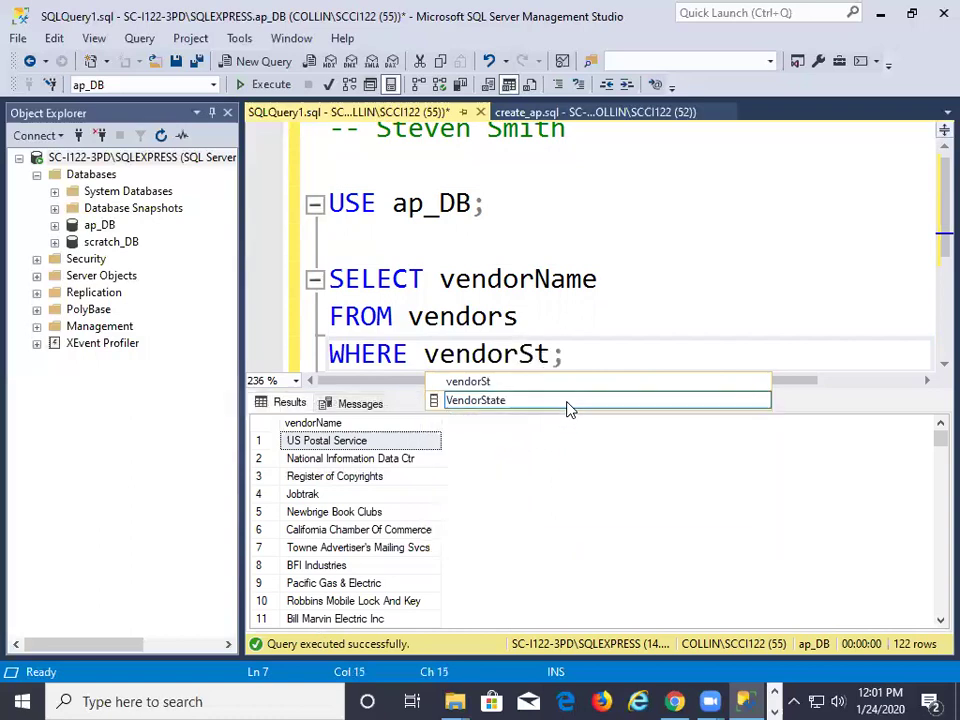
{"action": "type", "text": " = "}
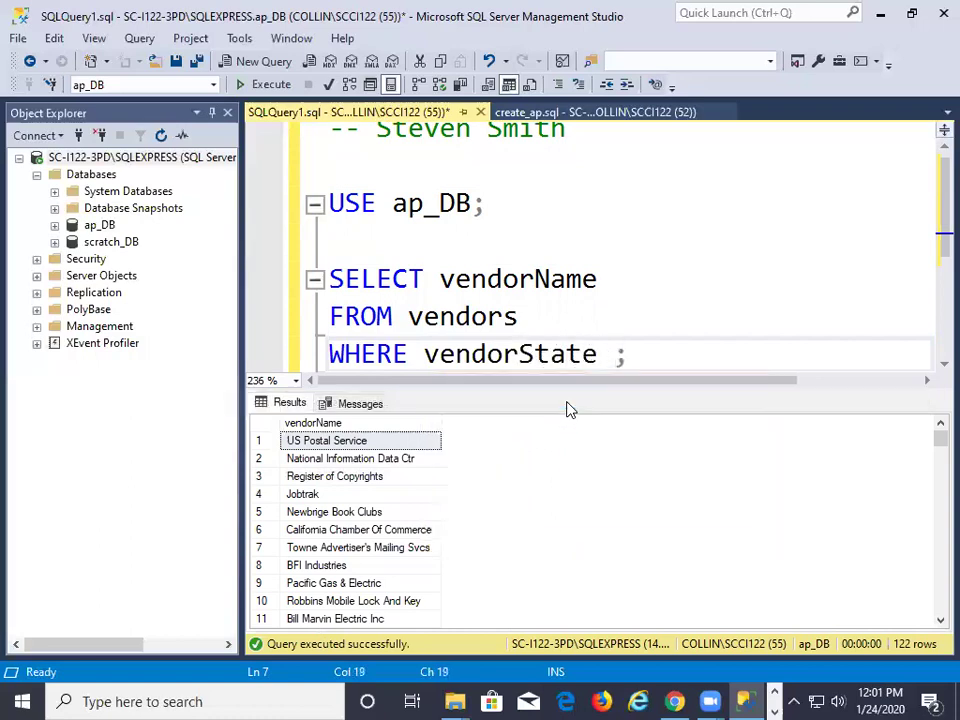
{"action": "type", "text": "'"}
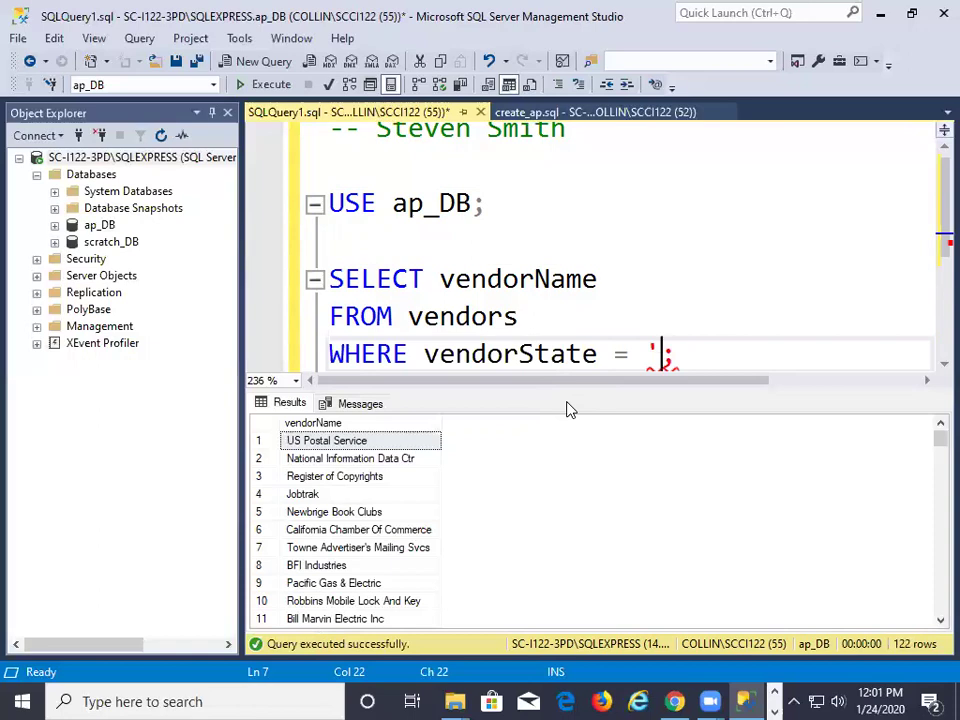
{"action": "type", "text": "CA'"}
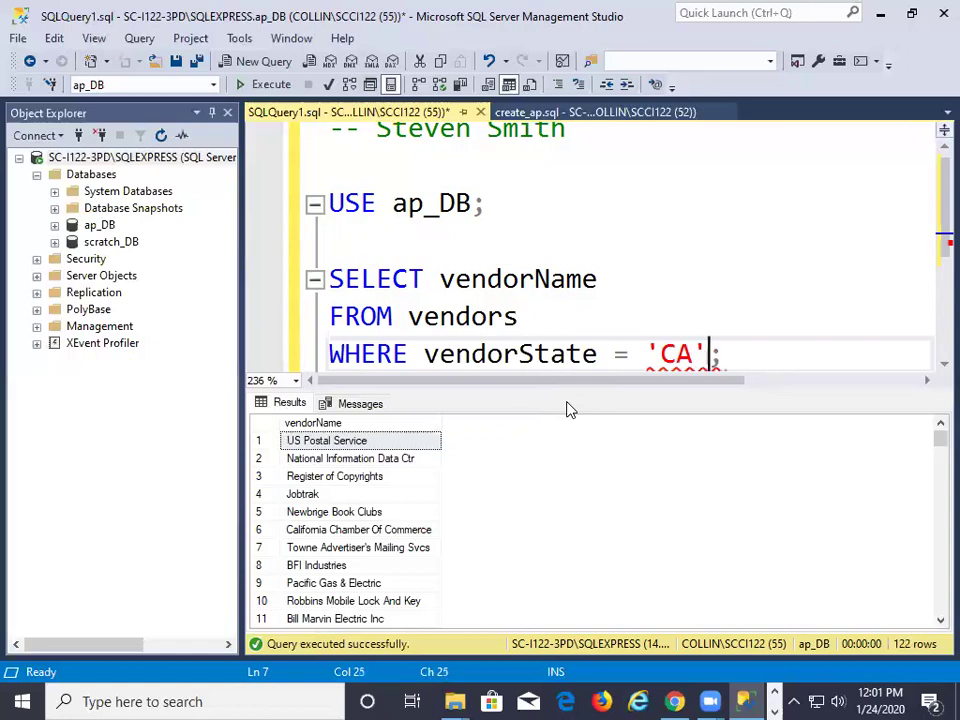
{"action": "scroll", "coordinate": [567, 346], "scroll_direction": "down", "scroll_amount": 1}
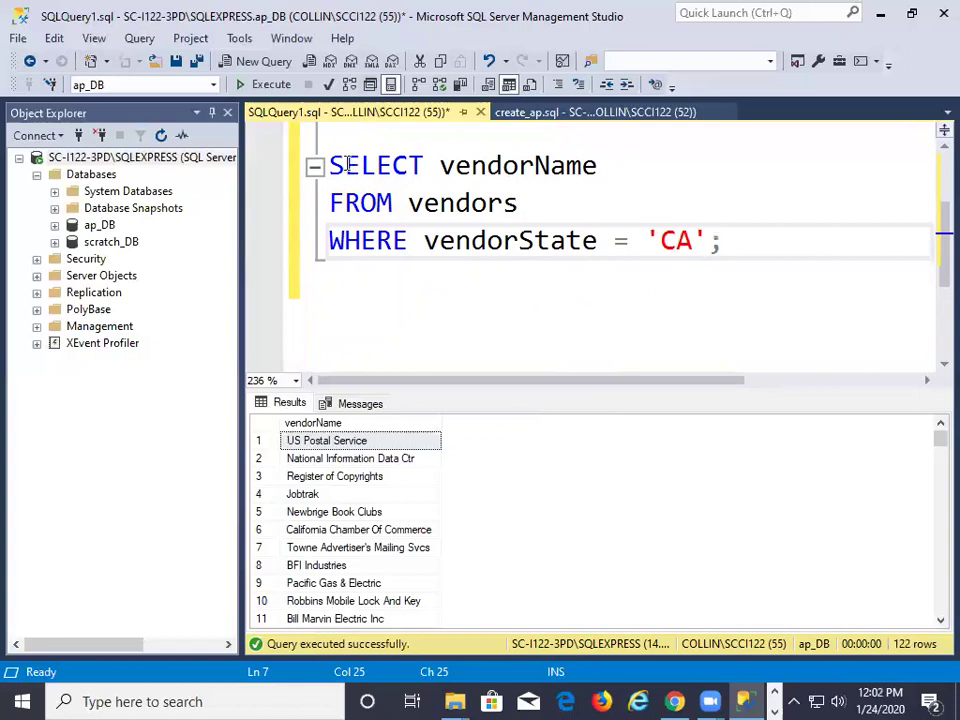
Highlight the full SELECT vendorName FROM vendors WHERE vendorState = 'CA'; query
{"action": "scroll", "coordinate": [660, 231], "scroll_direction": "up", "scroll_amount": 1}
{"action": "scroll", "coordinate": [661, 232], "scroll_direction": "down", "scroll_amount": 2}
{"action": "scroll", "coordinate": [661, 234], "scroll_direction": "up", "scroll_amount": 1}
{"action": "scroll", "coordinate": [668, 196], "scroll_direction": "up", "scroll_amount": 2}
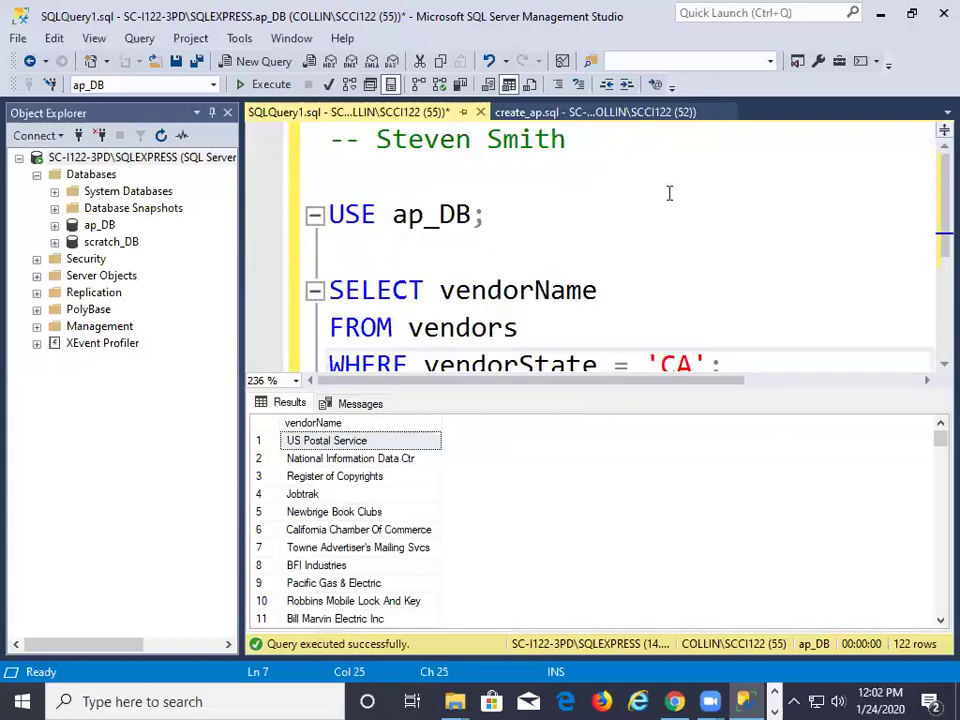
{"action": "scroll", "coordinate": [670, 193], "scroll_direction": "down", "scroll_amount": 1}
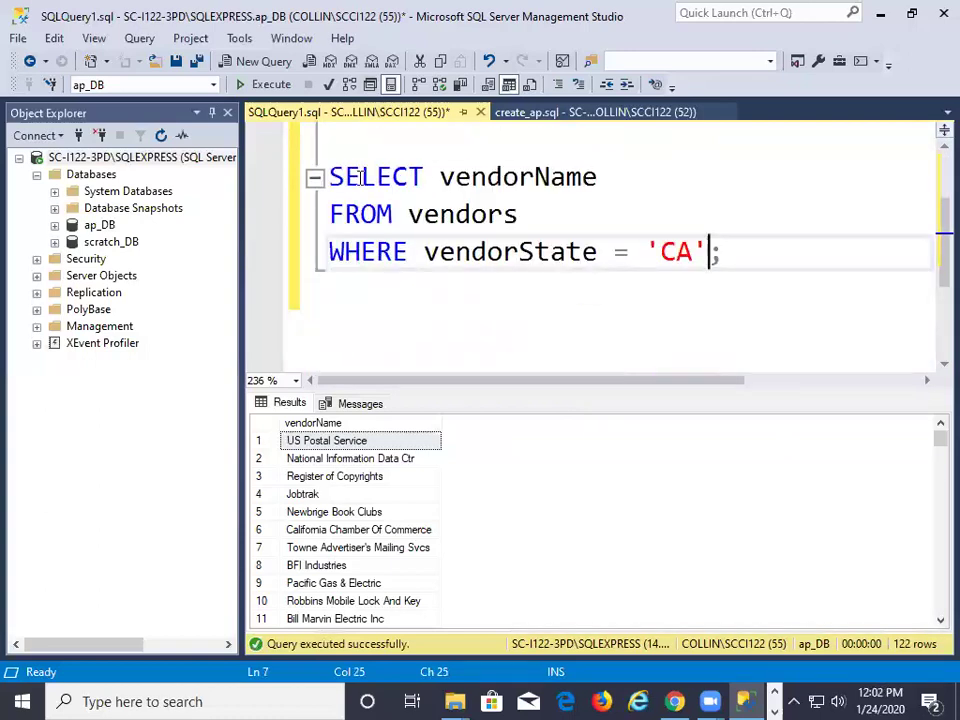
{"action": "left_click_drag", "start_coordinate": [330, 177], "coordinate": [729, 244]}
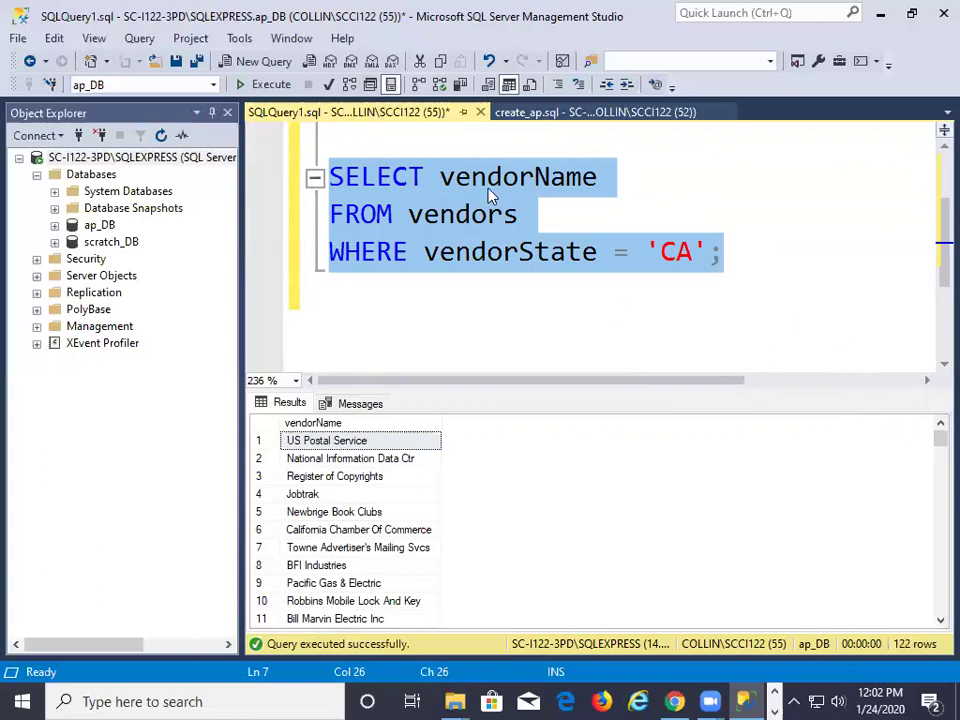
{"action": "scroll", "coordinate": [490, 195], "scroll_direction": "up", "scroll_amount": 1}
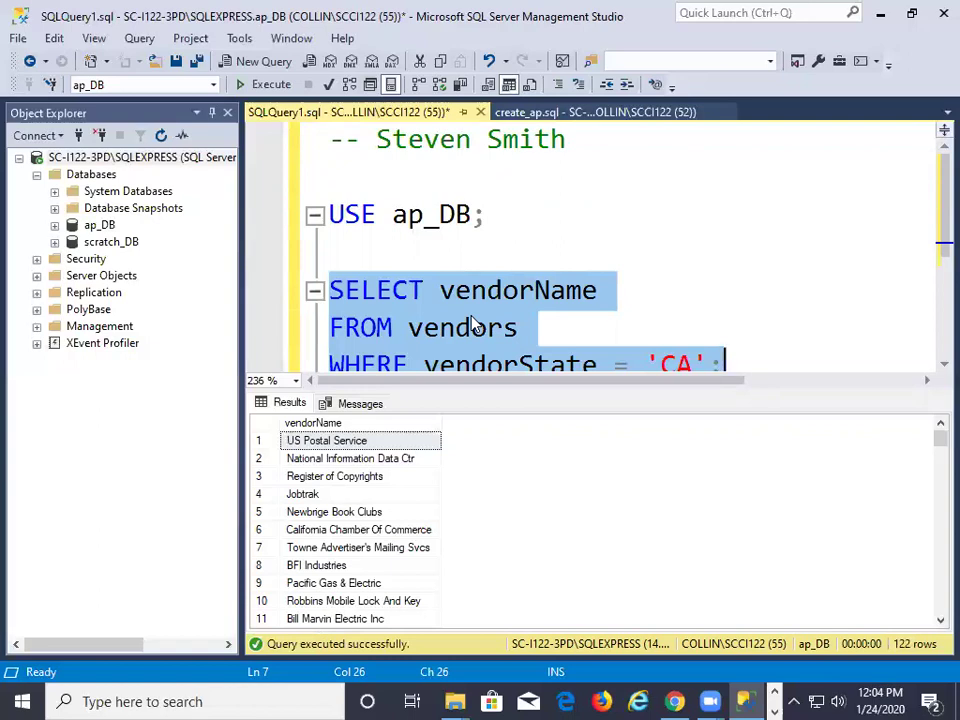
Switch to Chrome and open the ITSE-2309.WW1 course Modules page
{"action": "left_click", "coordinate": [670, 701]}
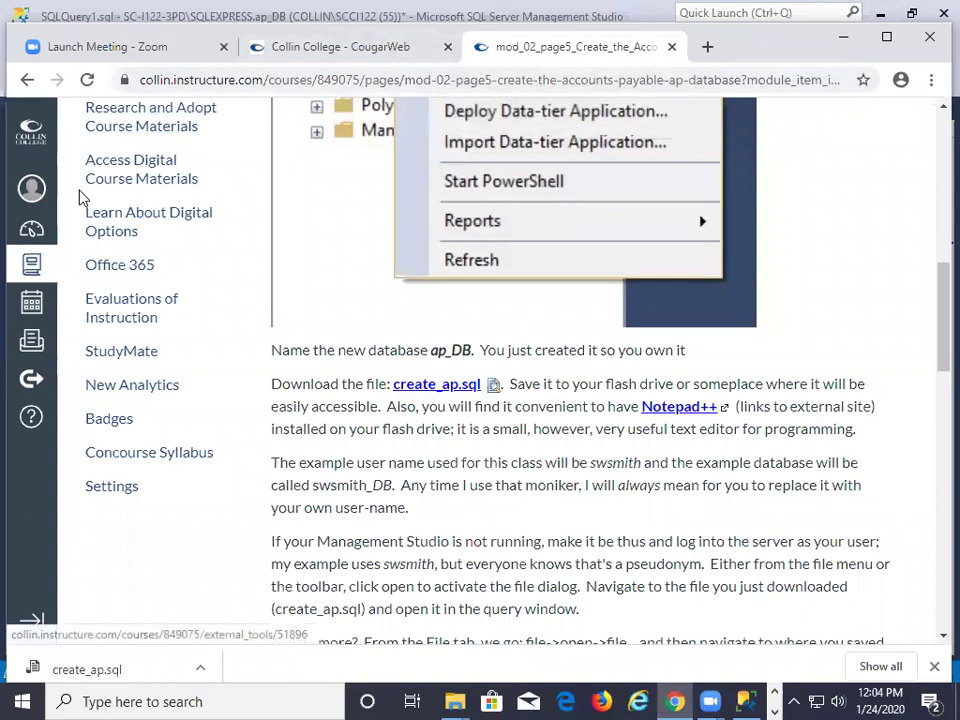
{"action": "scroll", "coordinate": [82, 196], "scroll_direction": "up", "scroll_amount": 6}
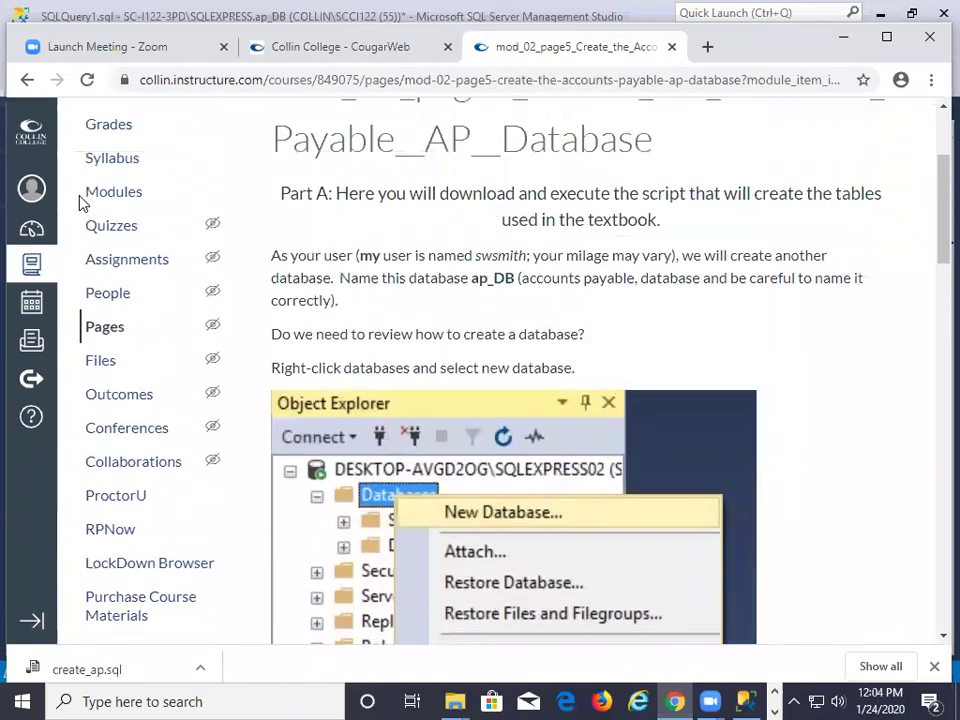
{"action": "left_click", "coordinate": [119, 221]}
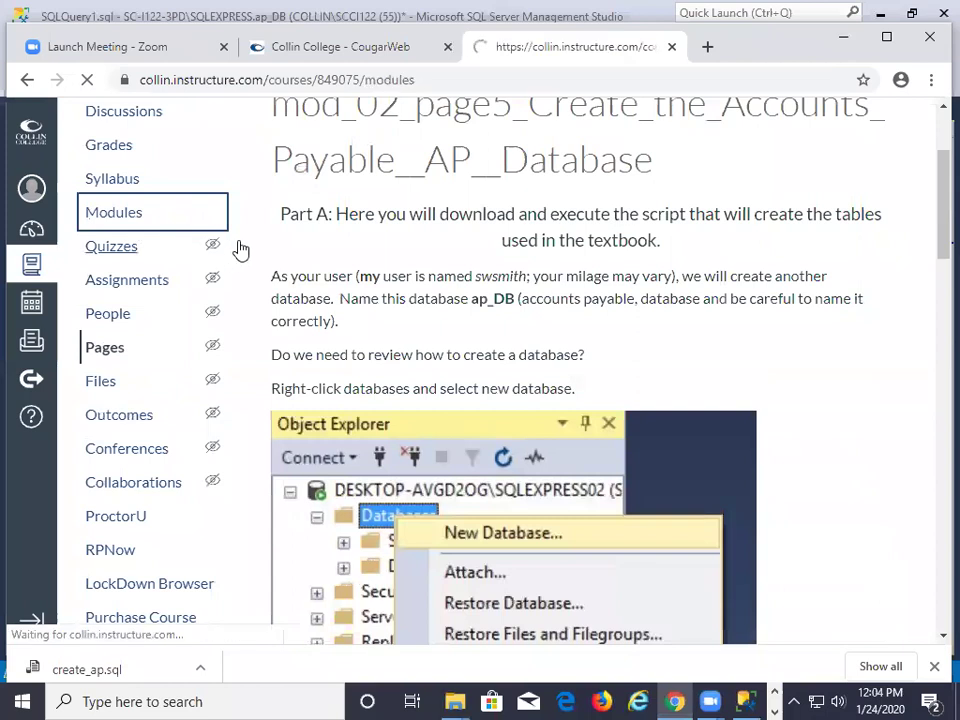
Collapse the 1) Orientation and 2) Install SQL Server Software modules
{"action": "left_click", "coordinate": [305, 280]}
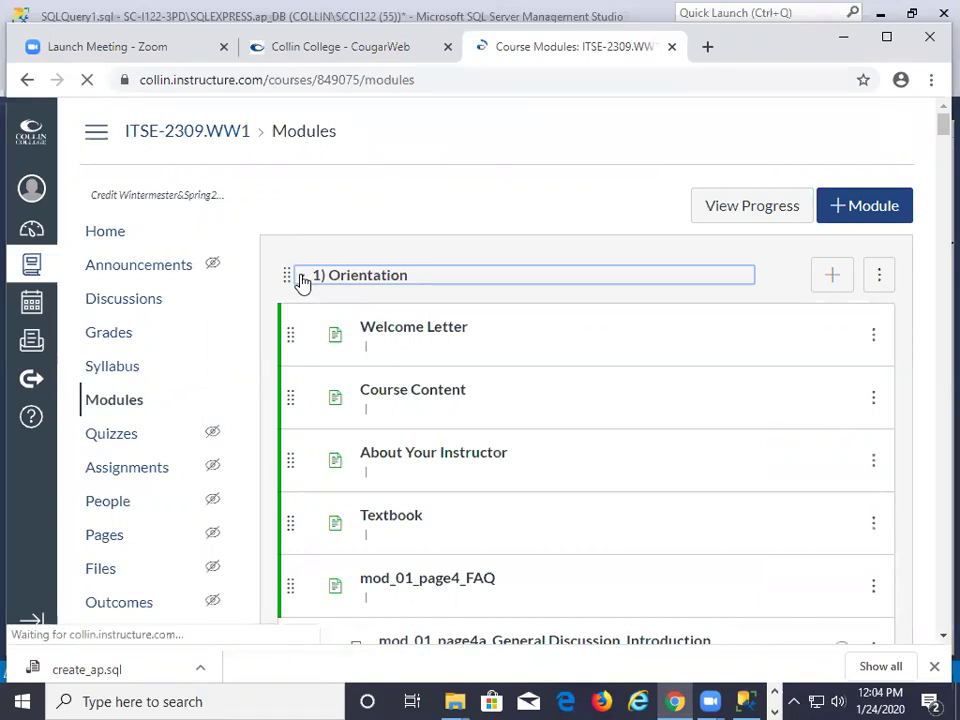
{"action": "left_click", "coordinate": [303, 282]}
{"action": "scroll", "coordinate": [306, 300], "scroll_direction": "down", "scroll_amount": 2}
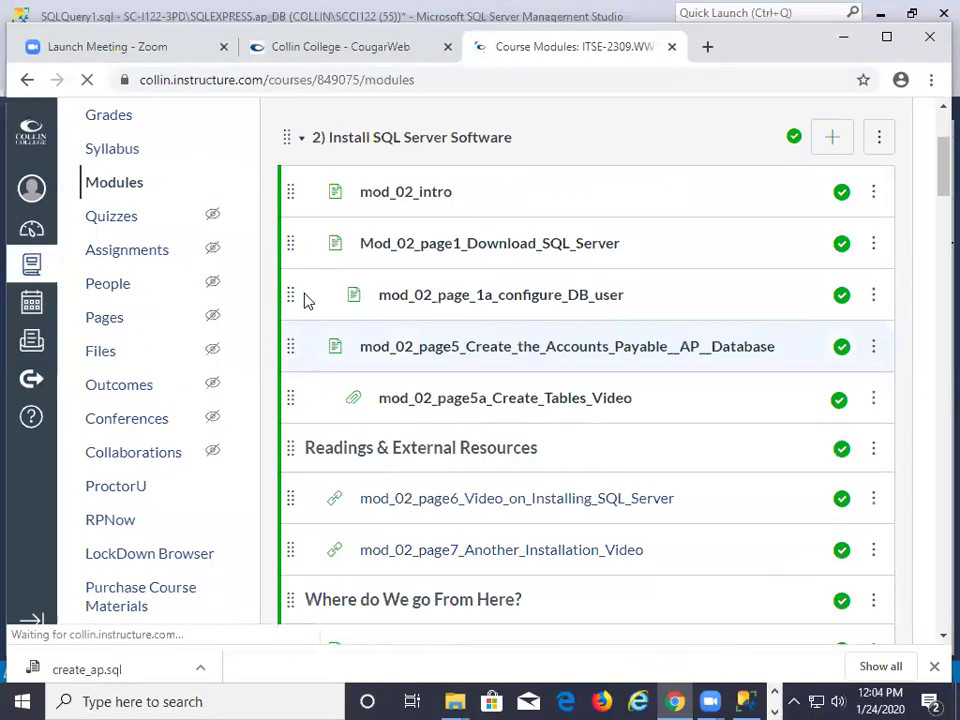
{"action": "left_click", "coordinate": [306, 146]}
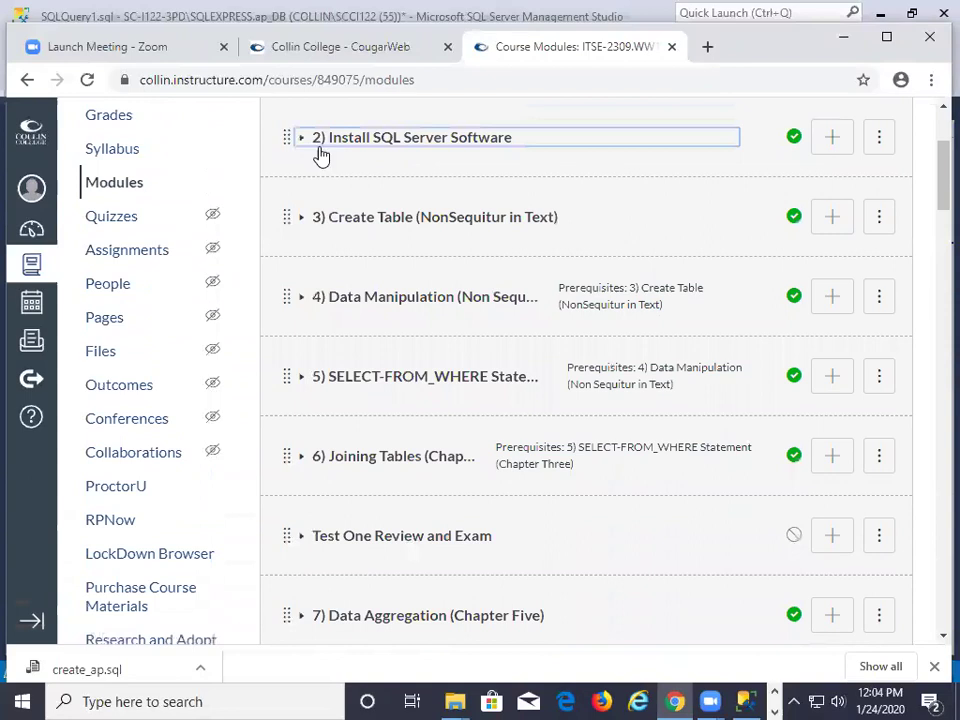